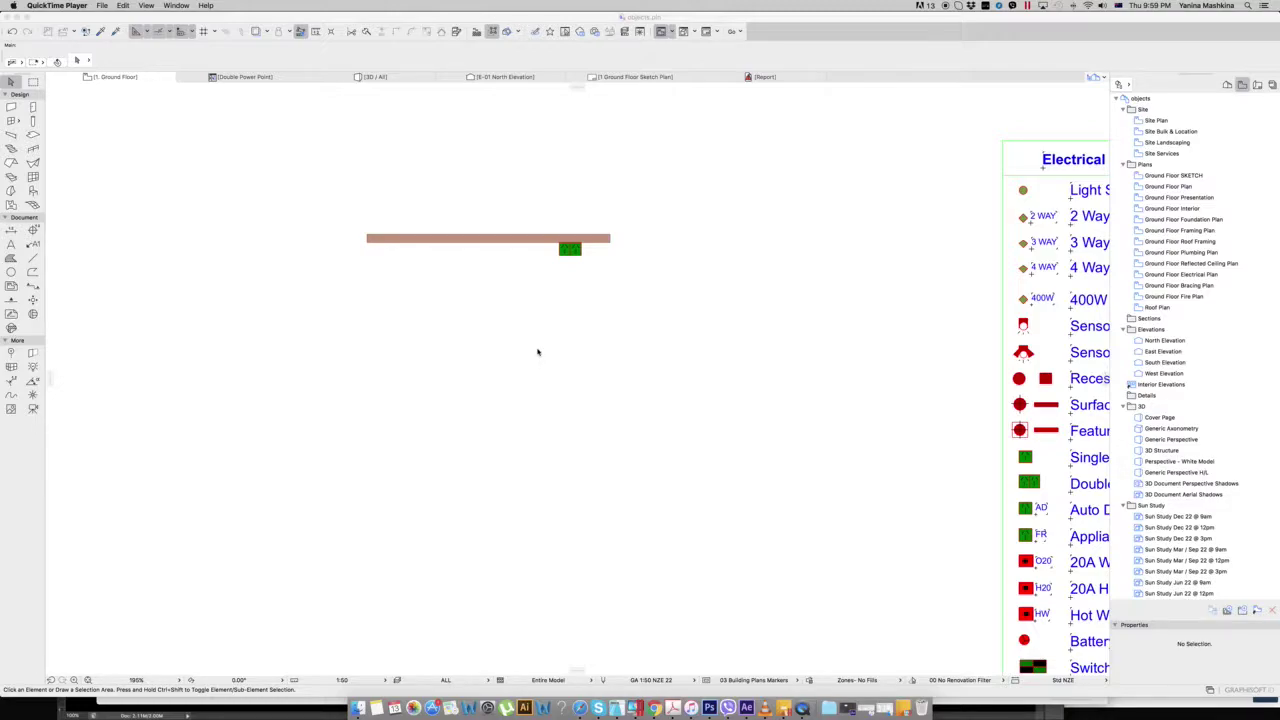
# Examine the wall with its double power point symbol and the Electrical Legend on the ground floor plan
pyautogui.click(537, 352)
pyautogui.scroll(-5, 537, 351)
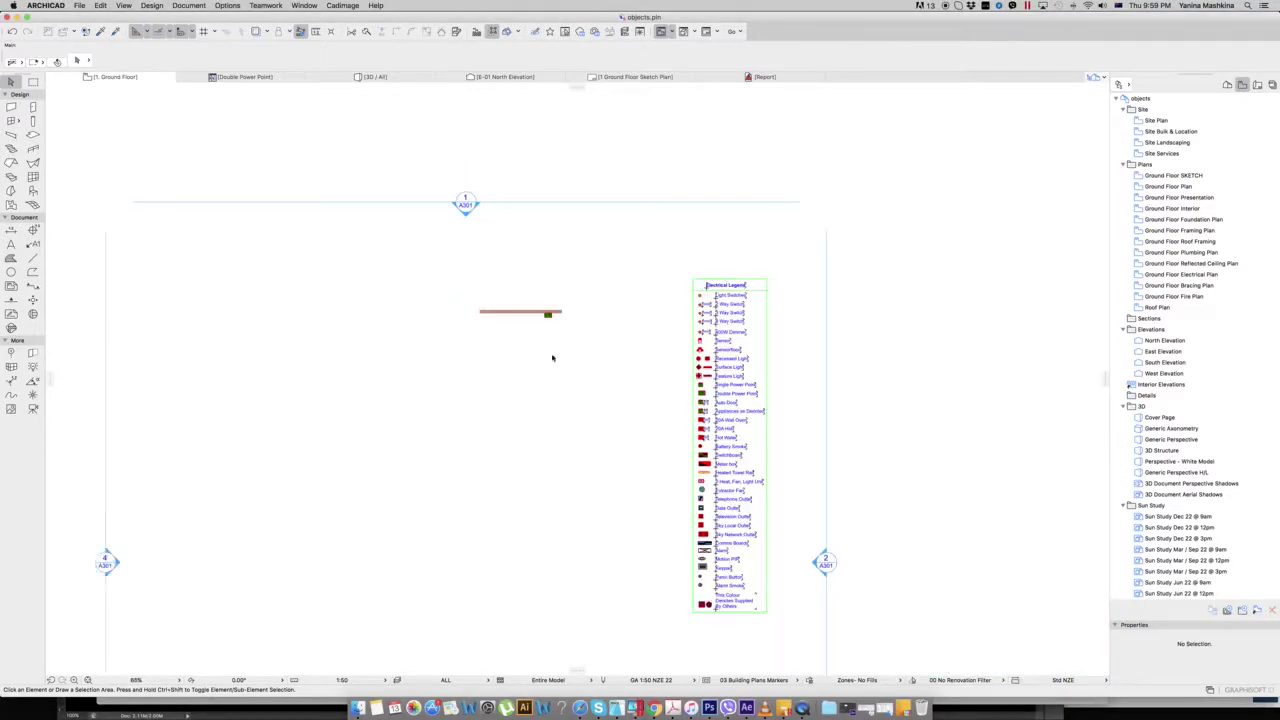
pyautogui.scroll(2, 648, 382)
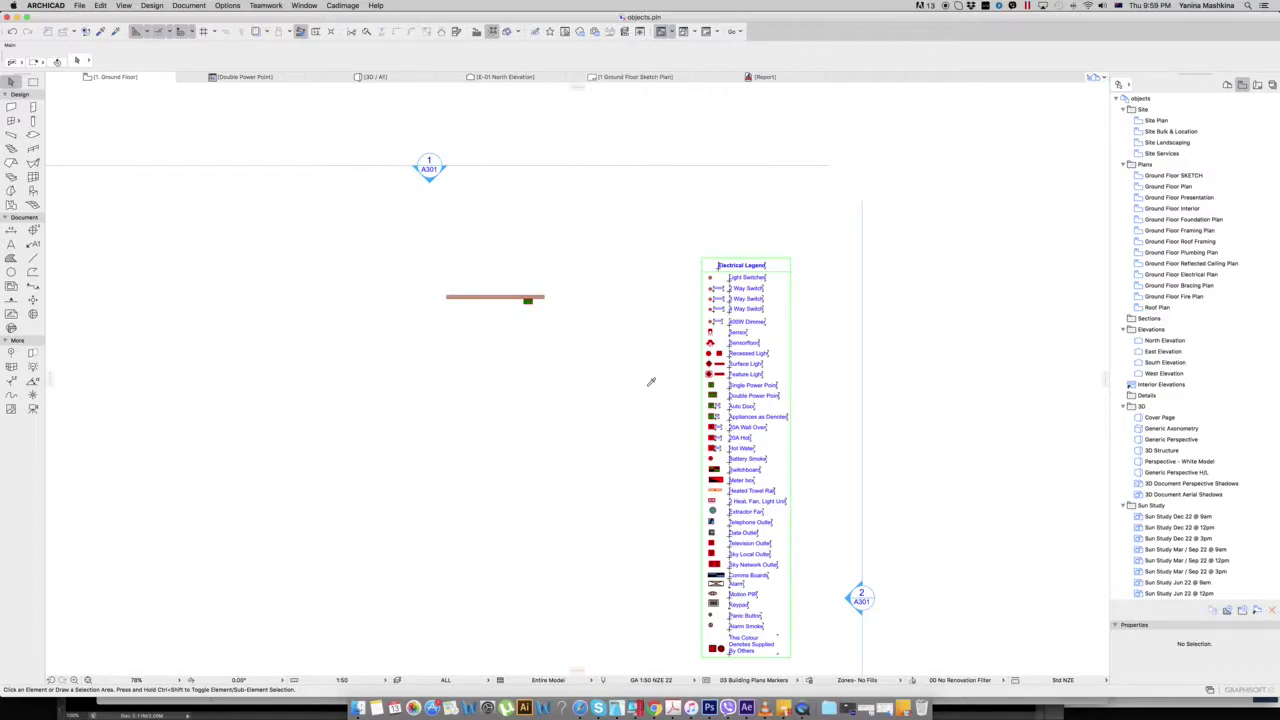
pyautogui.scroll(2, 660, 365)
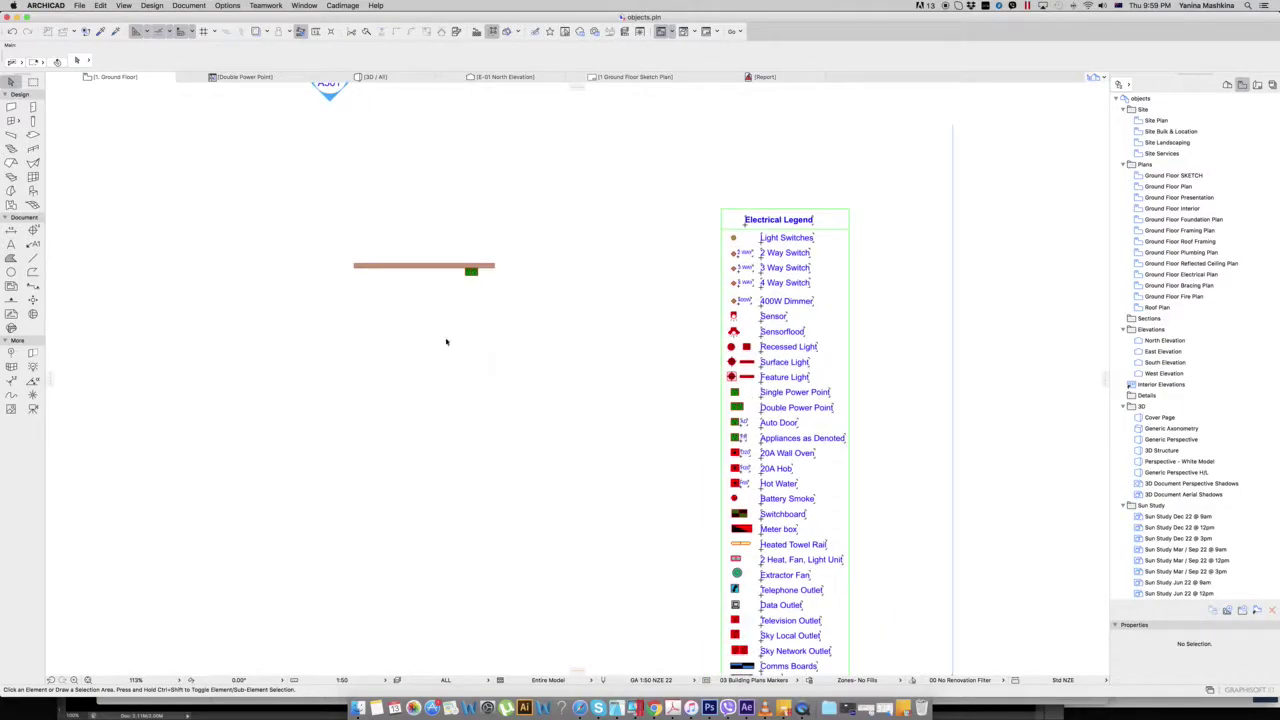
pyautogui.scroll(2, 449, 335)
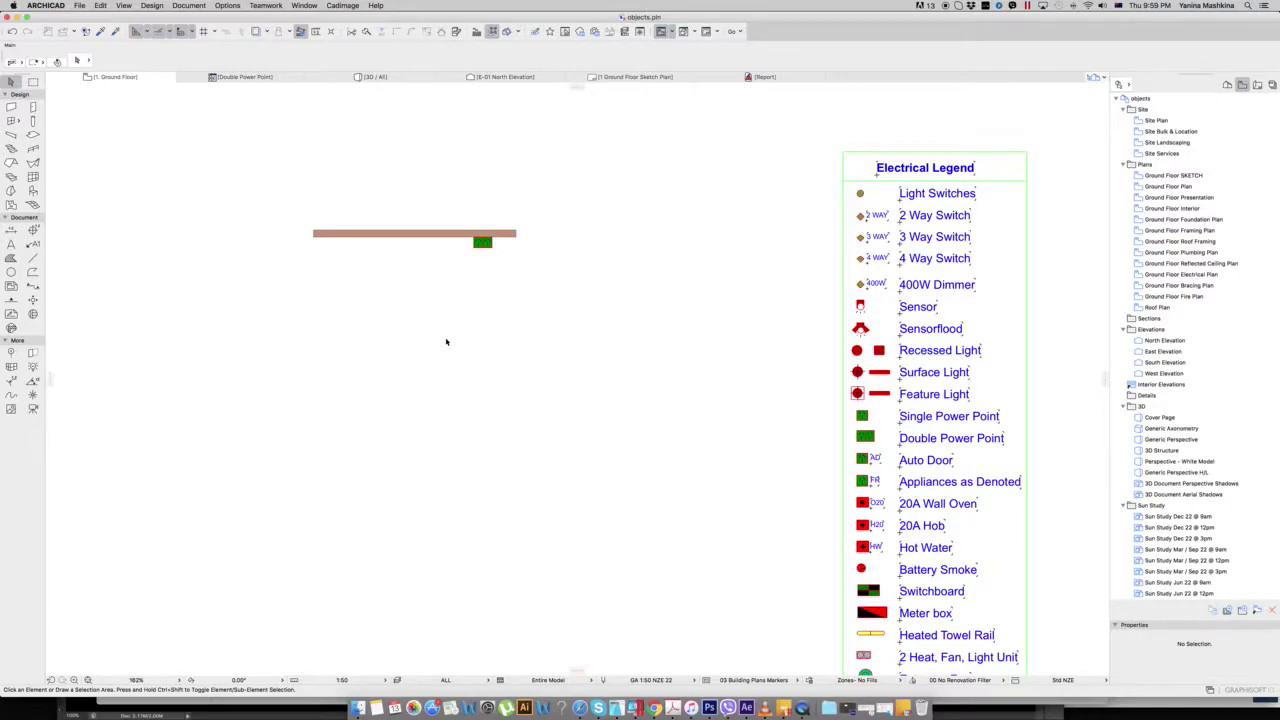
pyautogui.scroll(-3, 446, 342)
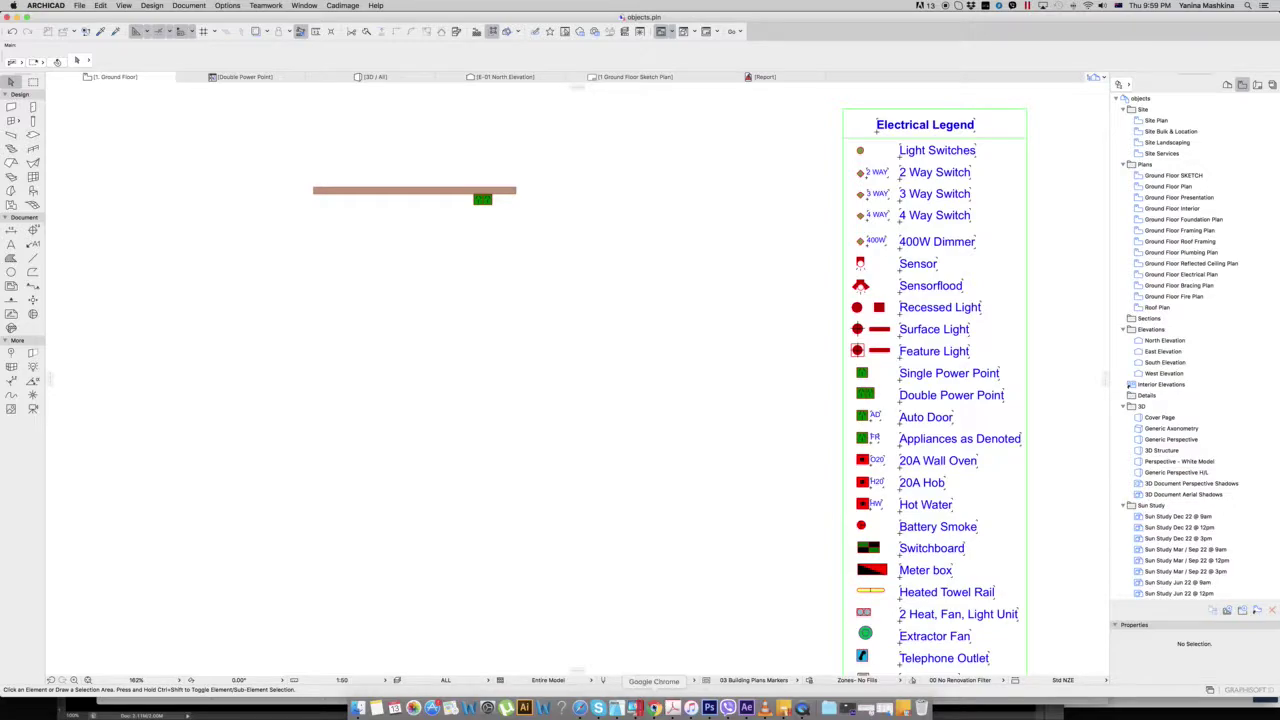
# Switch to Chrome and view the 3D Warehouse page of the Z4015 SOCKET SWT SINGLE 10A 250V SATURN ZEN, Zen White model
pyautogui.click(654, 708)
pyautogui.scroll(3, 622, 533)
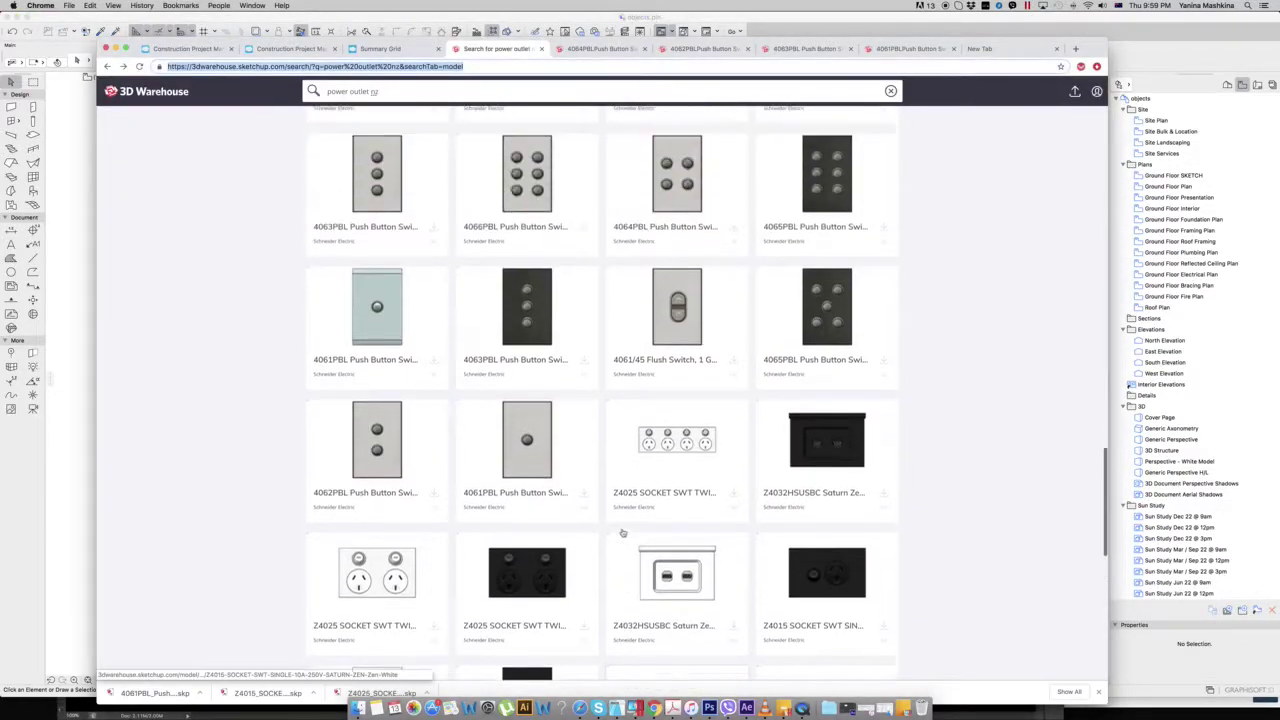
pyautogui.scroll(-3, 622, 533)
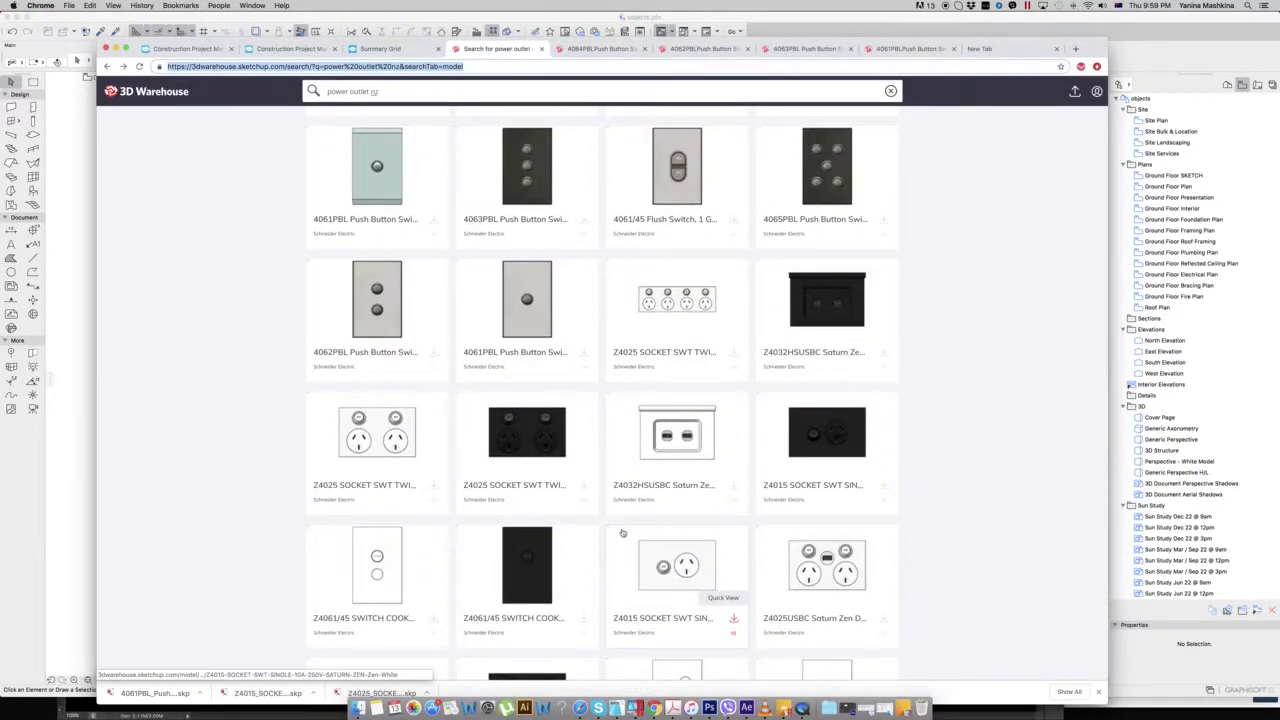
pyautogui.scroll(-2, 622, 533)
pyautogui.click(698, 507)
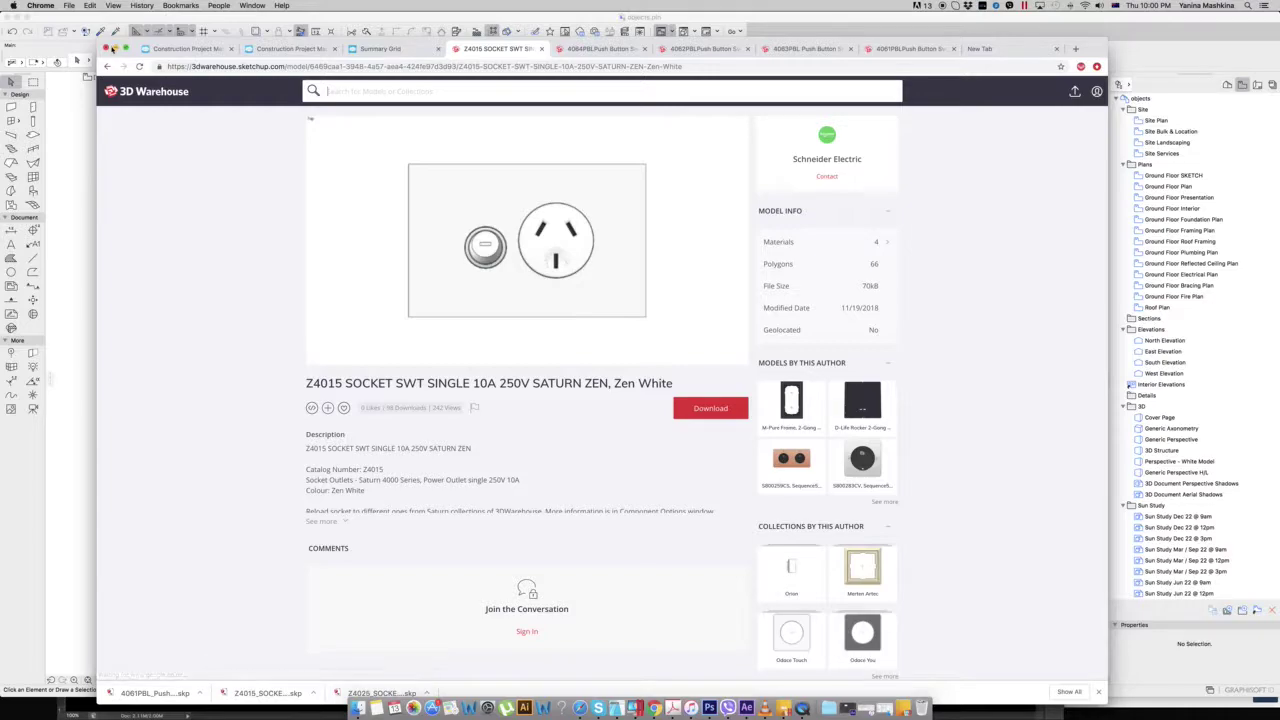
pyautogui.click(116, 48)
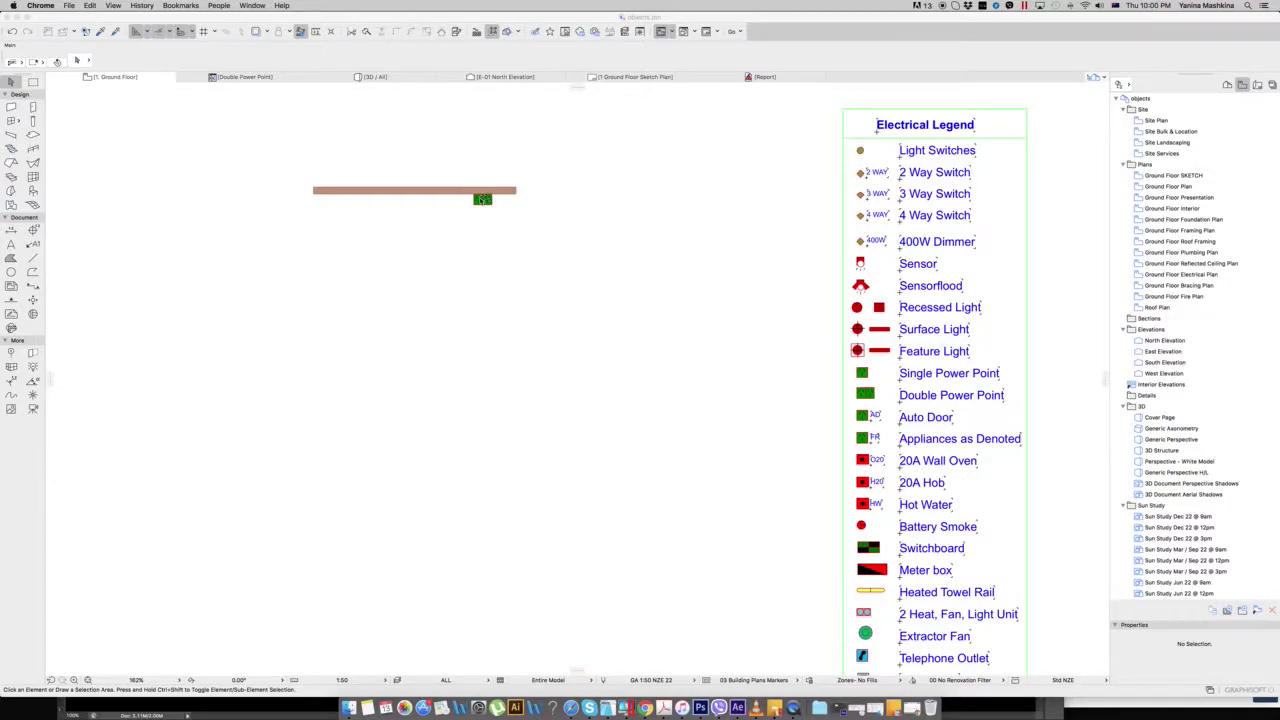
# Inspect the existing double power point on the wall, both in the 3D view and on the ground floor plan
pyautogui.click(390, 80)
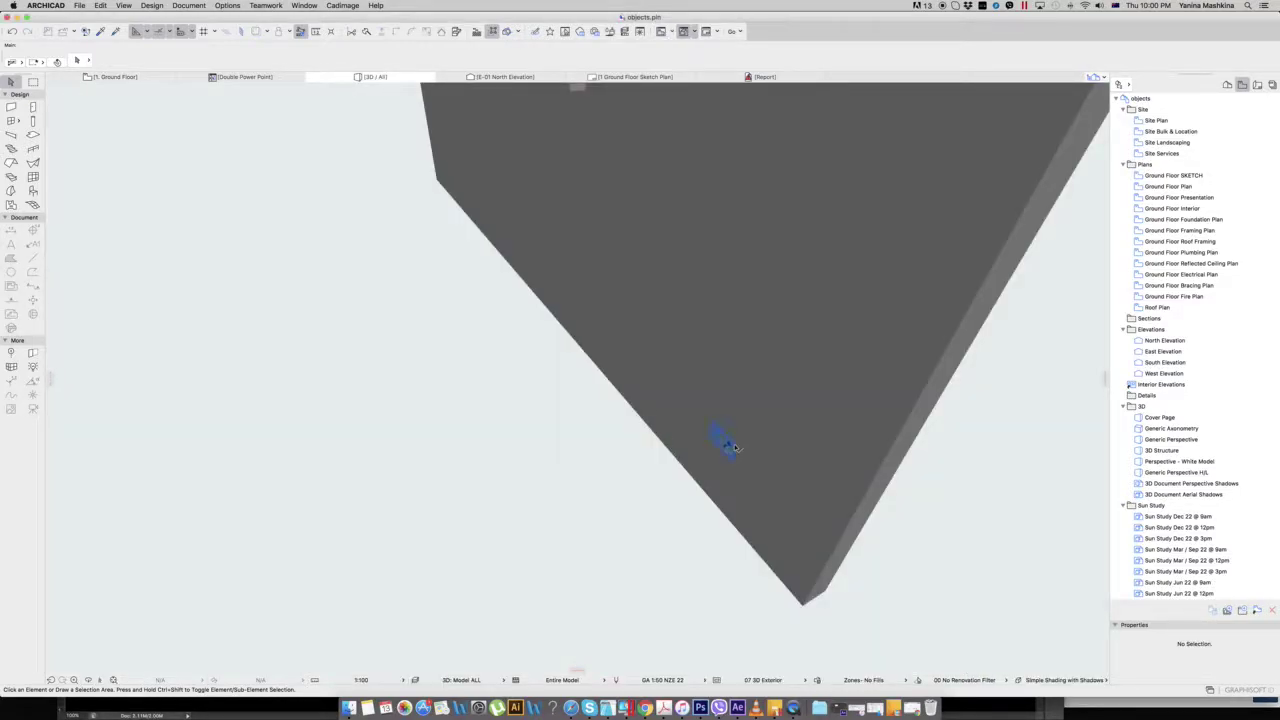
pyautogui.keyDown('shift'); pyautogui.moveTo(731, 449); pyautogui.dragTo(778, 430, button='middle'); pyautogui.keyUp('shift')
pyautogui.click(788, 428)
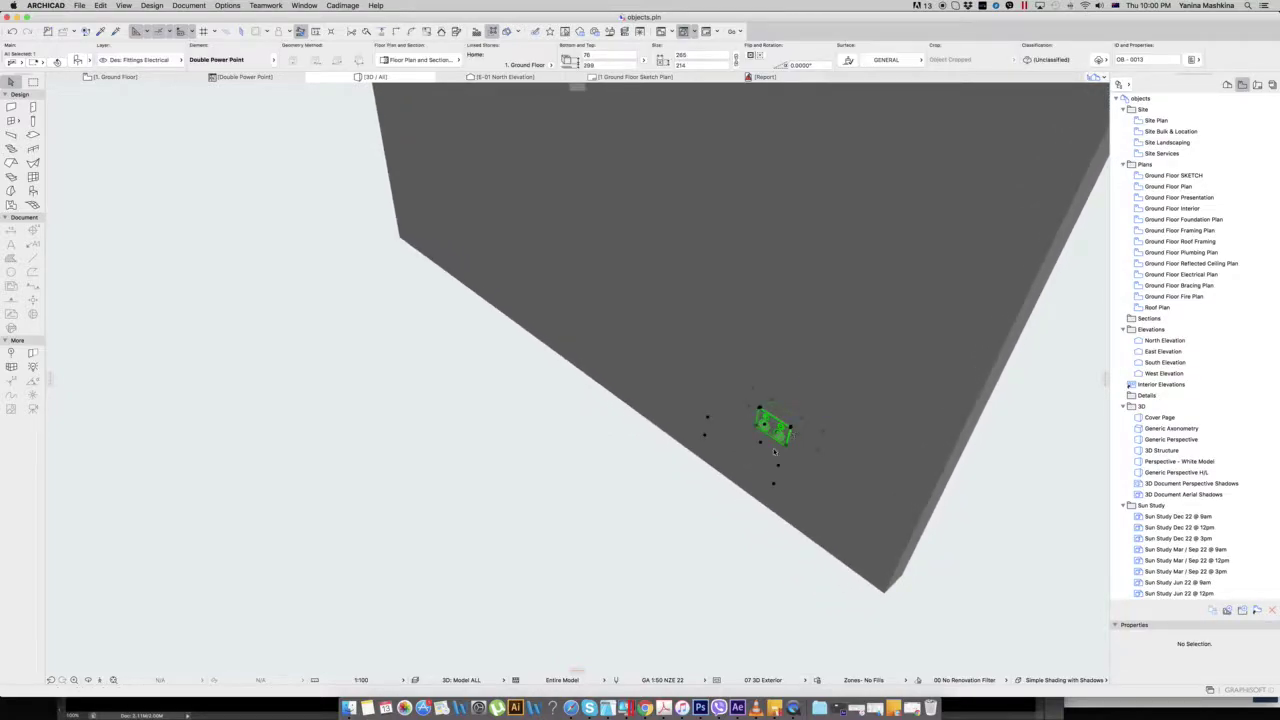
pyautogui.click(136, 80)
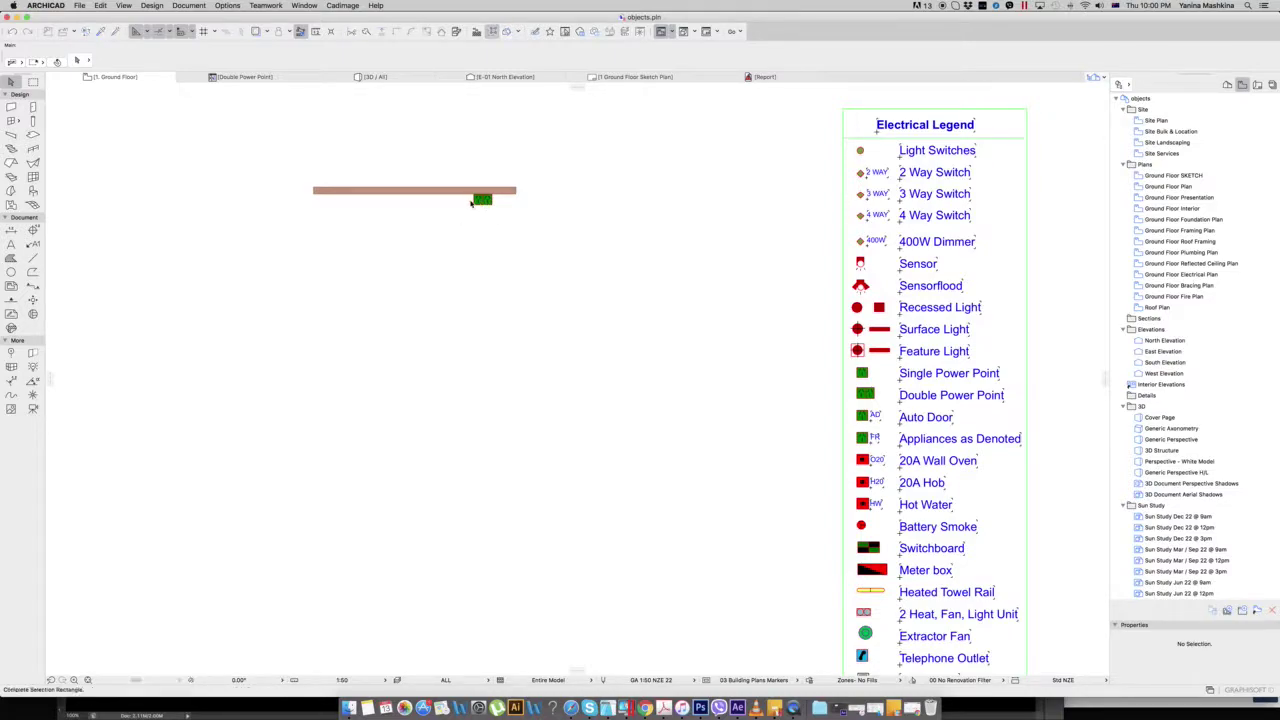
pyautogui.click(481, 199)
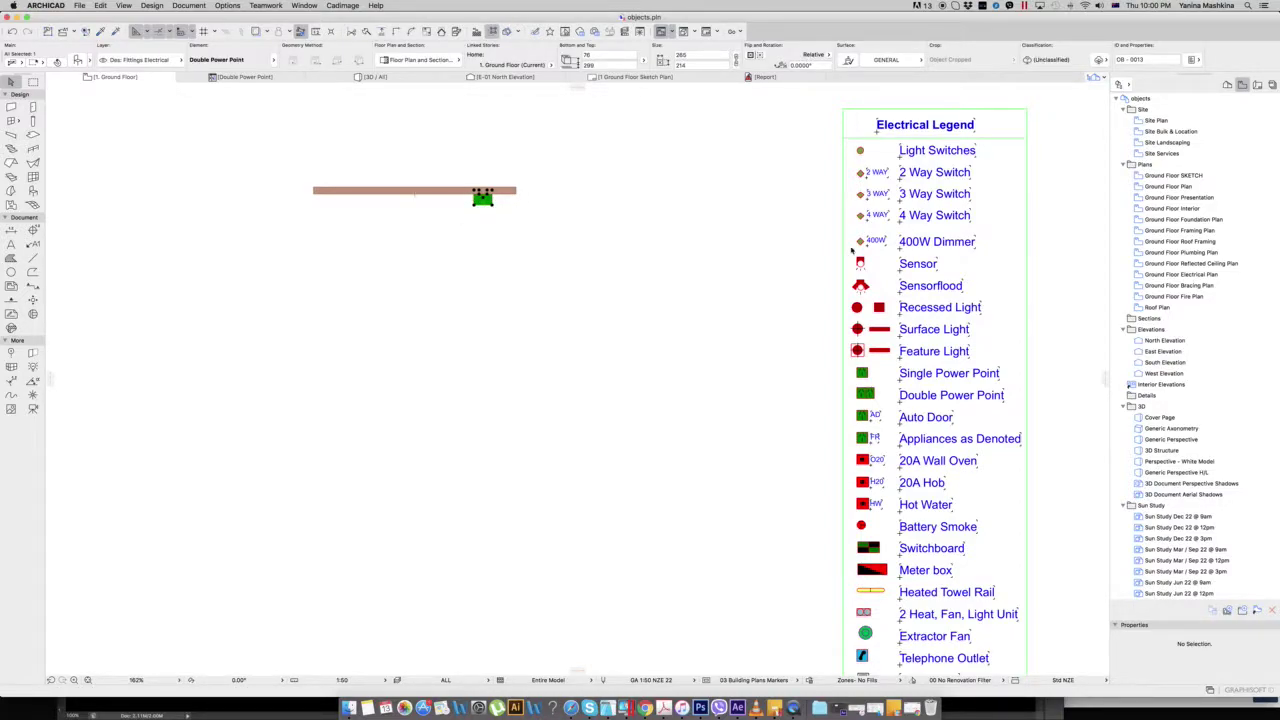
pyautogui.click(640, 263)
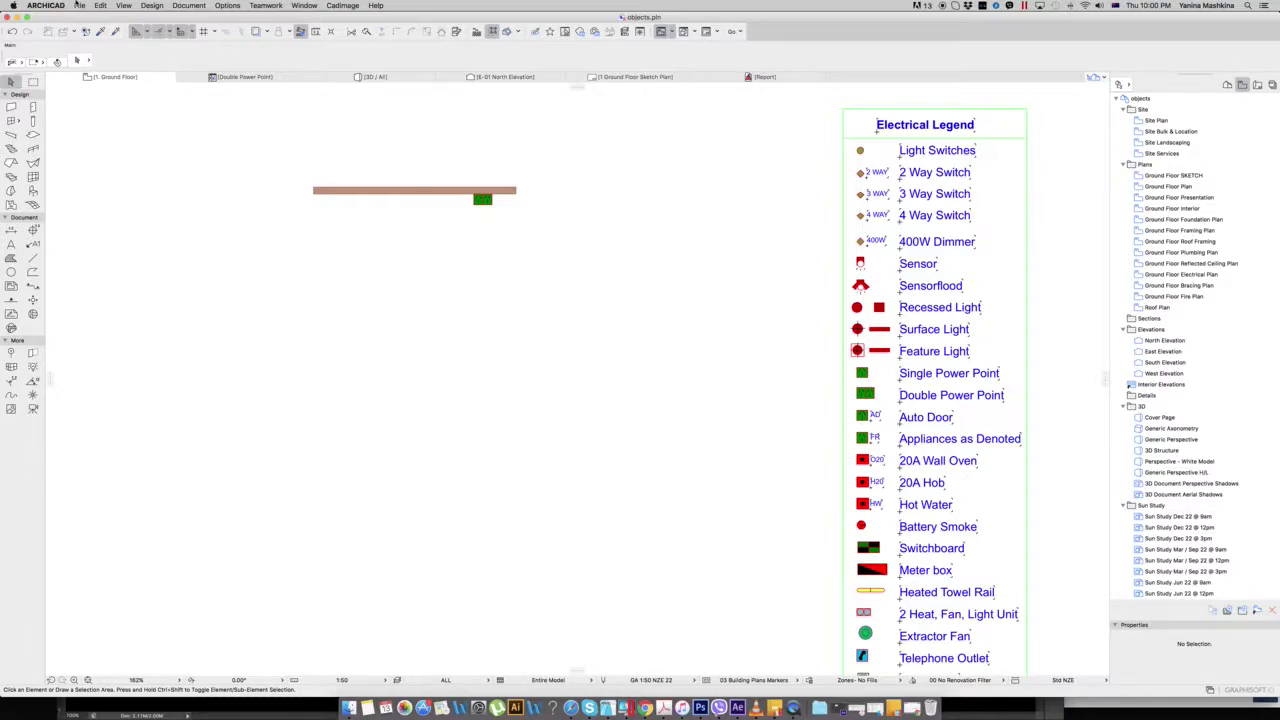
# Merge Z4015_SOCKET_SWT_SINGLE_10A_250V_SATURN_ZEN_Zen_White.skp into the ground floor plan, placing it just below the wall
pyautogui.click(79, 5)
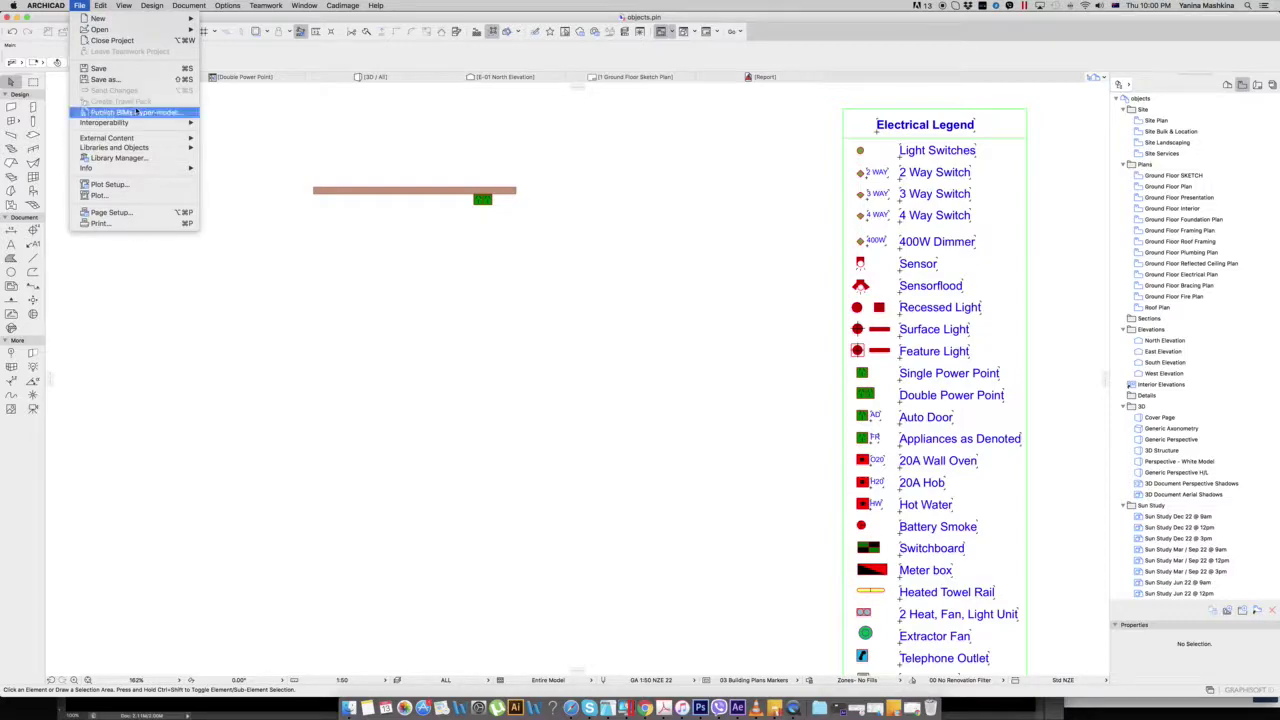
pyautogui.moveTo(136, 123)
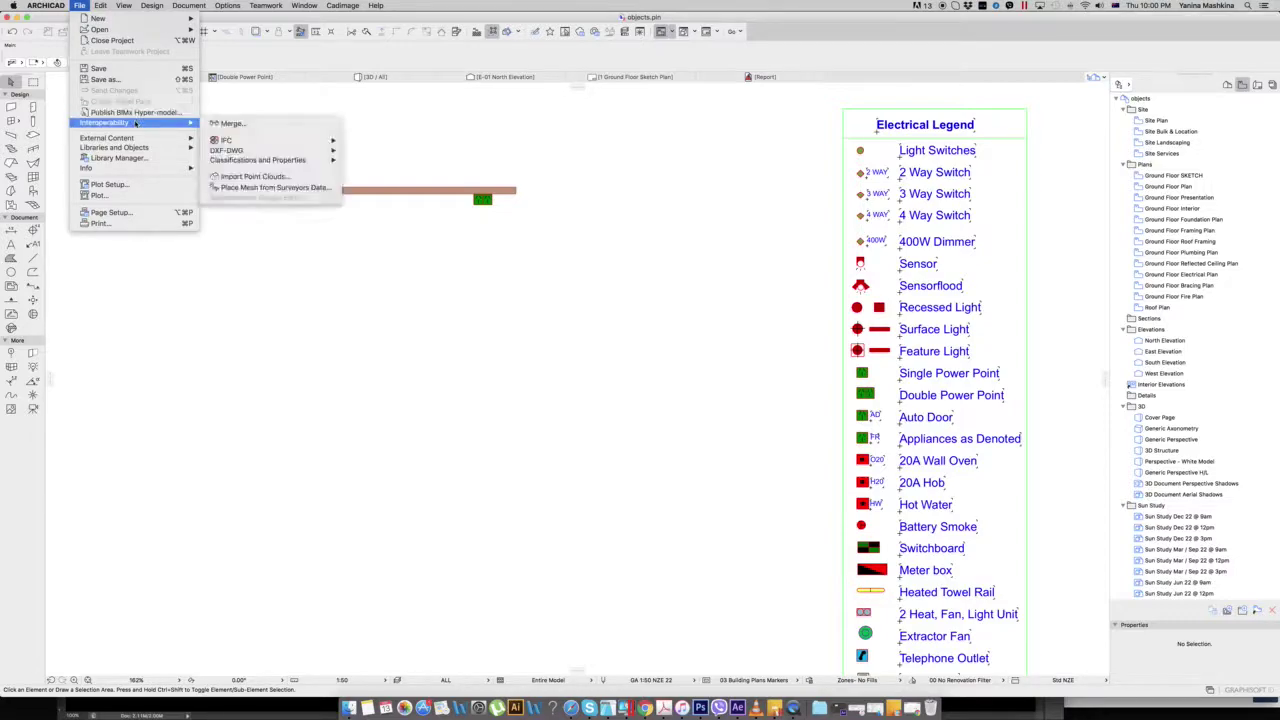
pyautogui.click(231, 124)
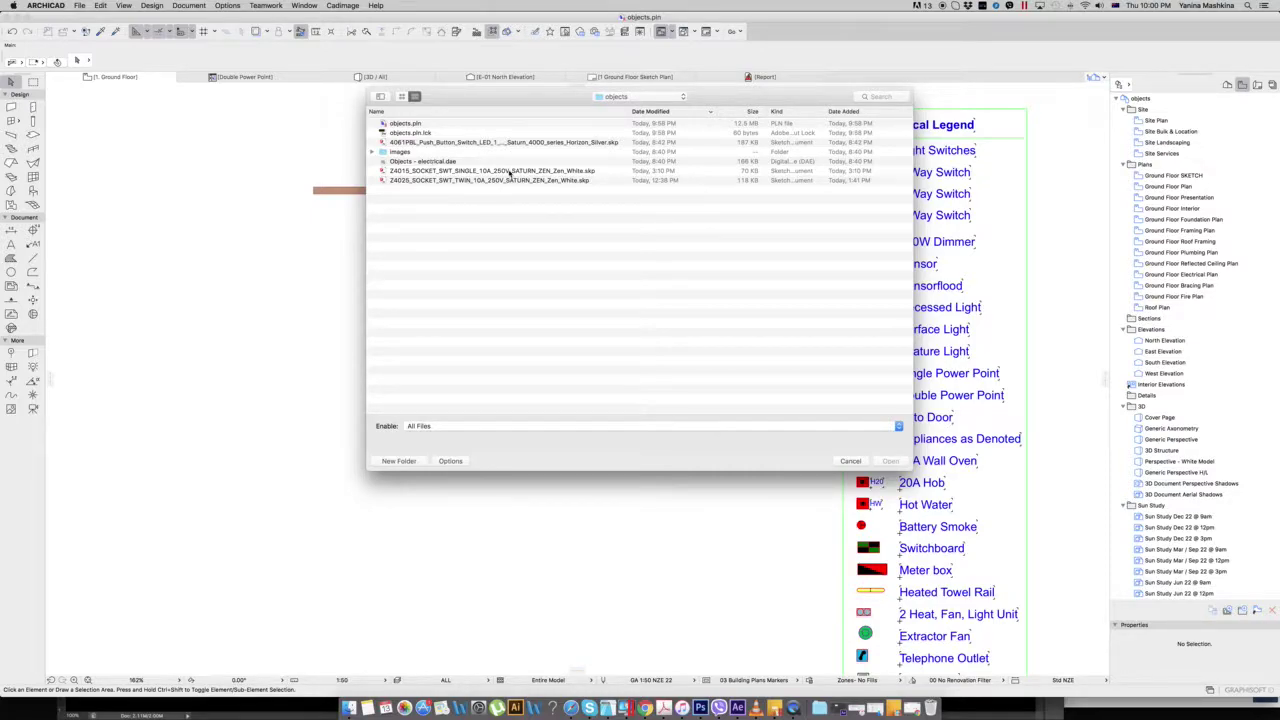
pyautogui.click(505, 171)
pyautogui.click(890, 461)
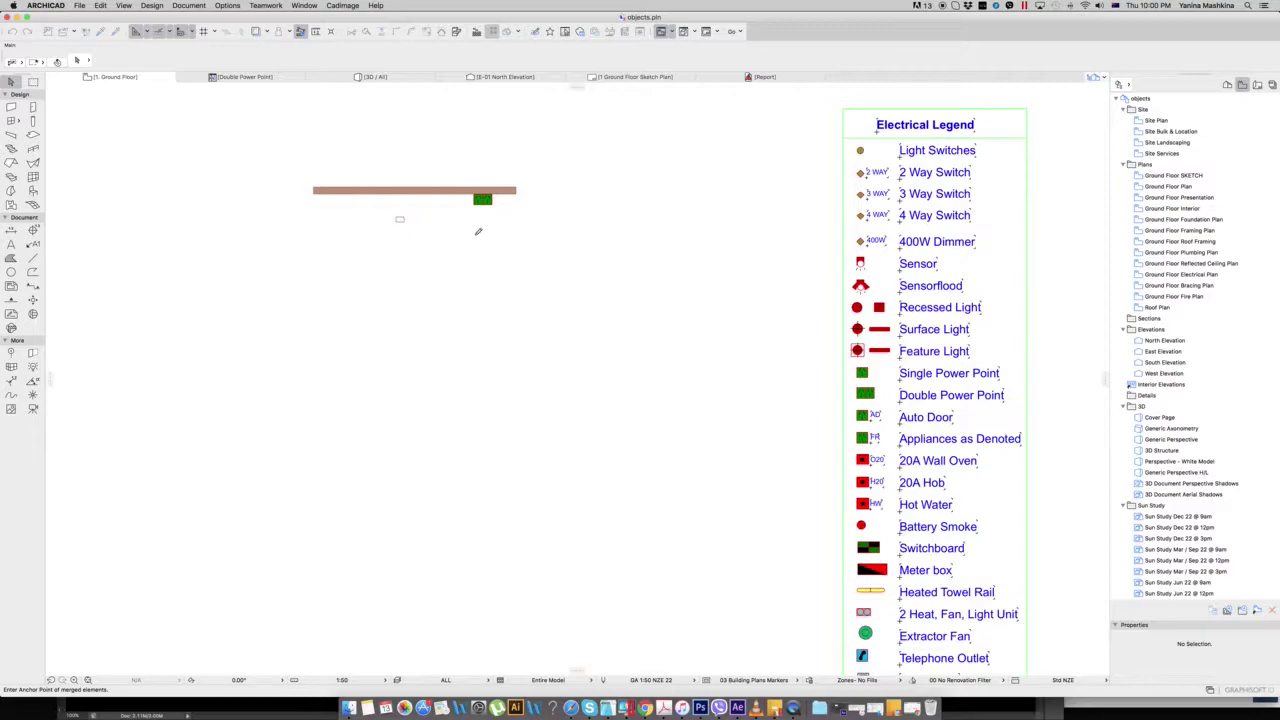
pyautogui.click(474, 235)
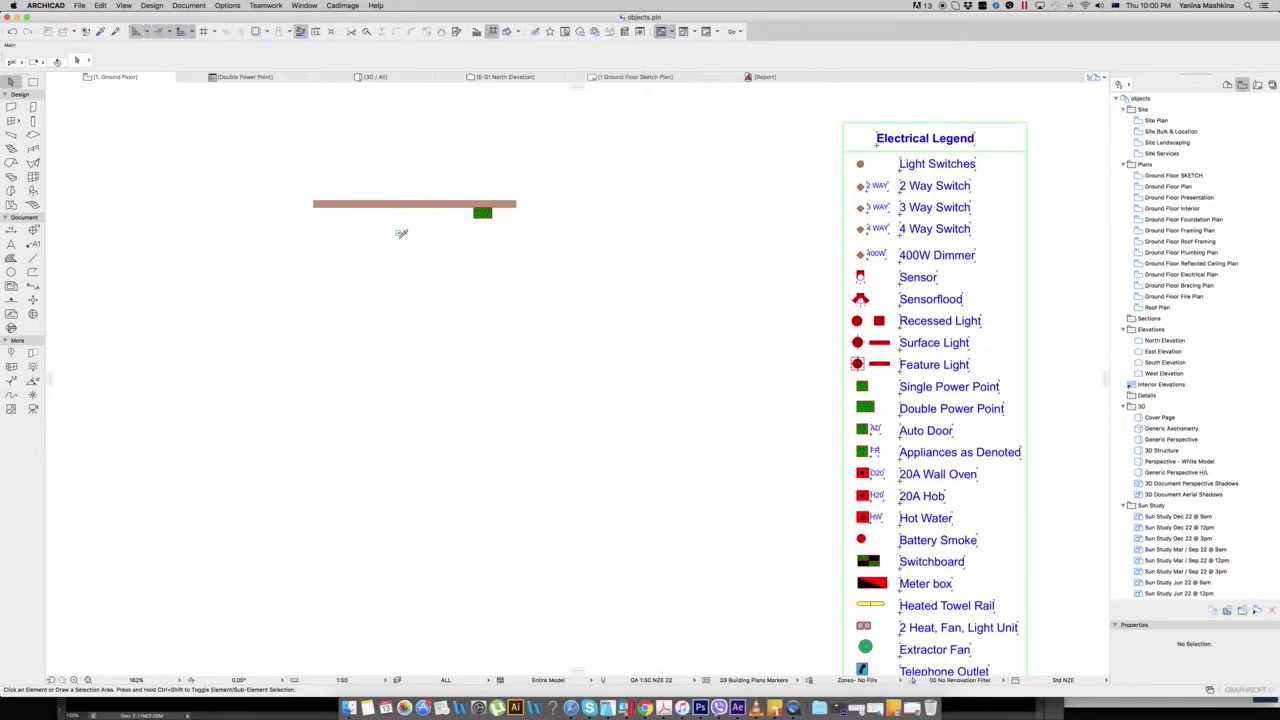
pyautogui.scroll(5, 402, 228)
pyautogui.scroll(3, 402, 230)
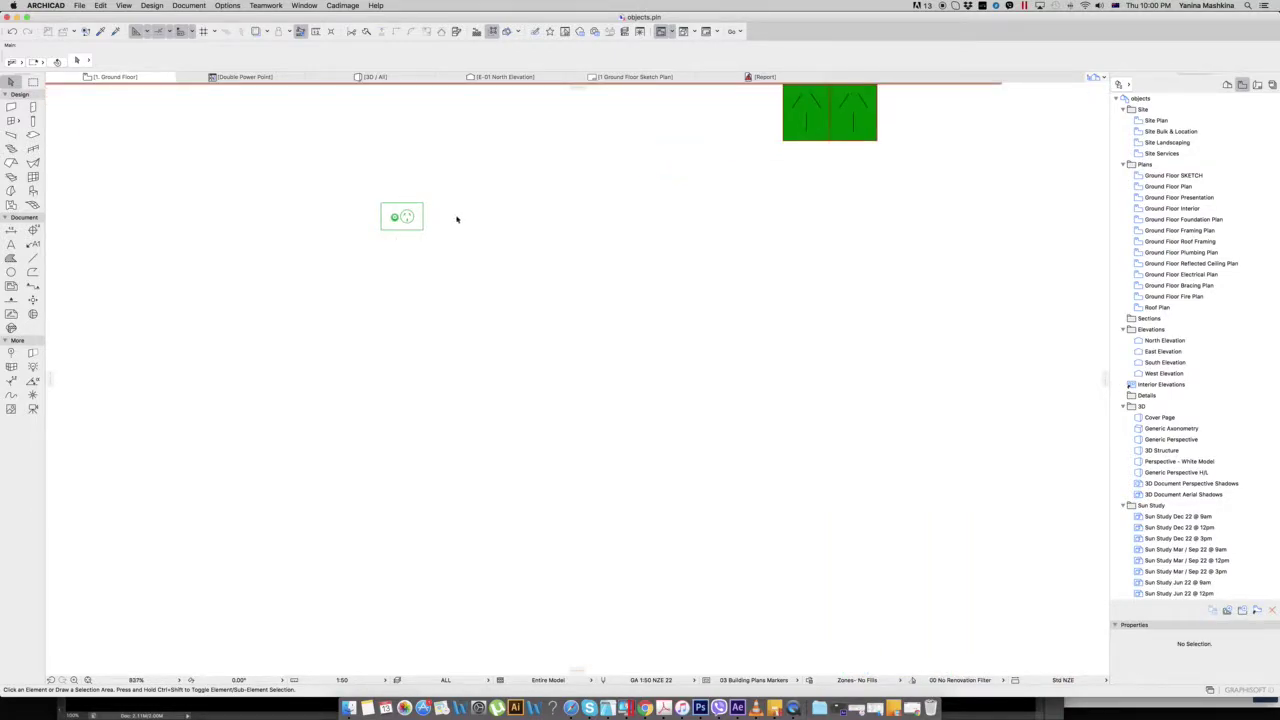
# Convert the merged single socket object to a morph in the 3D view and select the morph
pyautogui.click(381, 77)
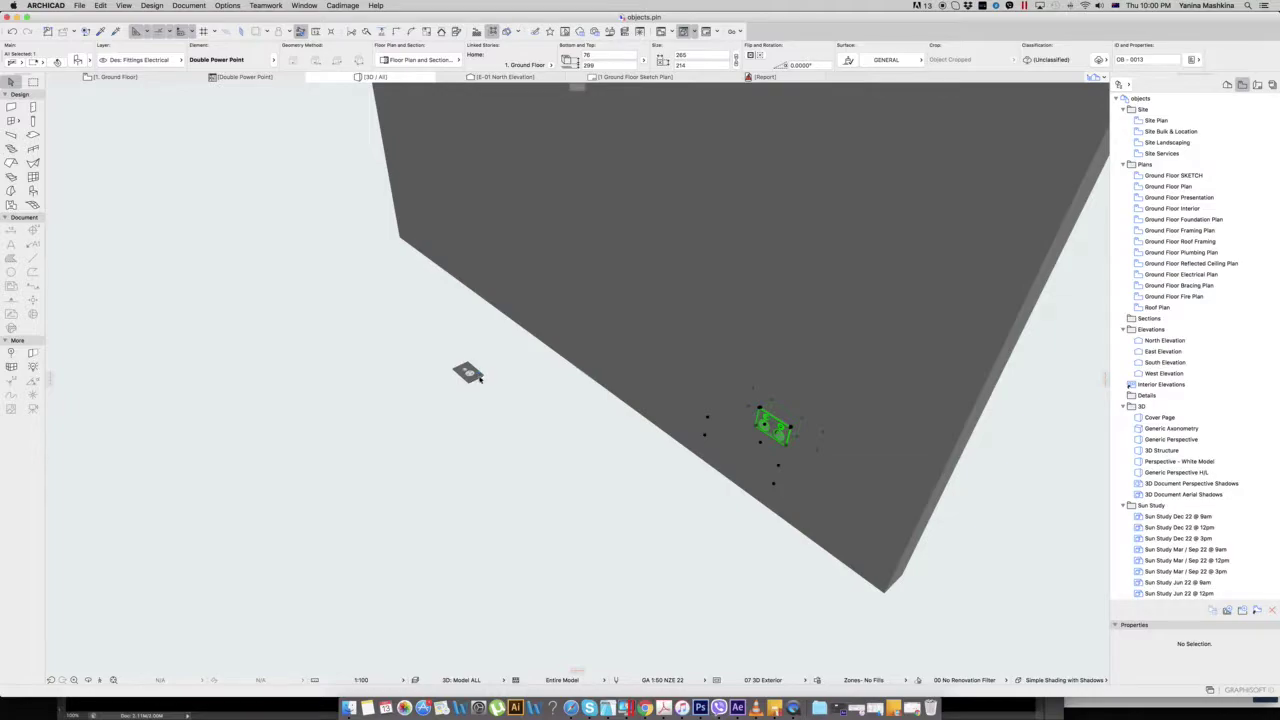
pyautogui.click(476, 379)
pyautogui.scroll(5, 450, 399)
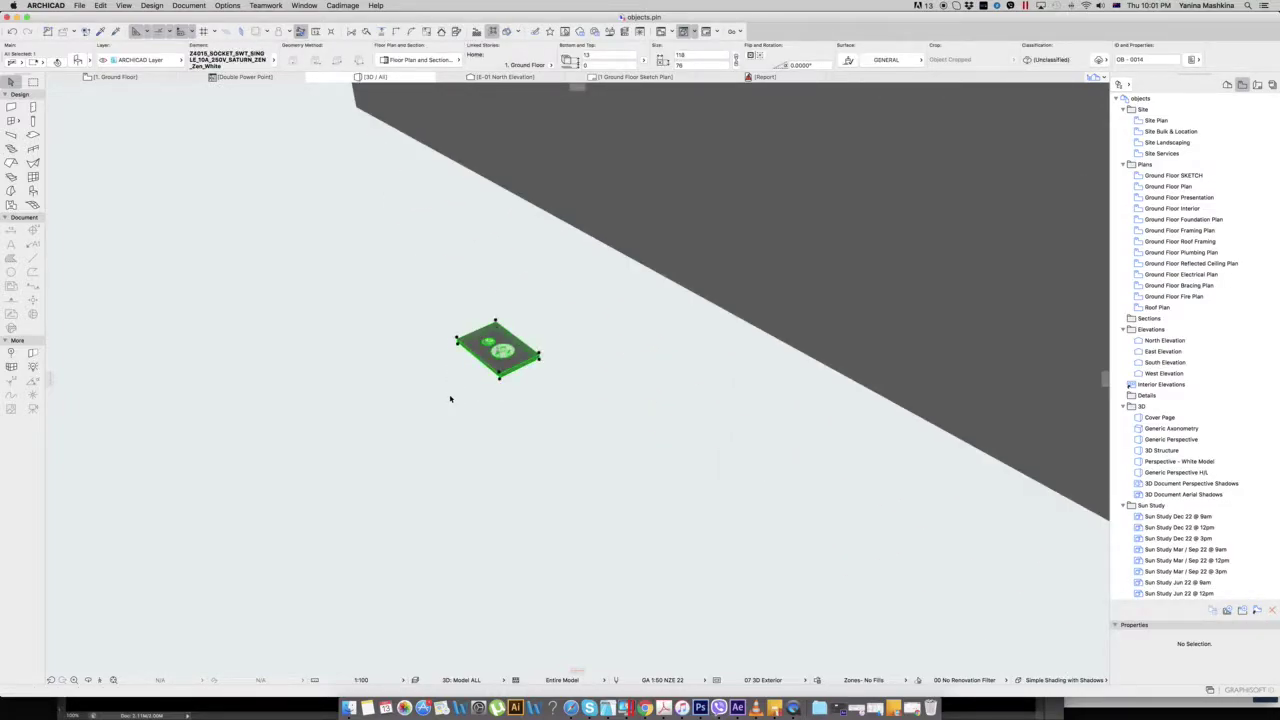
pyautogui.click(497, 375)
pyautogui.click(556, 433)
pyautogui.rightClick(548, 327)
pyautogui.click(599, 420)
pyautogui.rightClick(521, 358)
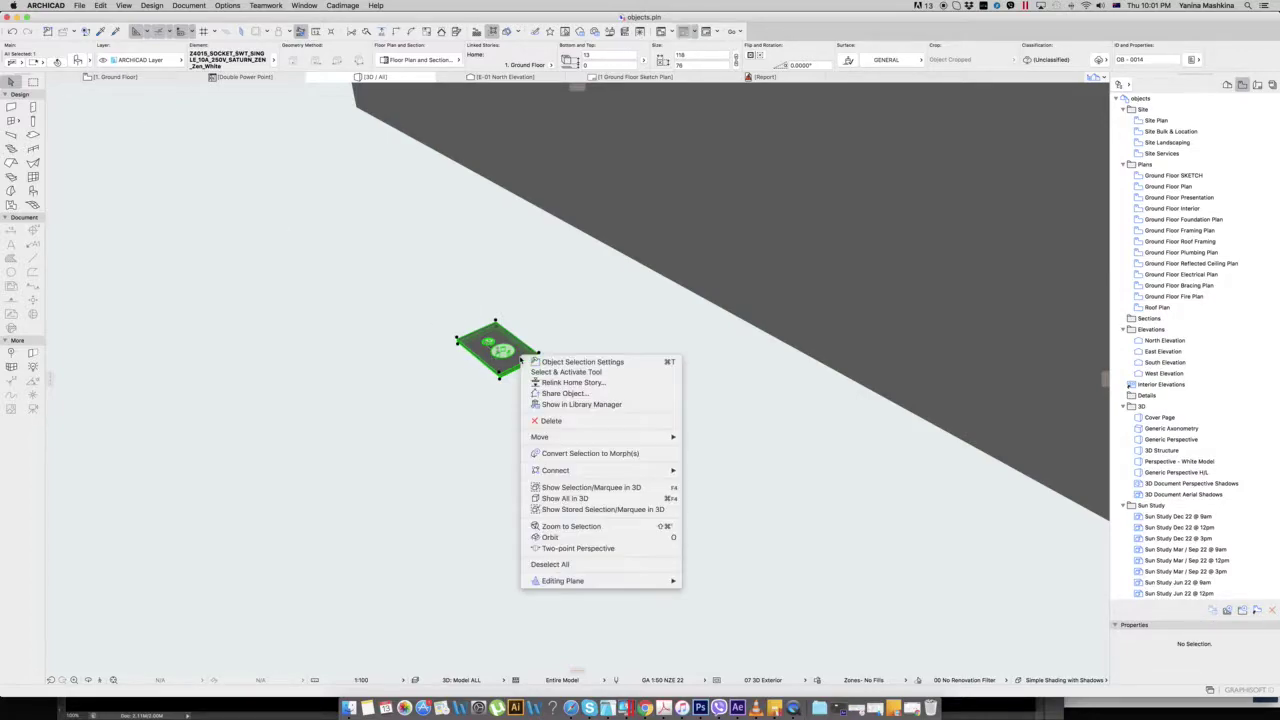
pyautogui.click(629, 453)
pyautogui.click(698, 278)
pyautogui.scroll(10, 534, 362)
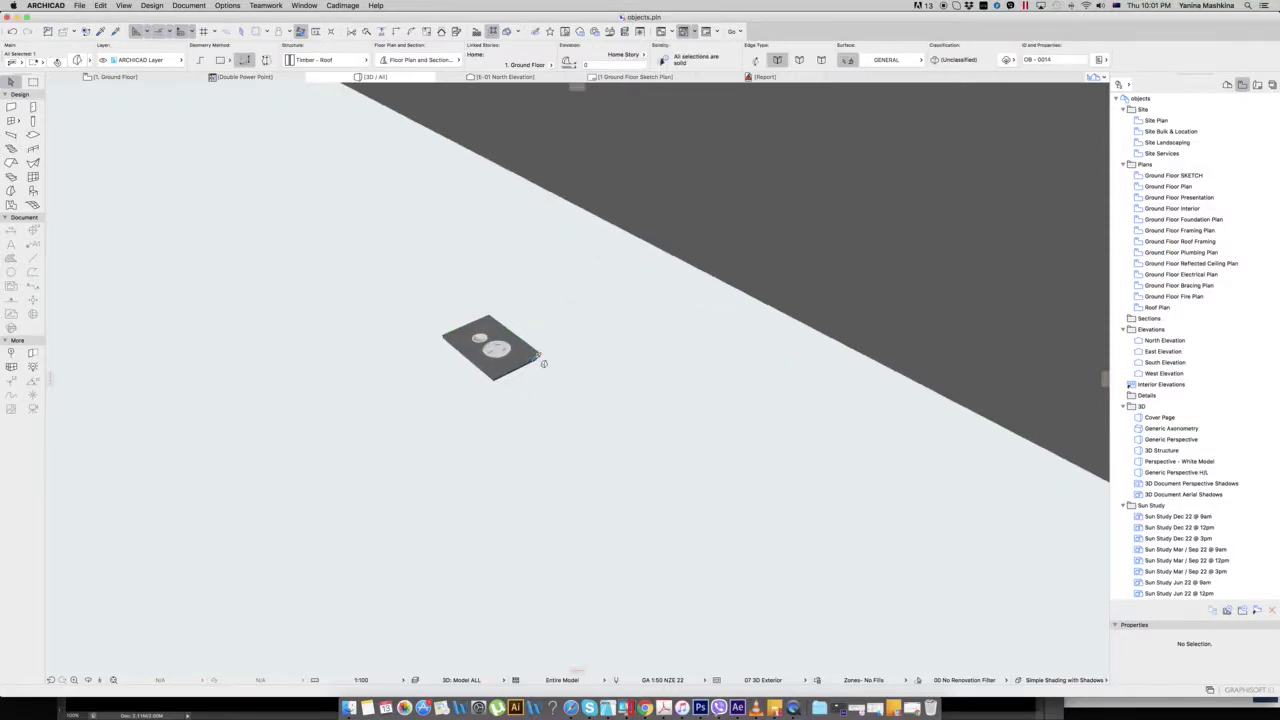
pyautogui.click(518, 370)
pyautogui.click(445, 400)
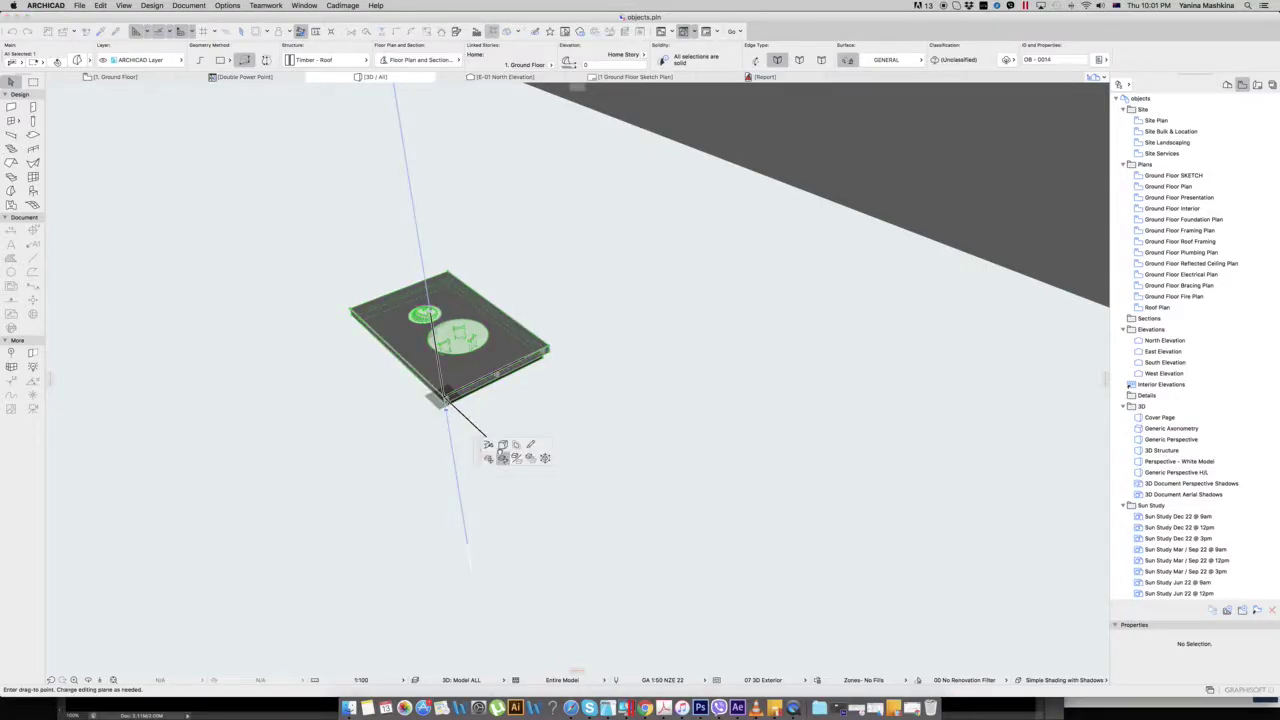
pyautogui.rightClick(443, 406)
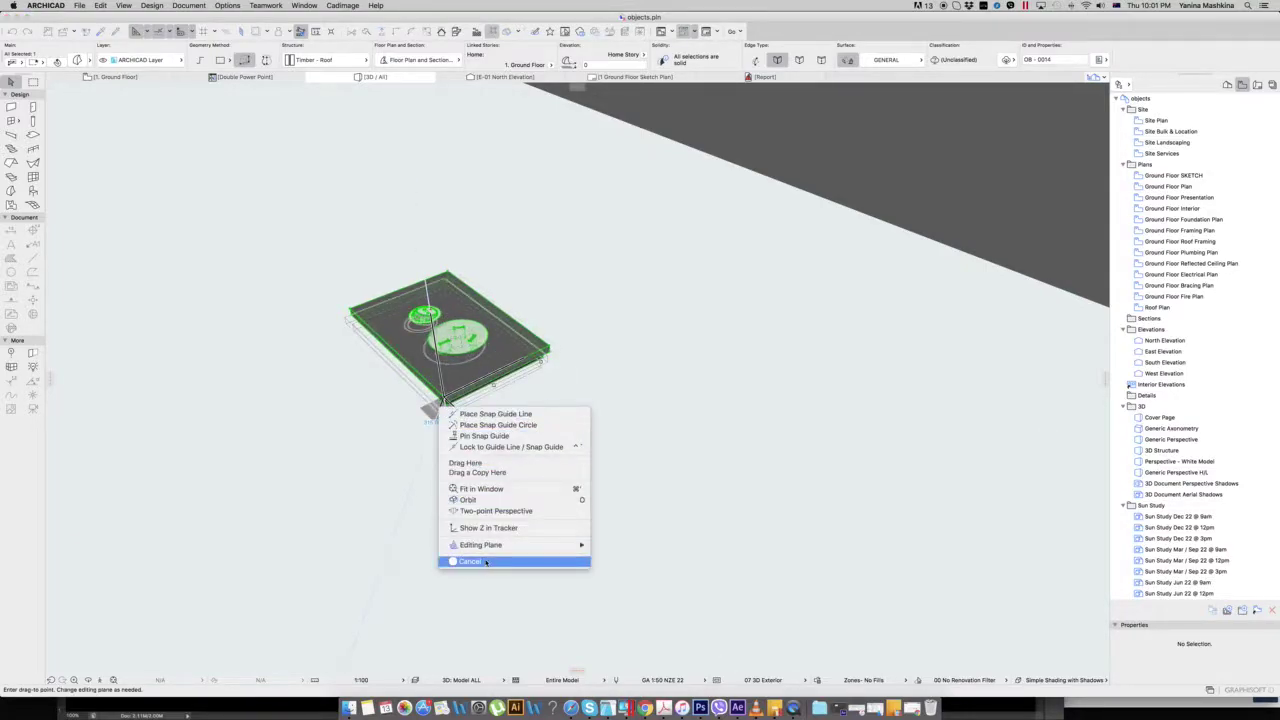
pyautogui.click(469, 561)
# Rotate the socket morph about its lower front corner so that it stands upright
pyautogui.click(502, 421)
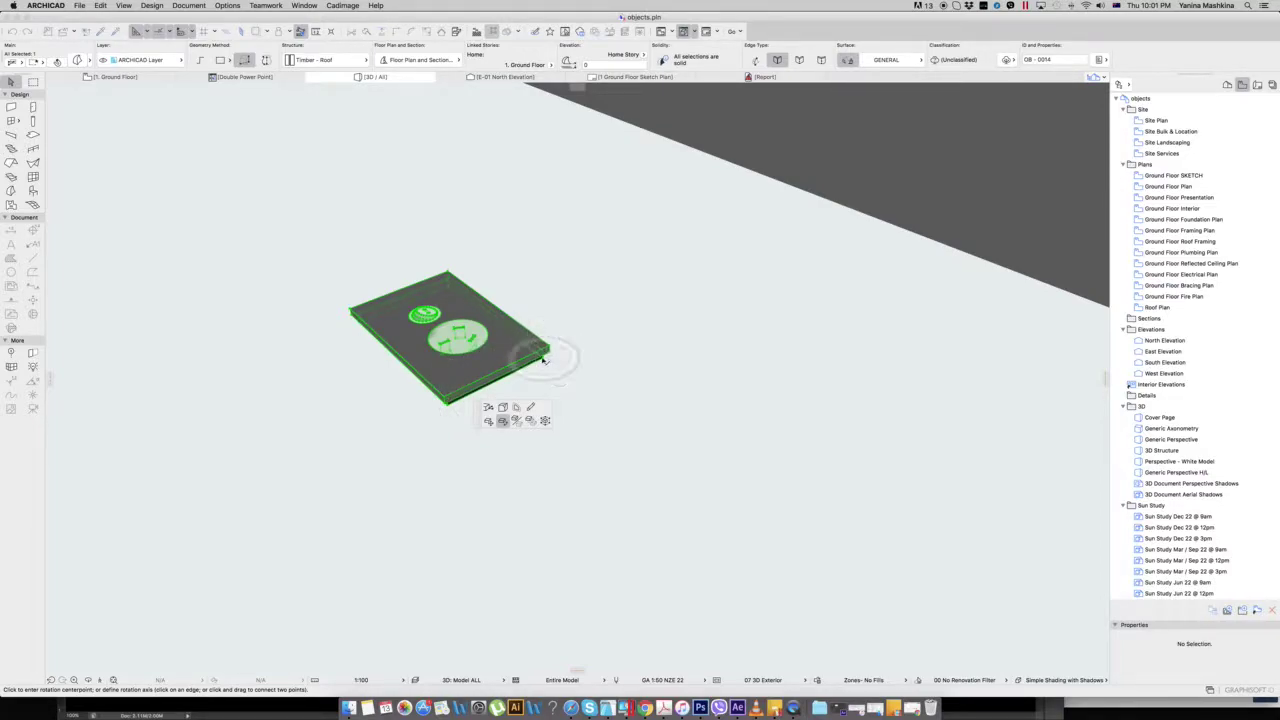
pyautogui.scroll(5, 478, 390)
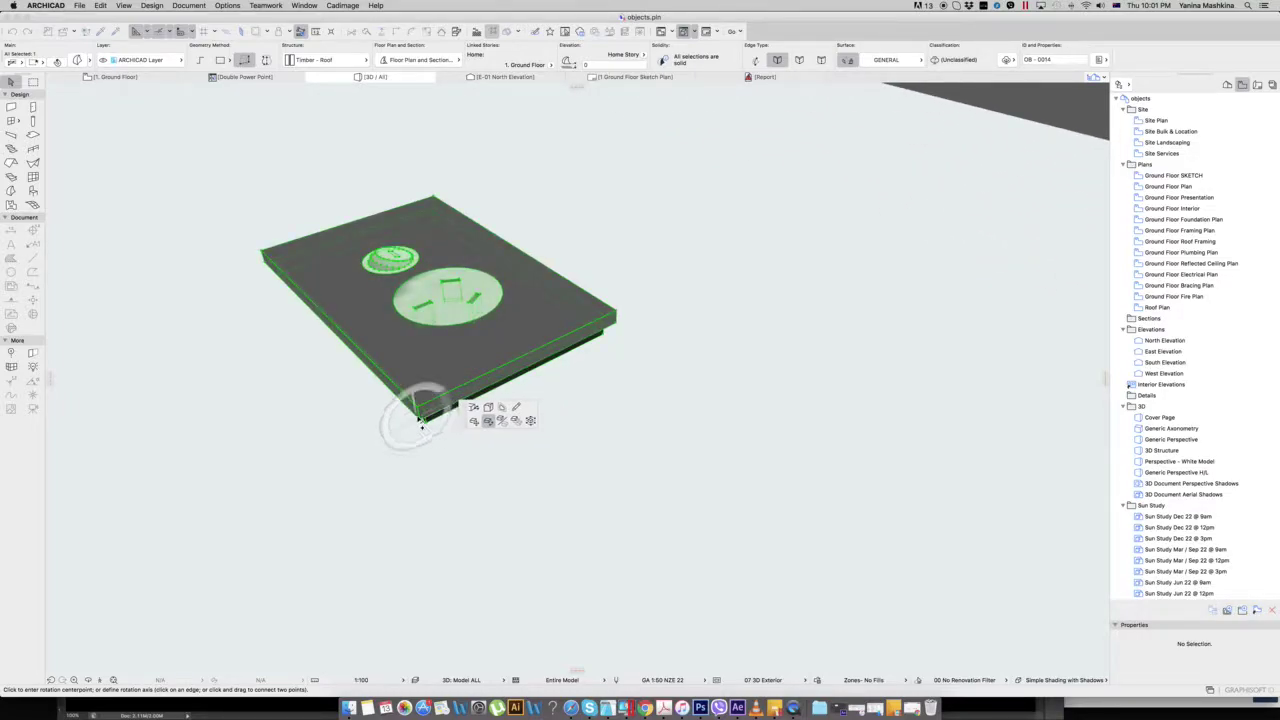
pyautogui.click(424, 421)
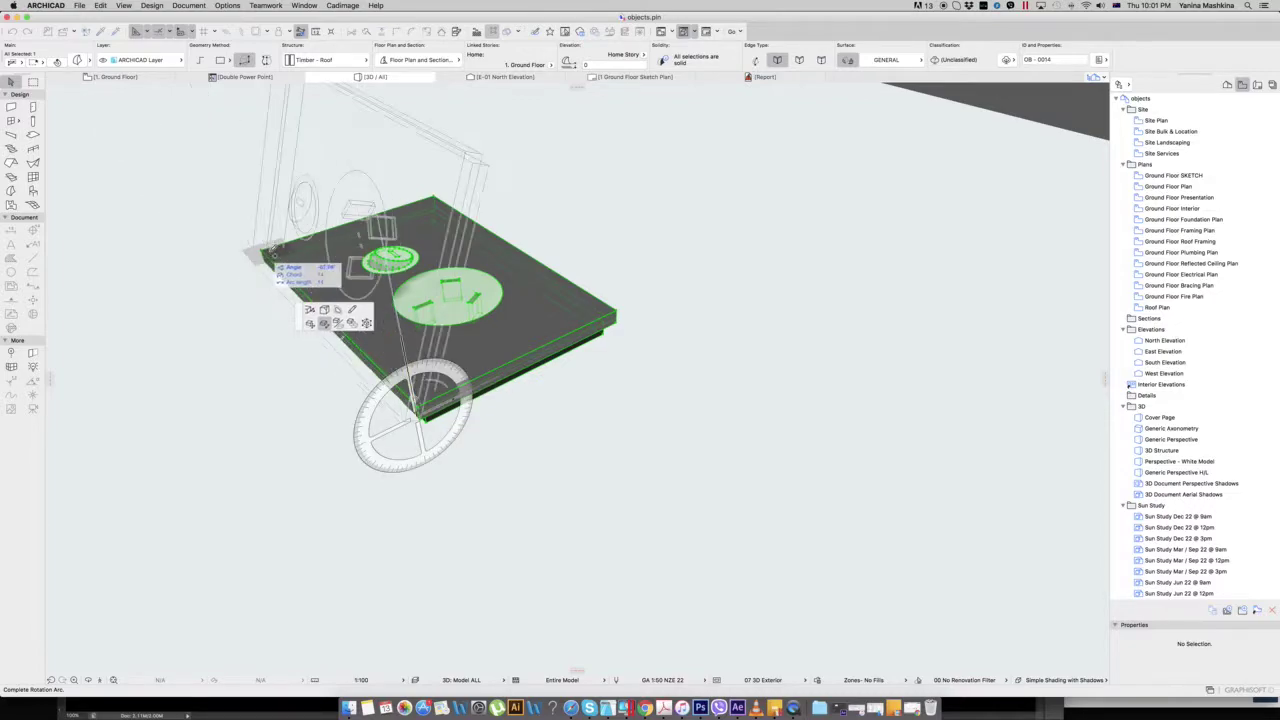
pyautogui.click(262, 262)
pyautogui.click(563, 509)
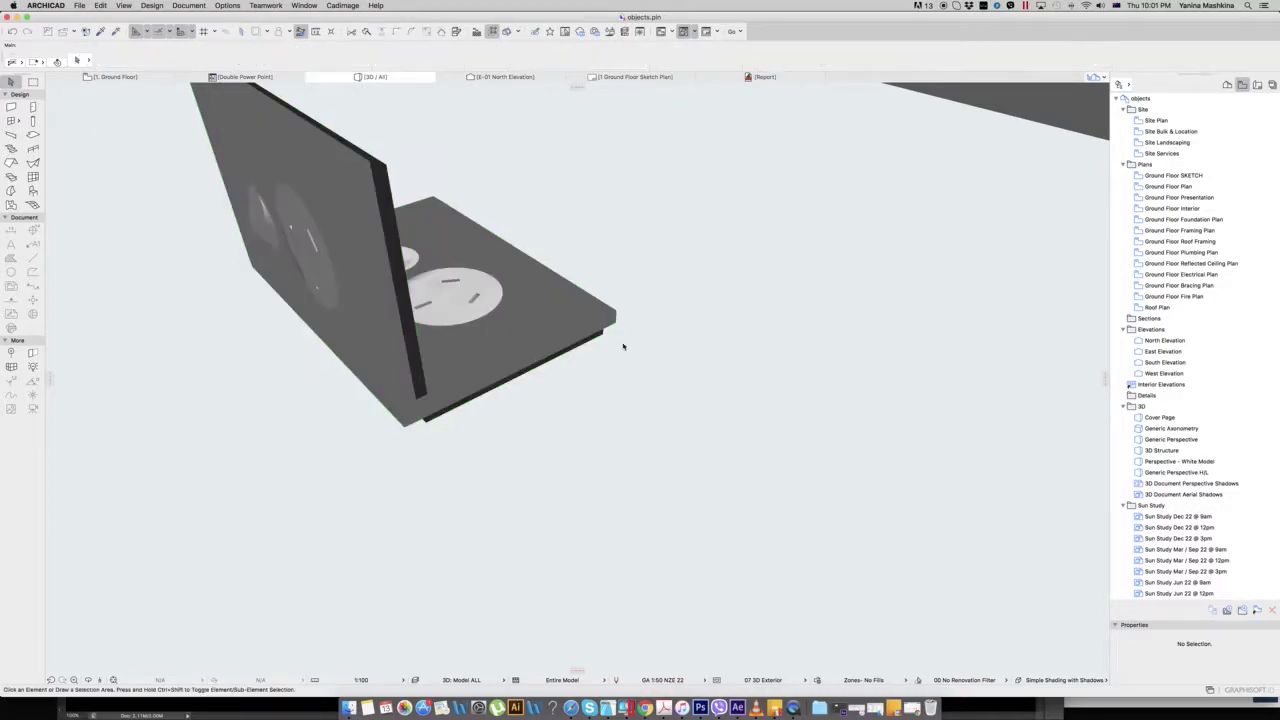
# Delete the flat socket plate left lying beside the upright one
pyautogui.moveTo(664, 304); pyautogui.dragTo(536, 398)
pyautogui.press('Delete')
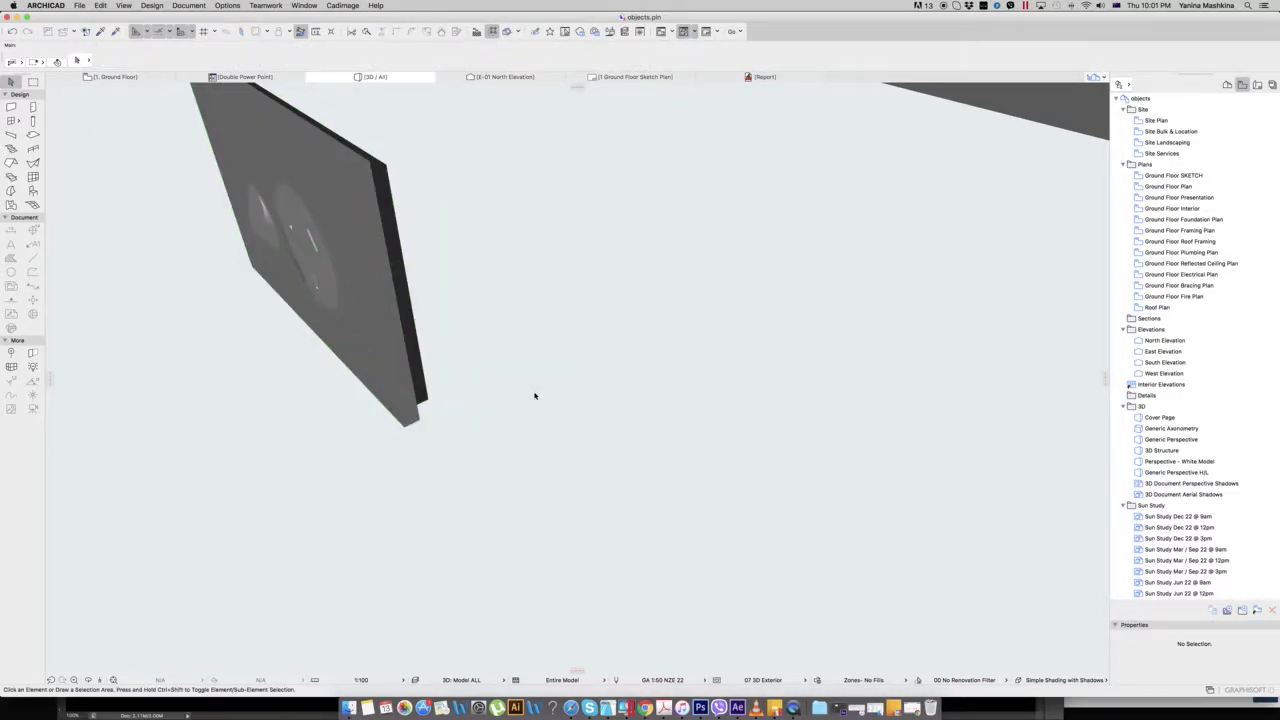
# Examine the upright socket morph from its front and narrow side to check the plate and its backing
pyautogui.scroll(-8, 535, 396)
pyautogui.scroll(2, 535, 396)
pyautogui.moveTo(532, 368); pyautogui.dragTo(483, 419)
pyautogui.scroll(3, 537, 388)
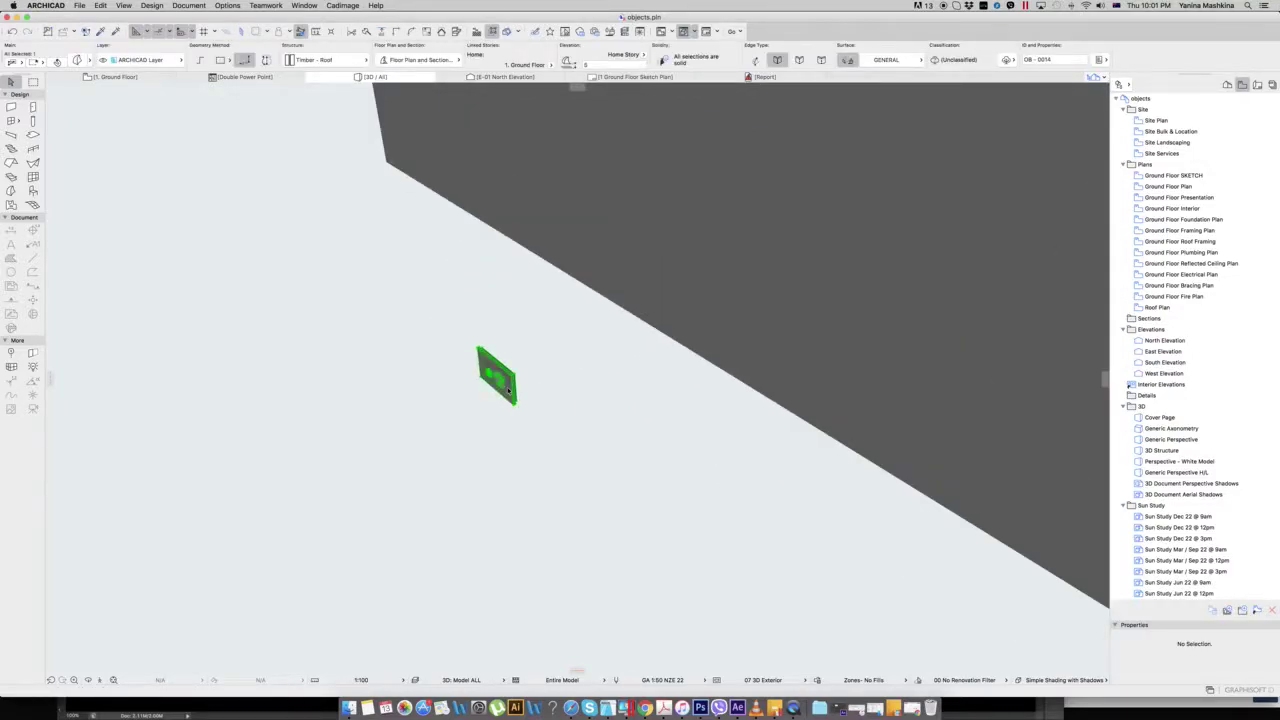
pyautogui.press('Escape')
pyautogui.scroll(6, 519, 378)
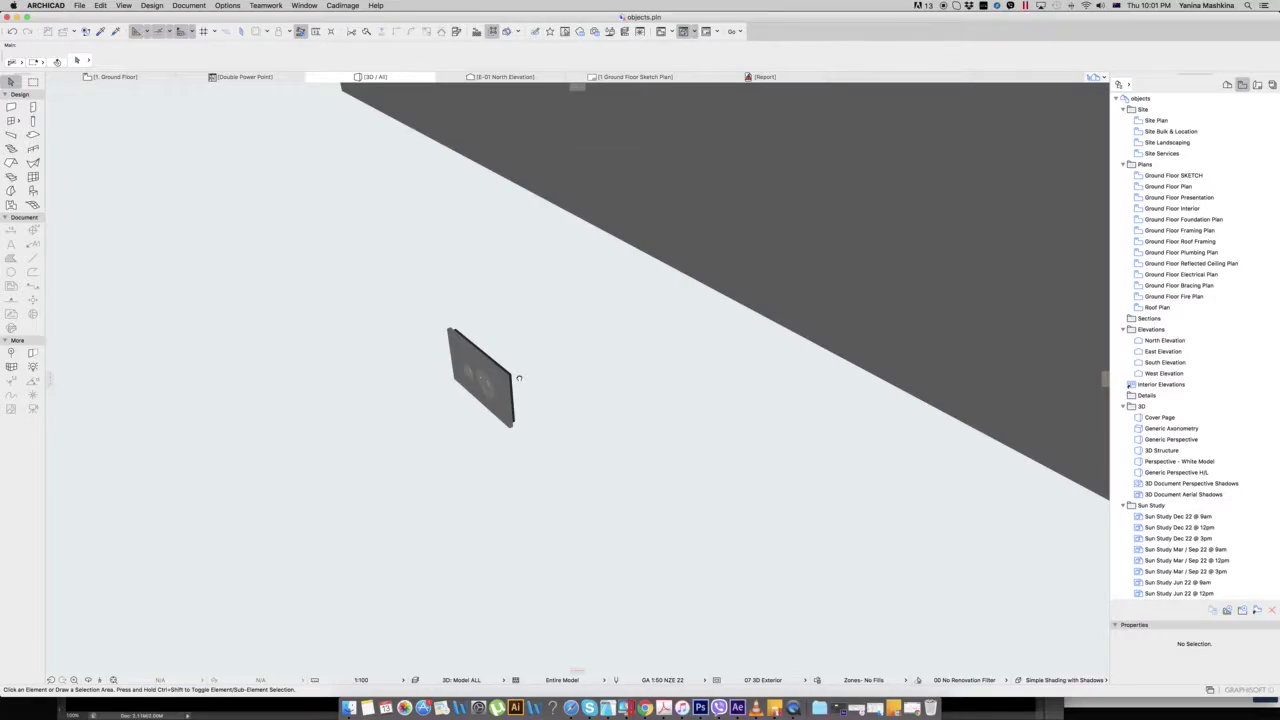
pyautogui.click(88, 680)
pyautogui.moveTo(546, 423); pyautogui.dragTo(386, 383)
pyautogui.moveTo(577, 377); pyautogui.dragTo(548, 358)
pyautogui.click(88, 680)
pyautogui.scroll(2, 547, 325)
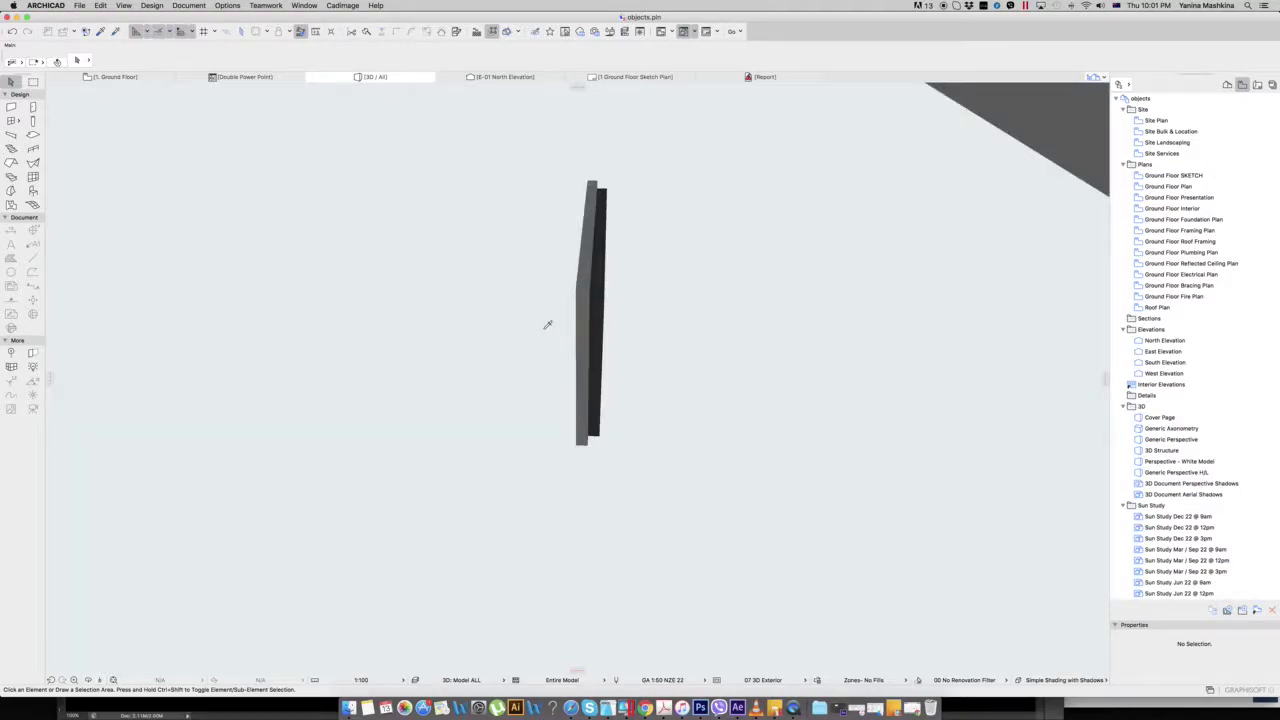
pyautogui.keyDown('shift'); pyautogui.moveTo(484, 371); pyautogui.dragTo(538, 361, button='middle'); pyautogui.keyUp('shift')
pyautogui.keyDown('shift'); pyautogui.hscroll(-2, 540, 360); pyautogui.keyUp('shift')
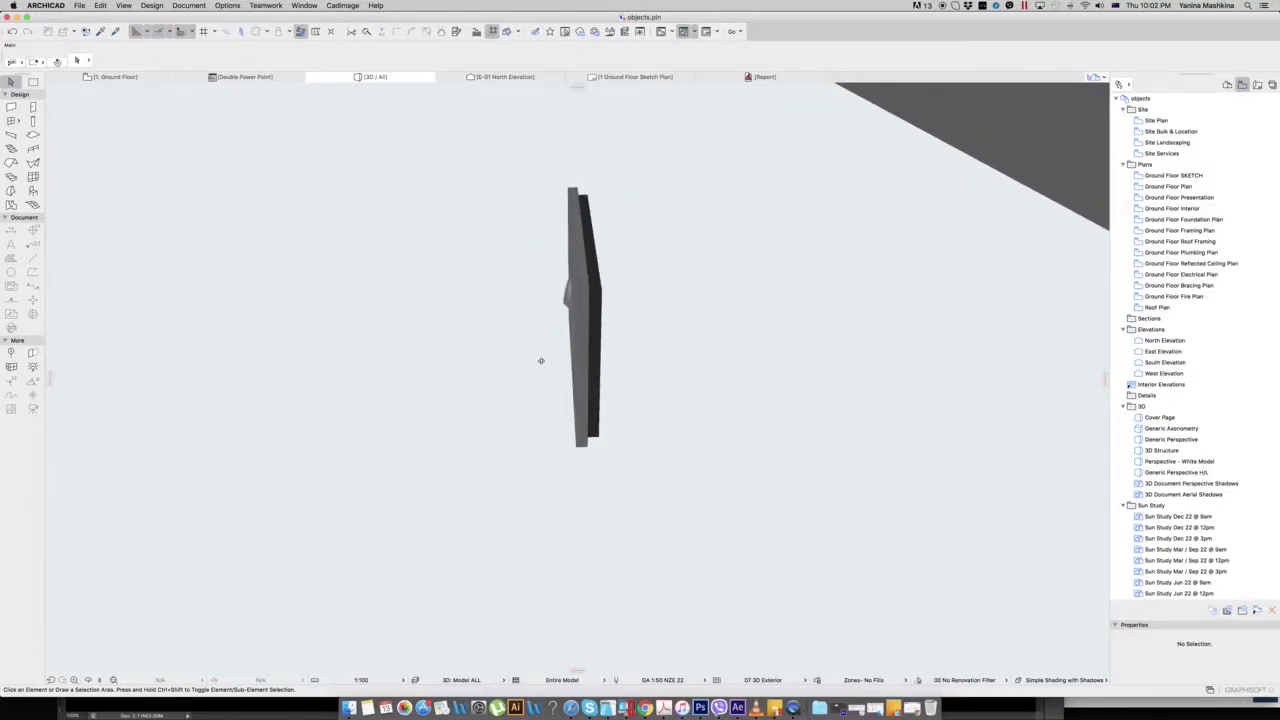
# Select the upright socket morph and offset the rear vertical edge at one end of its backing outward by 40
pyautogui.keyDown('shift'); pyautogui.hscroll(3, 540, 360); pyautogui.keyUp('shift')
pyautogui.keyDown('shift'); pyautogui.hscroll(-2, 540, 360); pyautogui.keyUp('shift')
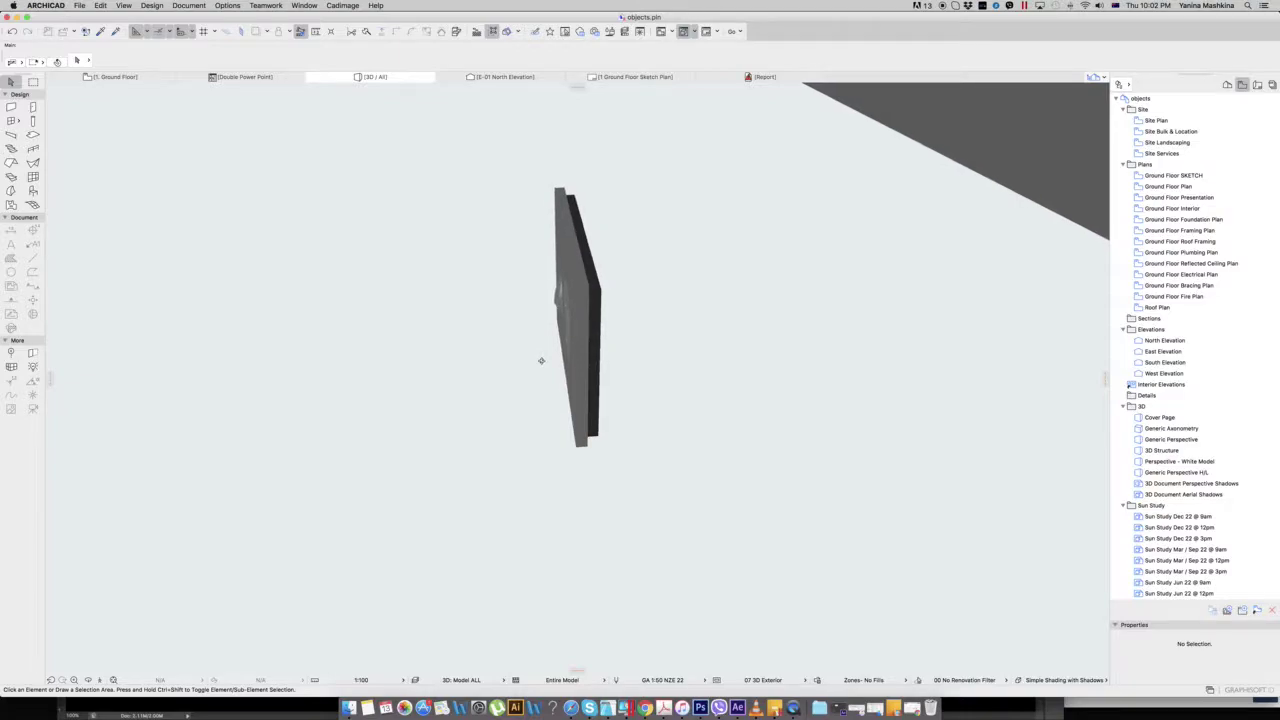
pyautogui.keyDown('shift'); pyautogui.hscroll(-2, 533, 380); pyautogui.keyUp('shift')
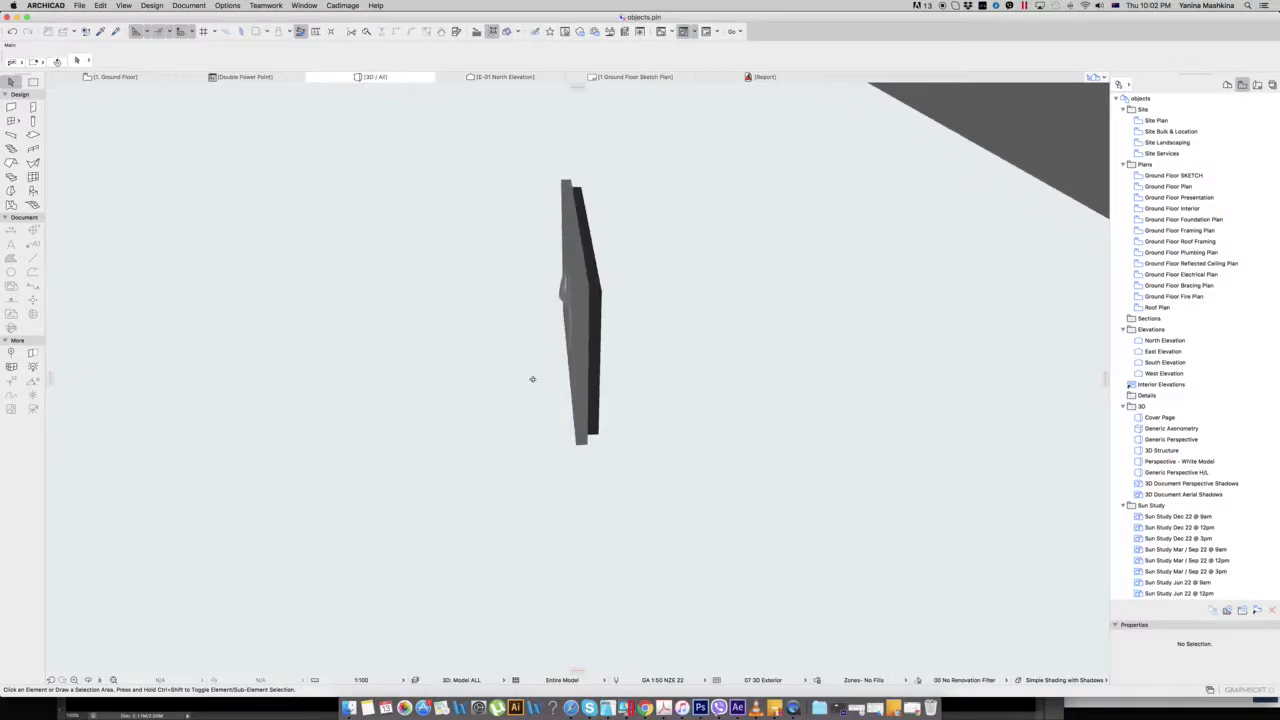
pyautogui.keyDown('shift'); pyautogui.hscroll(2, 532, 381); pyautogui.keyUp('shift')
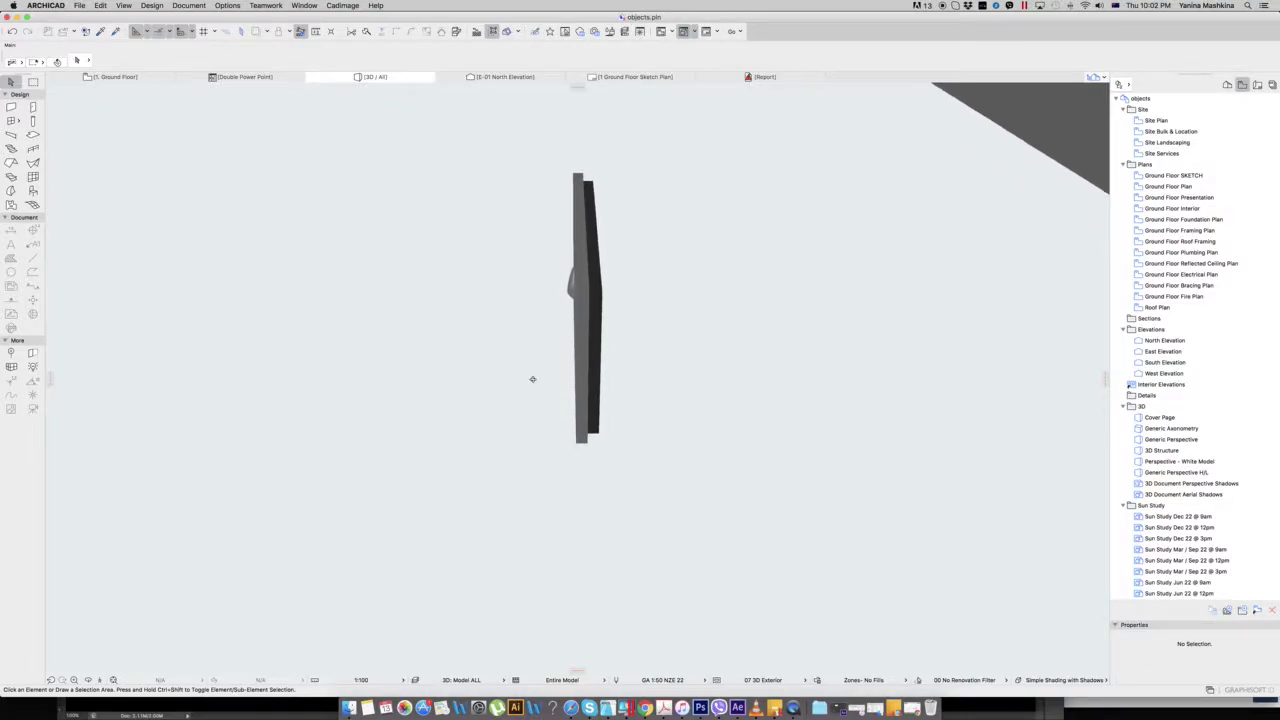
pyautogui.click(601, 296)
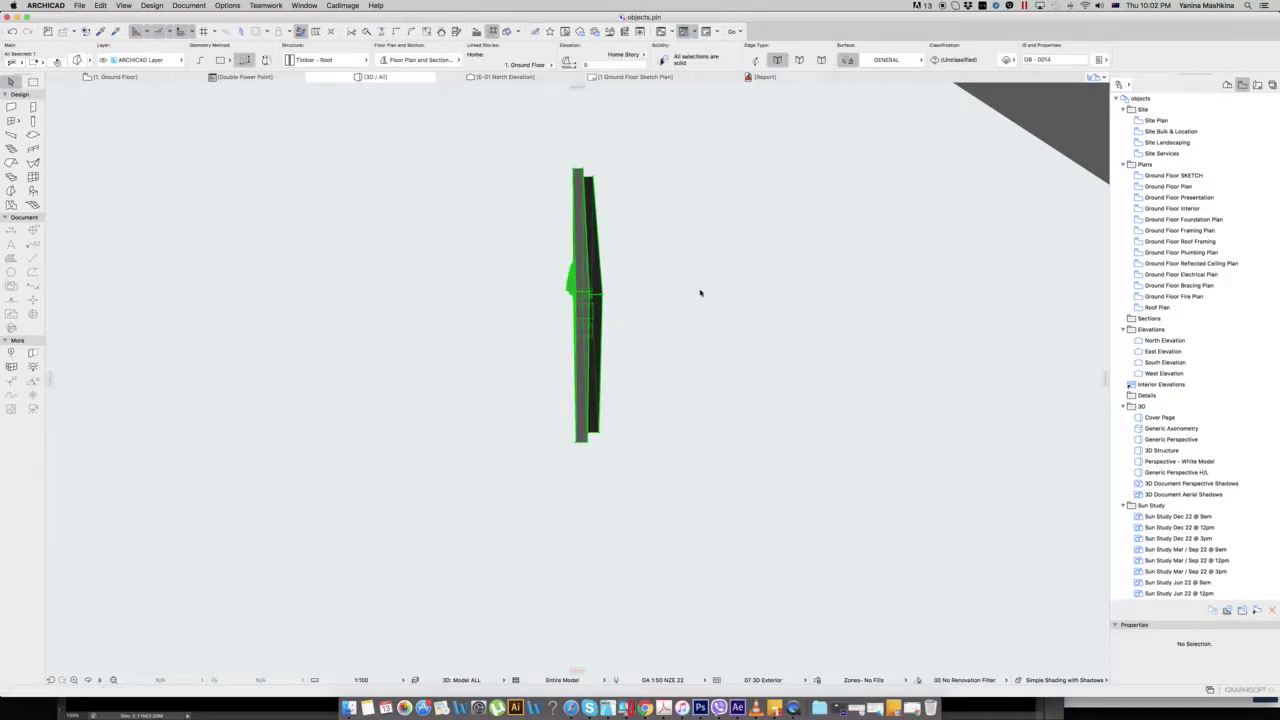
pyautogui.keyDown('shift'); pyautogui.moveTo(634, 299); pyautogui.dragTo(628, 299, button='middle'); pyautogui.keyUp('shift')
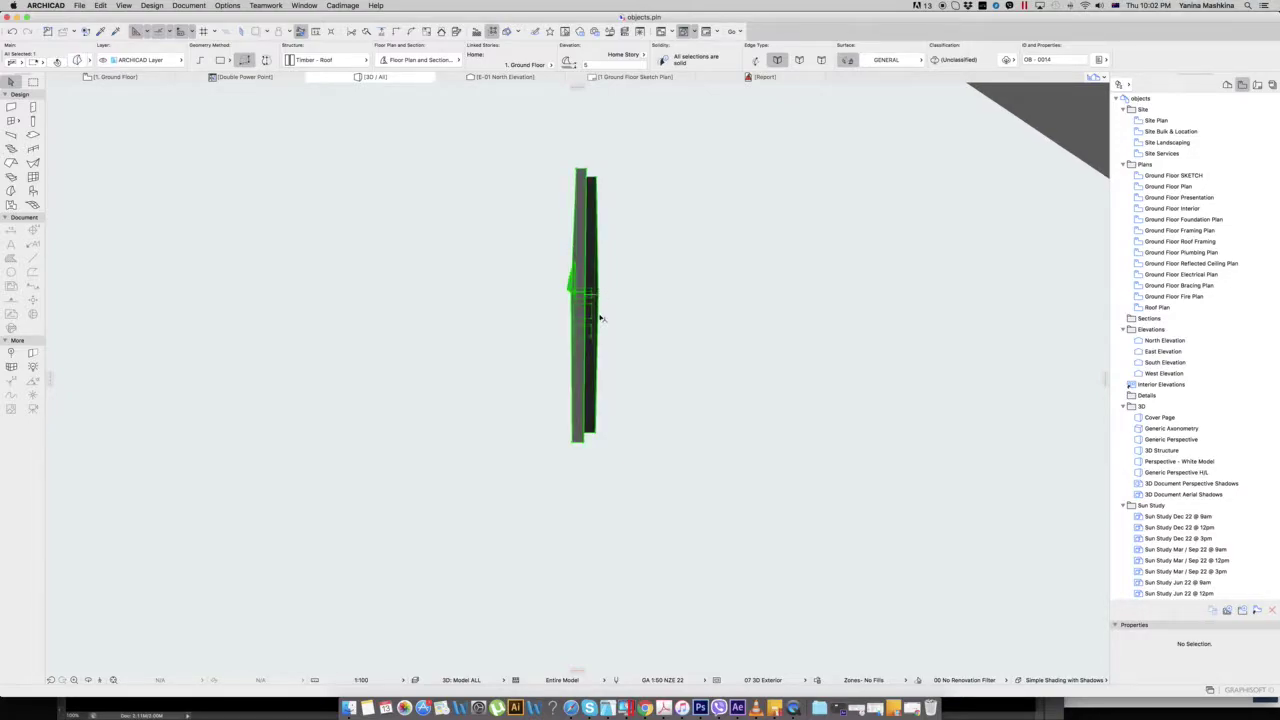
pyautogui.click(598, 332)
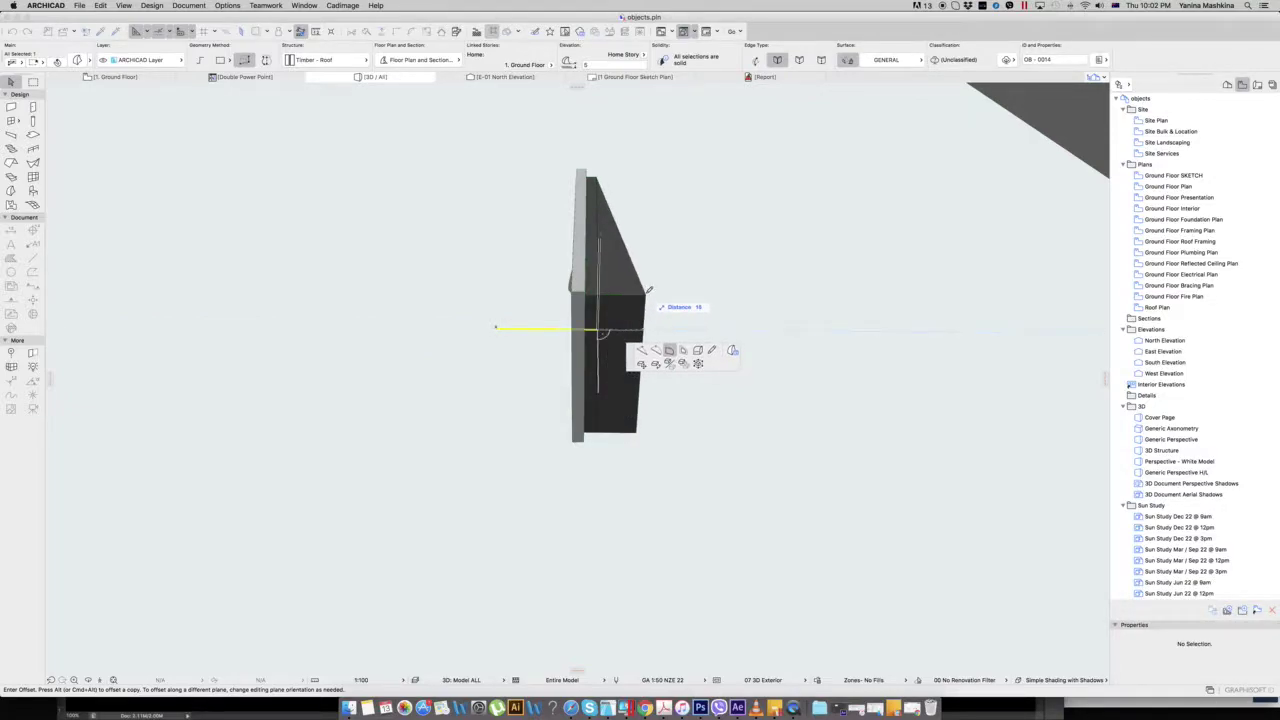
pyautogui.write('40')
pyautogui.press('Return')
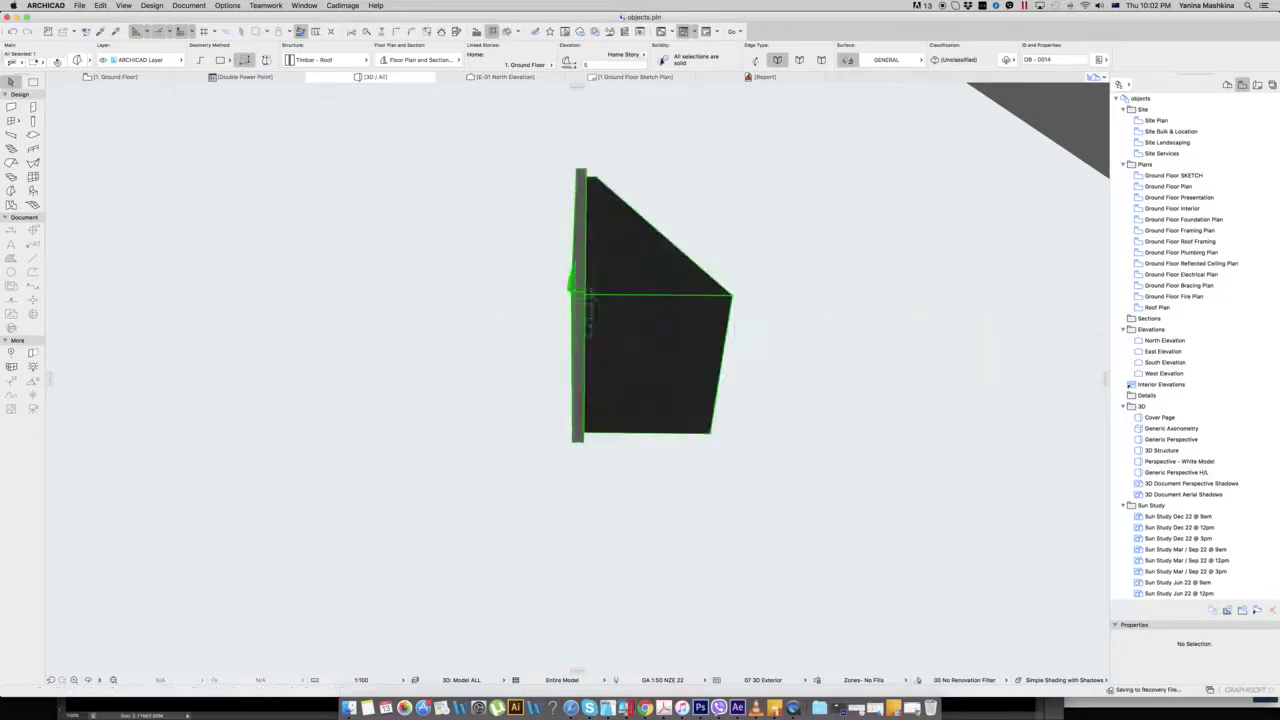
# Offset the opposite rear vertical edge of the socket's backing outward so the backing becomes a full rectangular box
pyautogui.keyDown('shift'); pyautogui.moveTo(720, 369); pyautogui.dragTo(335, 330, button='middle'); pyautogui.keyUp('shift')
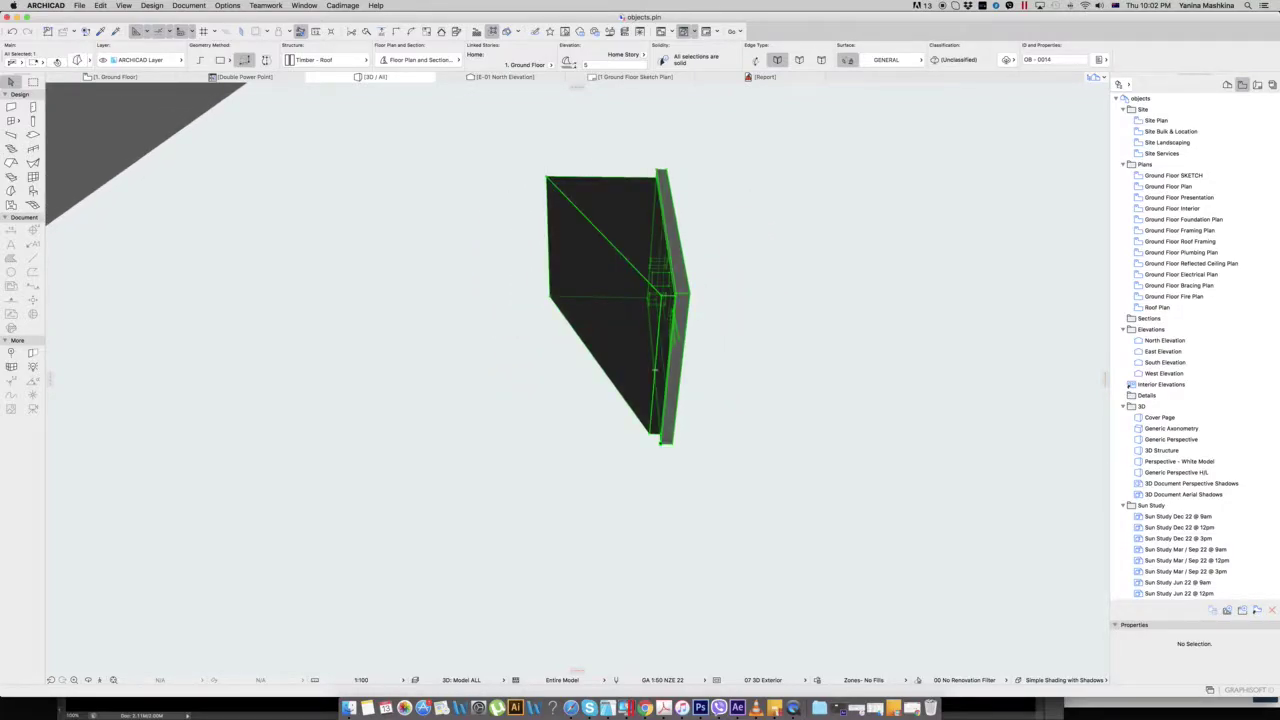
pyautogui.click(655, 365)
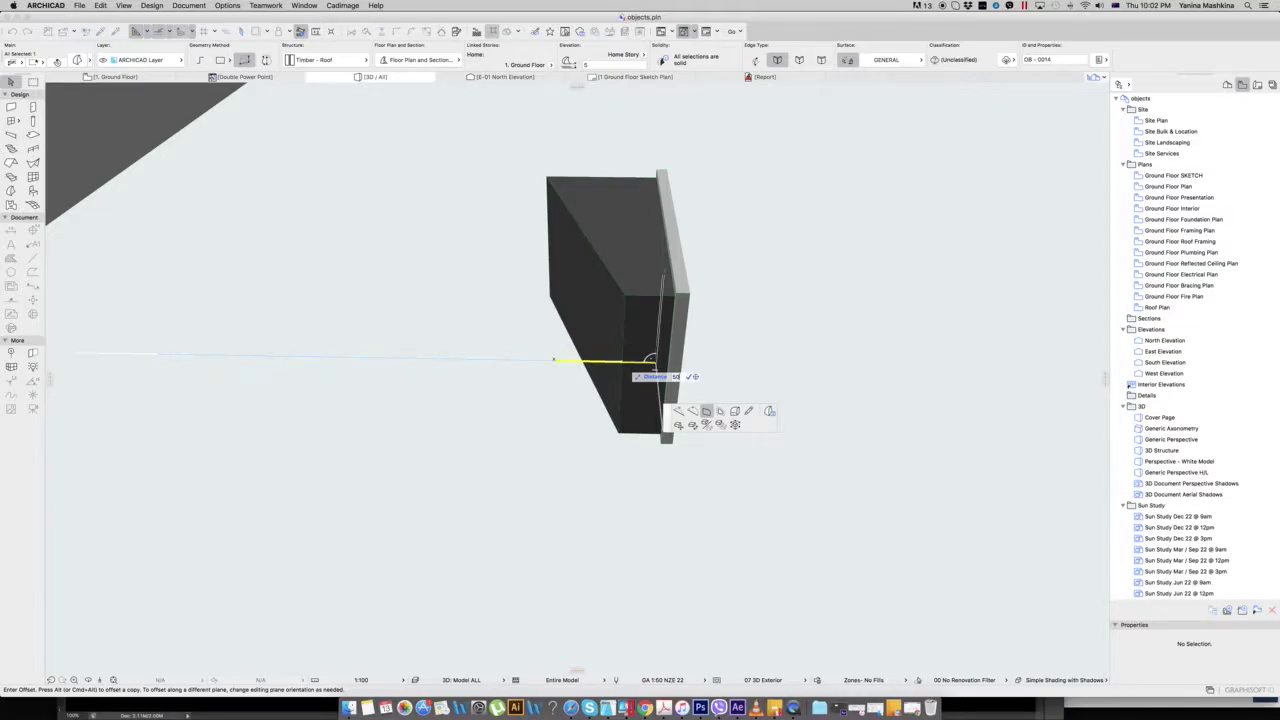
pyautogui.press('Return')
pyautogui.press('Escape')
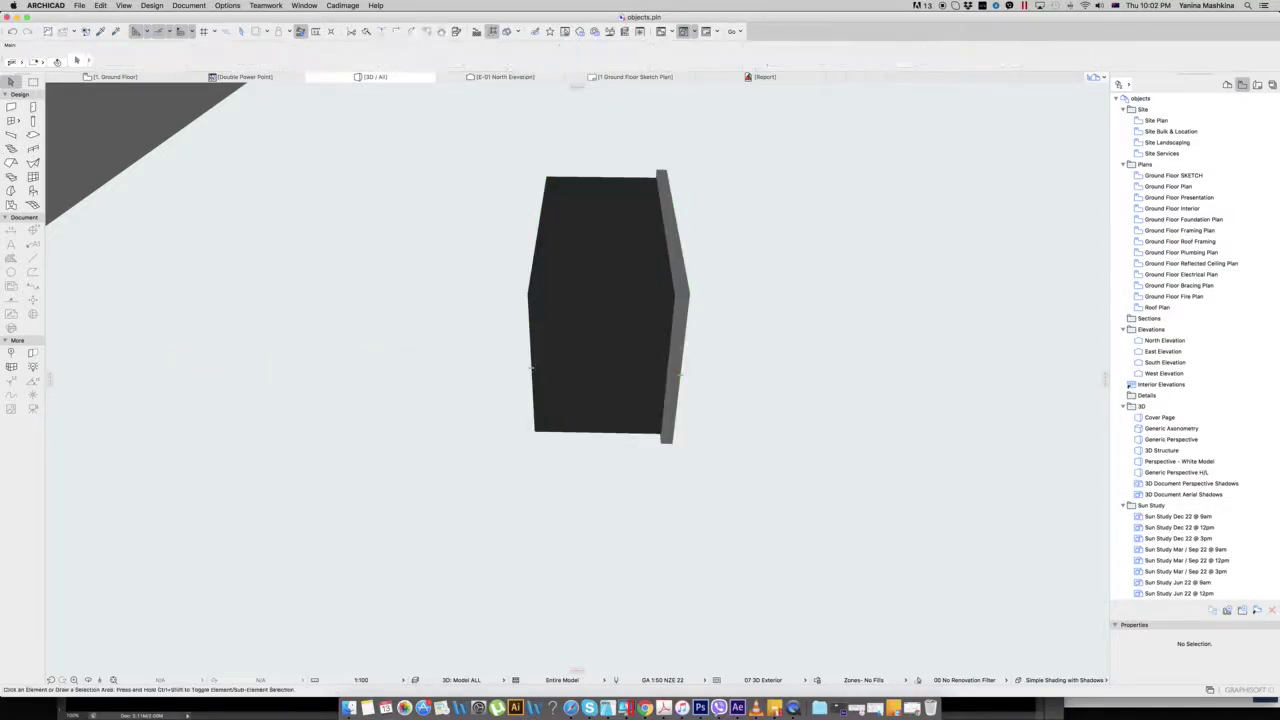
# Select the deepened socket morph and assign it to the layer Des: Fittings Electrical
pyautogui.keyDown('shift'); pyautogui.moveTo(640, 400); pyautogui.dragTo(340, 385, button='middle'); pyautogui.keyUp('shift')
pyautogui.keyDown('shift'); pyautogui.moveTo(726, 417); pyautogui.dragTo(704, 460, button='middle'); pyautogui.keyUp('shift')
pyautogui.keyDown('shift'); pyautogui.moveTo(573, 387); pyautogui.dragTo(470, 330, button='middle'); pyautogui.keyUp('shift')
pyautogui.moveTo(906, 222); pyautogui.dragTo(522, 573)
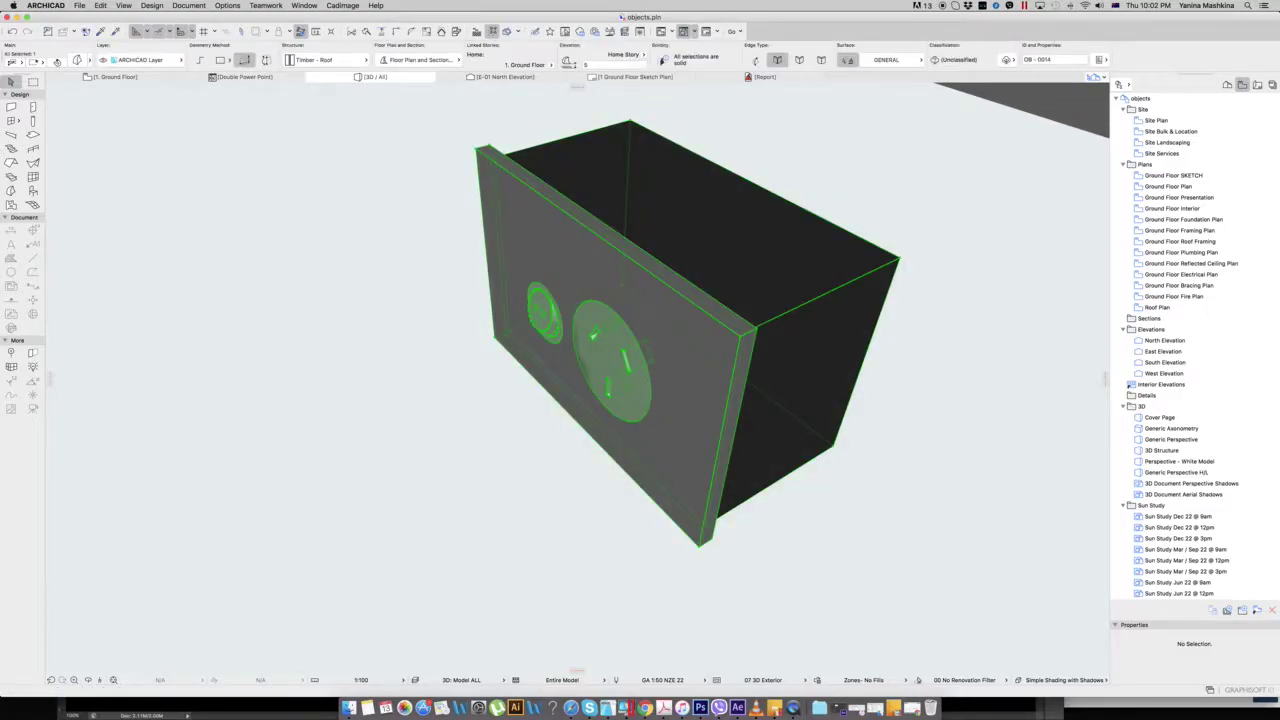
pyautogui.click(140, 60)
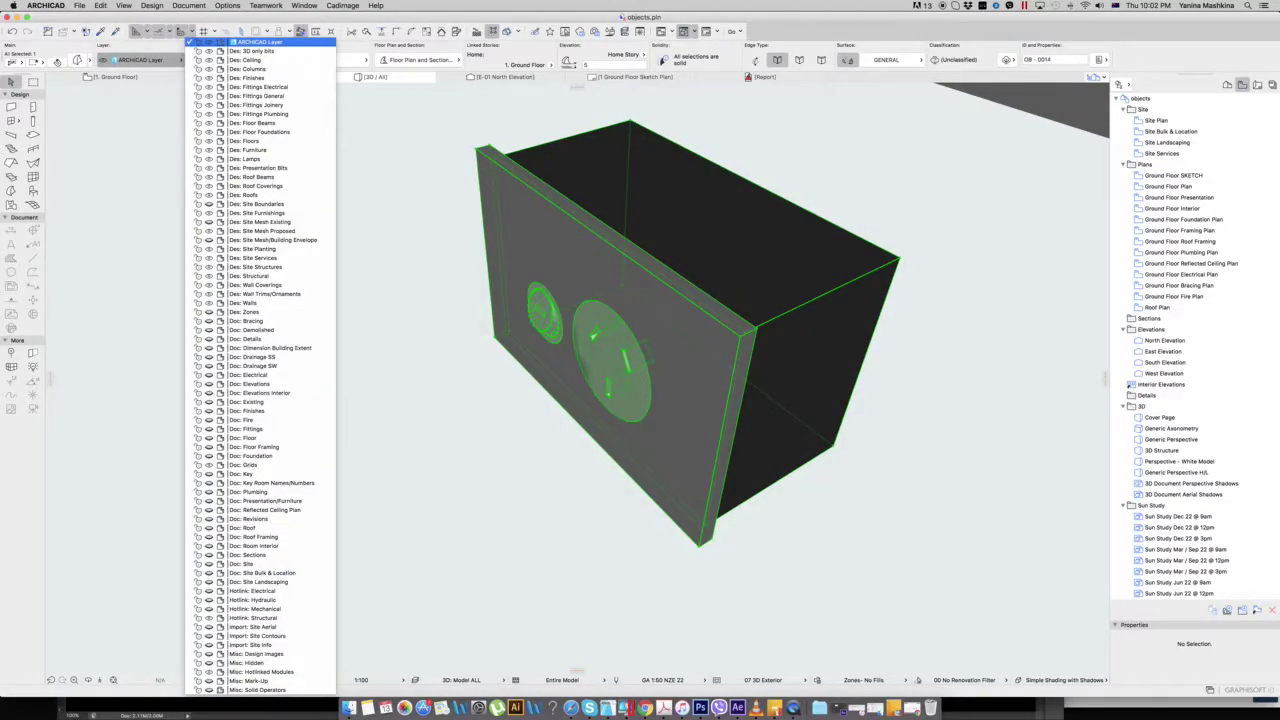
pyautogui.write('ele')
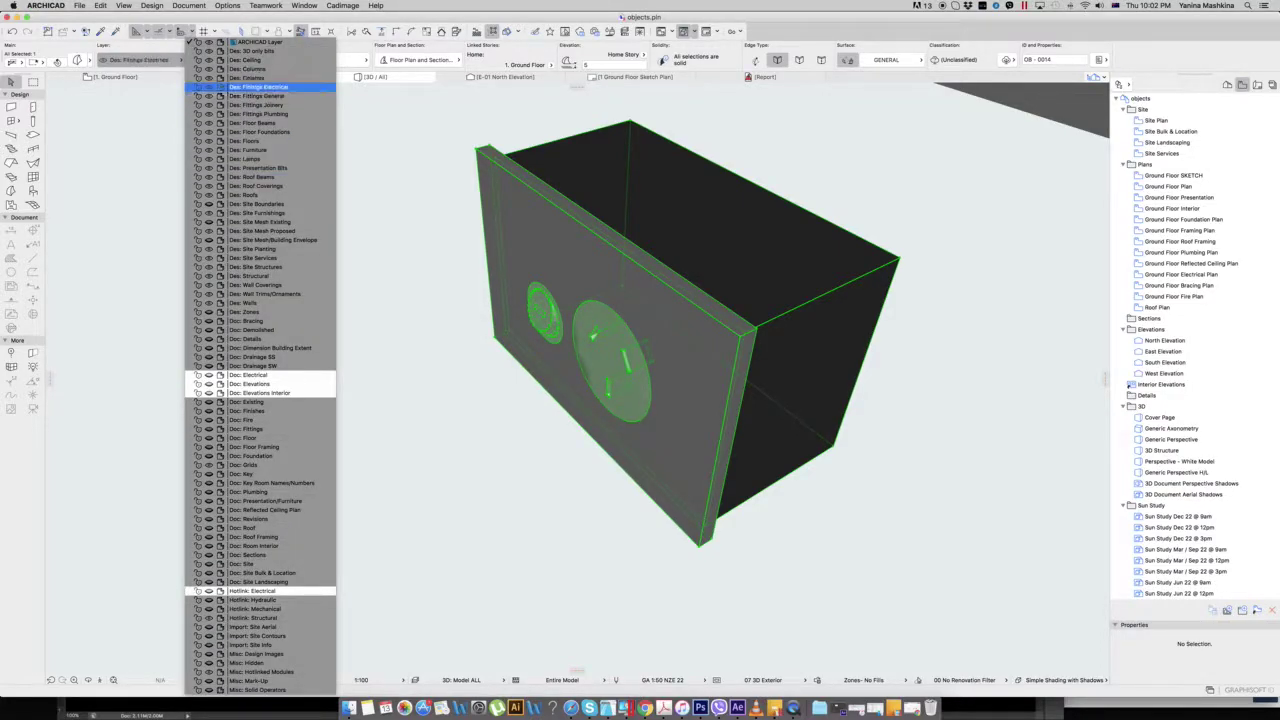
pyautogui.click(258, 86)
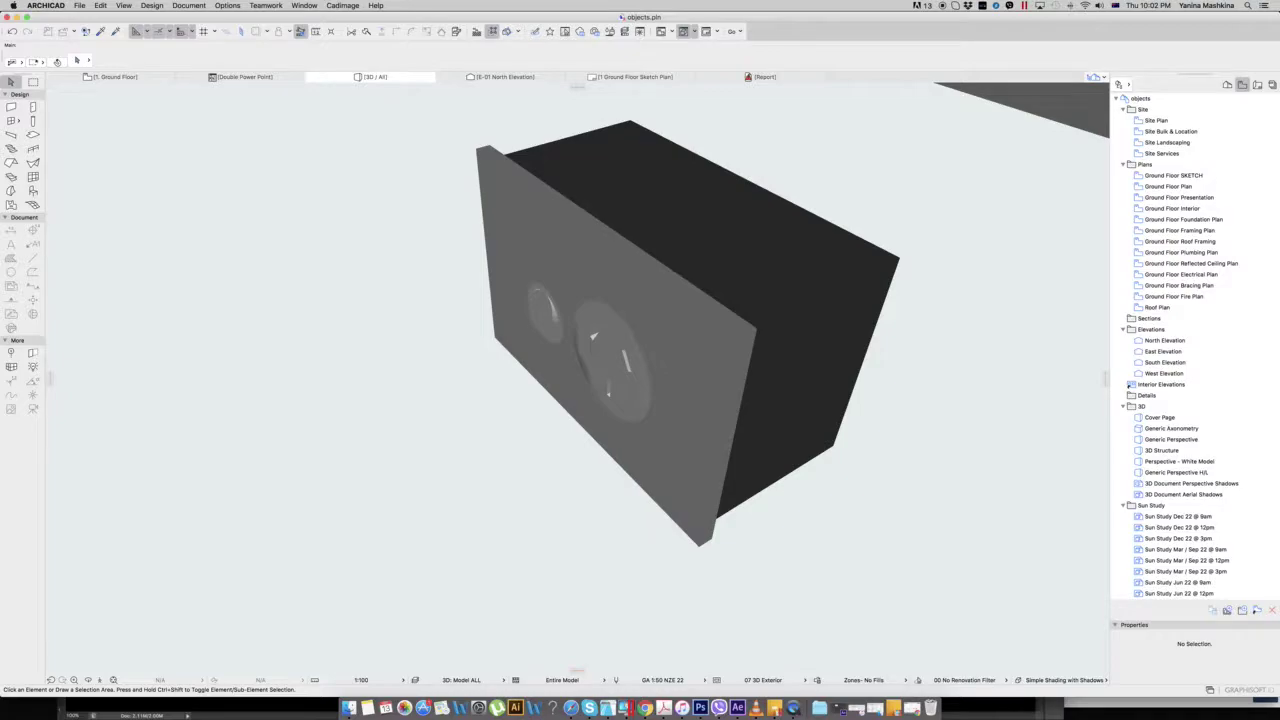
# Save the selected socket morph as an object named 2 in the embedded library's Electrical Items folder, accepting its basic settings
pyautogui.moveTo(640, 360); pyautogui.dragTo(508, 386, button='middle')
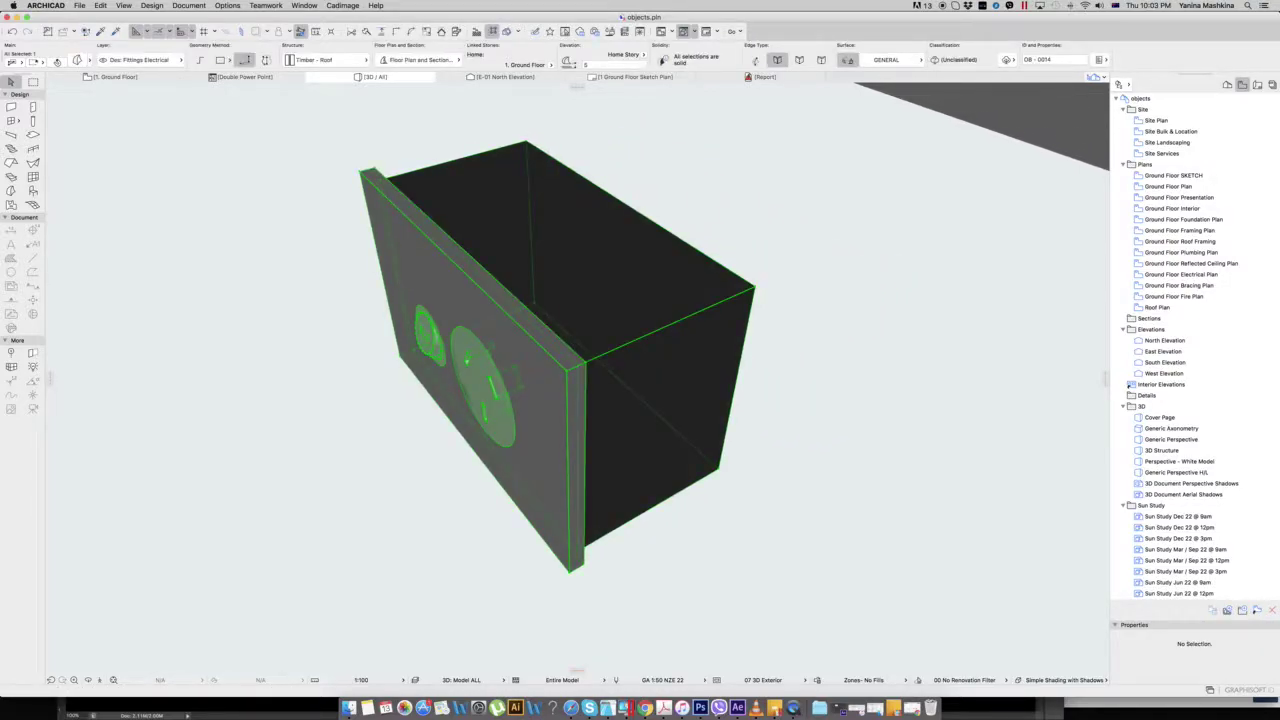
pyautogui.click(79, 5)
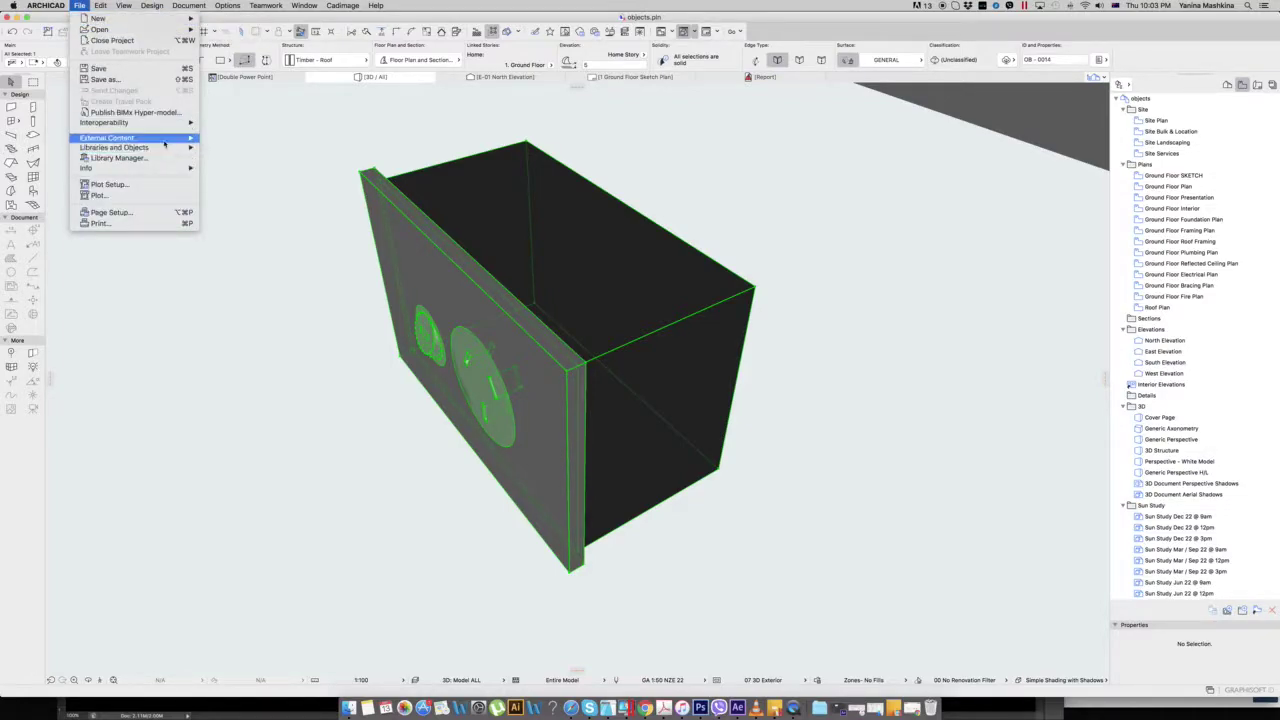
pyautogui.moveTo(166, 150)
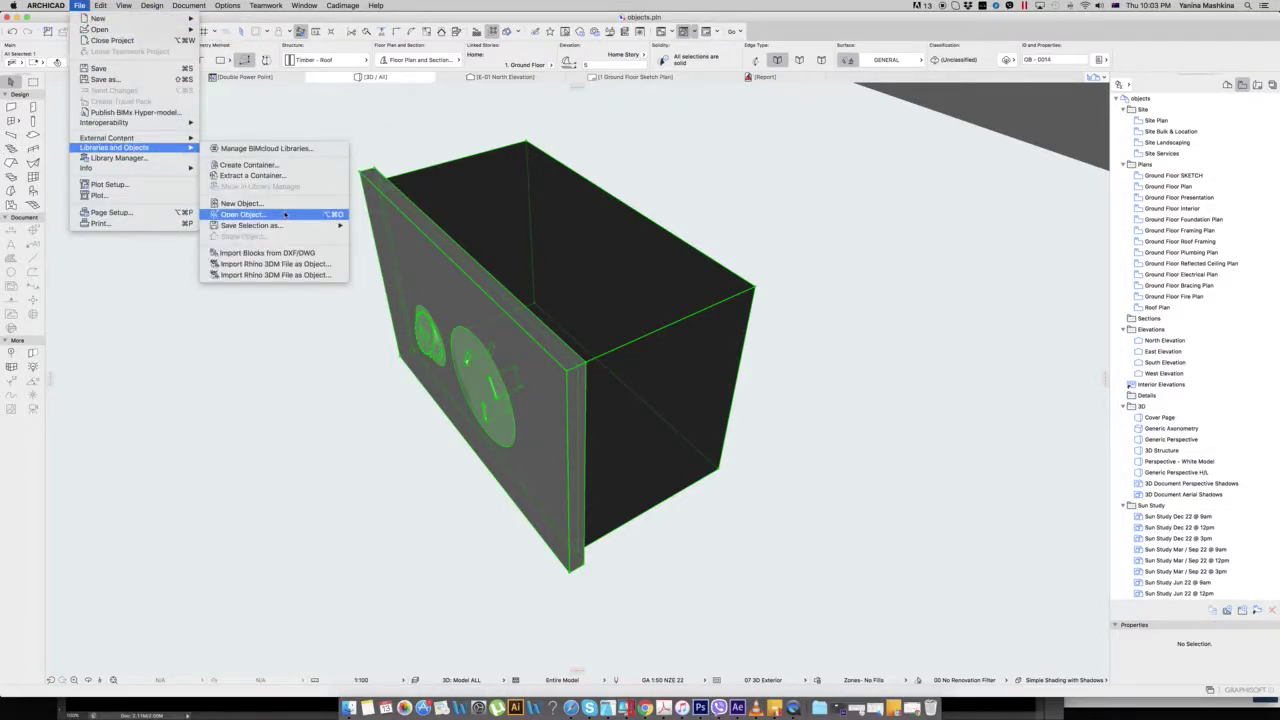
pyautogui.moveTo(291, 228)
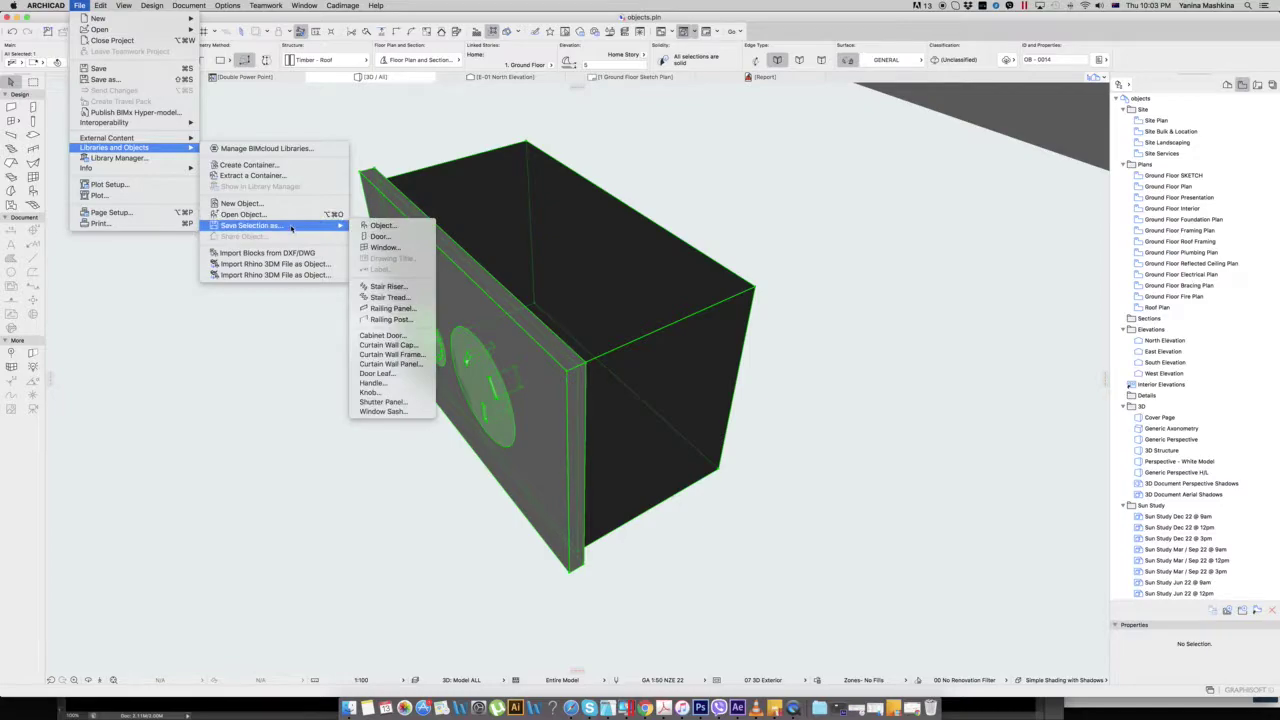
pyautogui.click(393, 228)
pyautogui.click(712, 288)
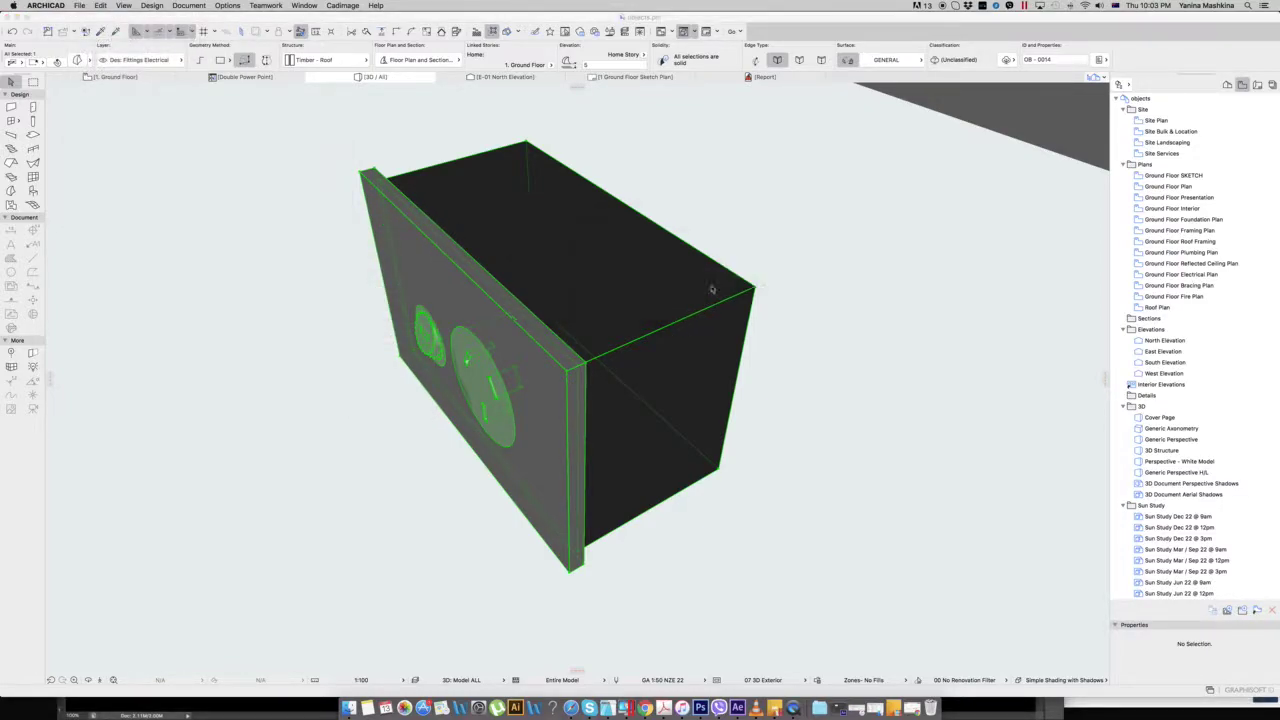
pyautogui.doubleClick(274, 296)
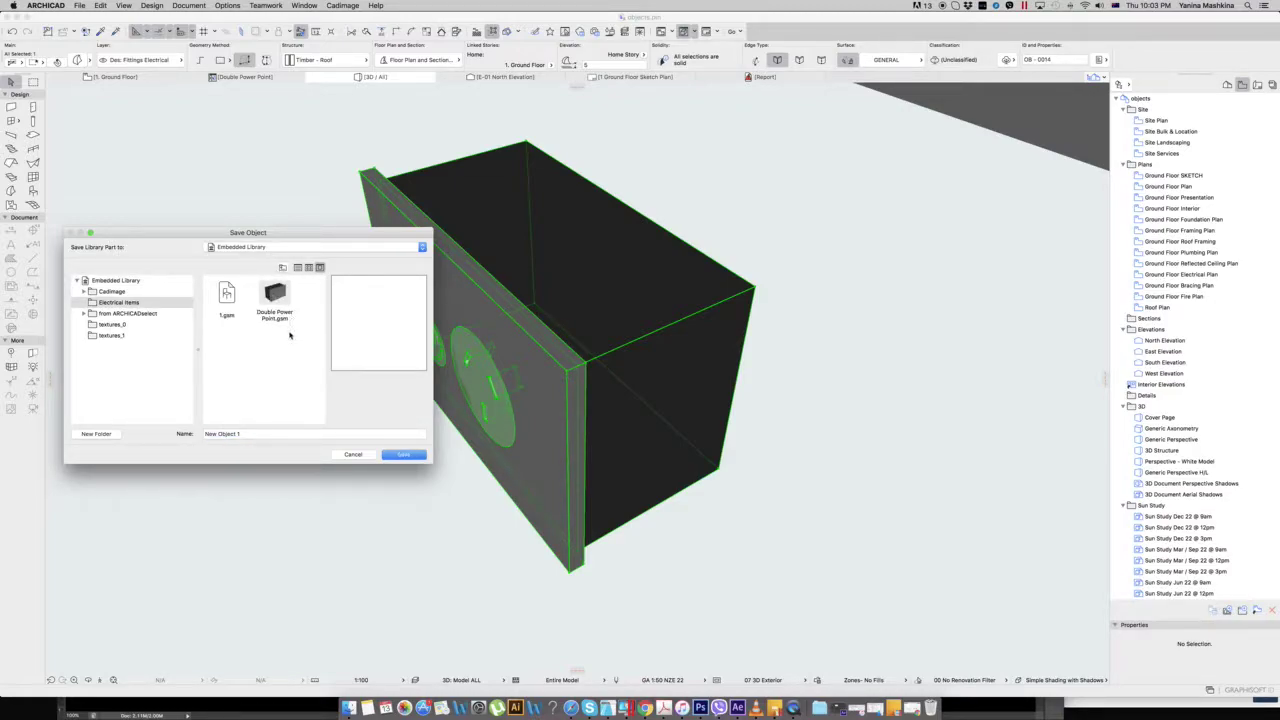
pyautogui.tripleClick(267, 434)
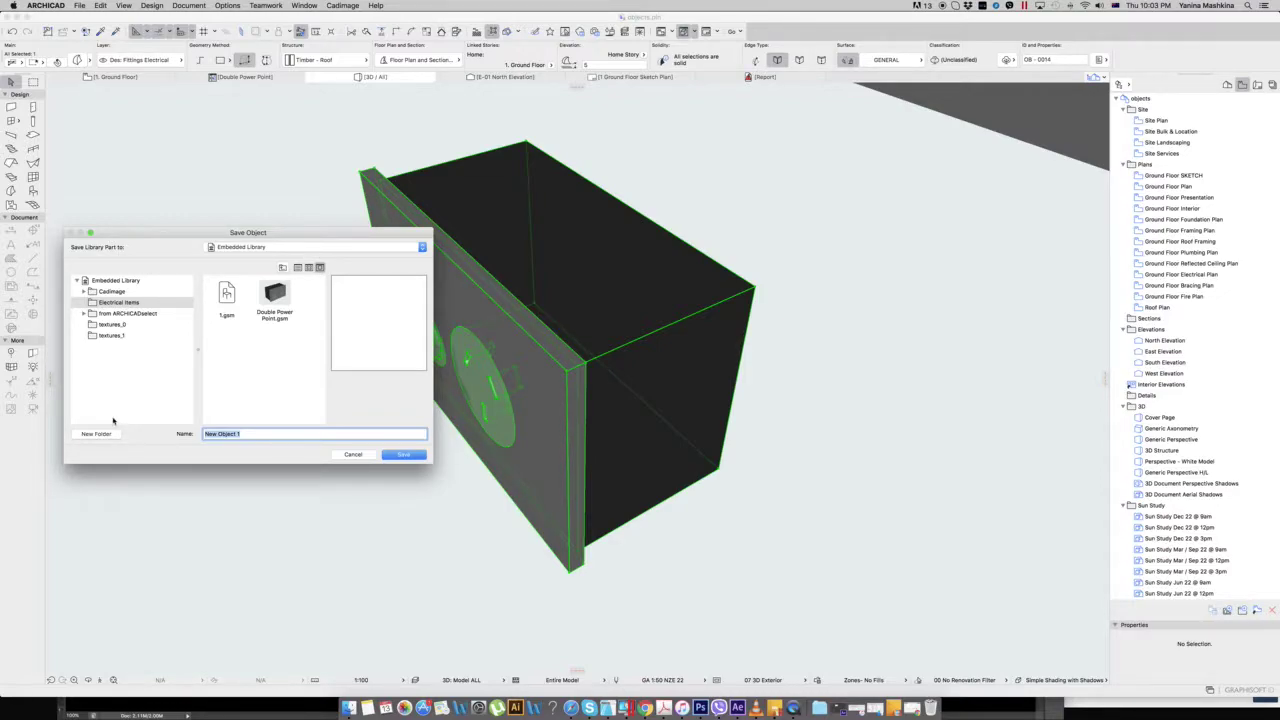
pyautogui.write('2')
pyautogui.press('Return')
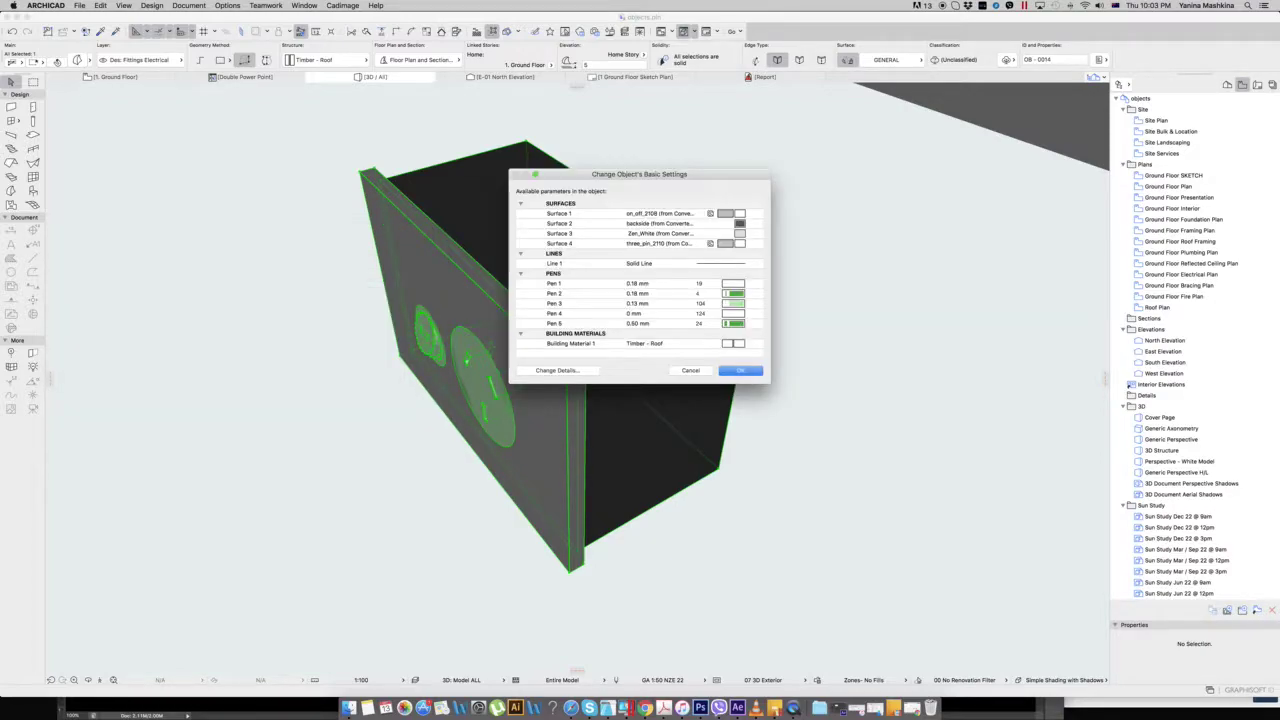
pyautogui.press('Return')
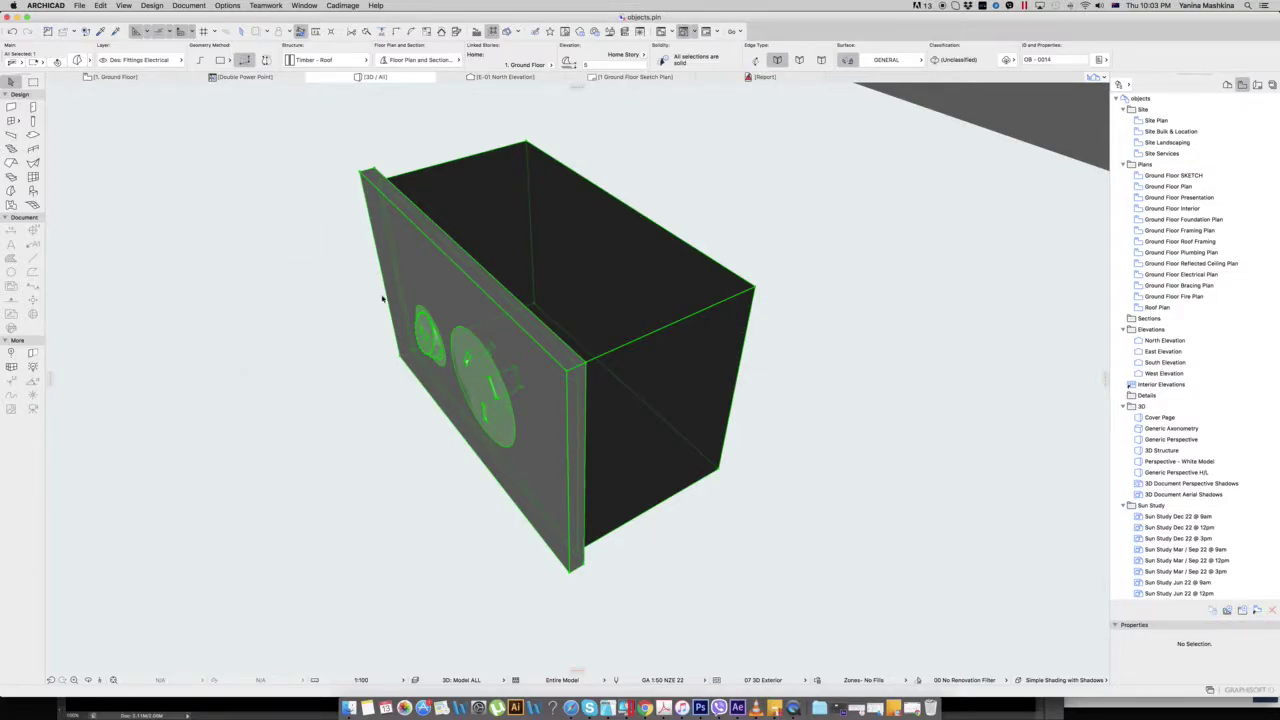
# Place object 2 on the ground floor plan with its default settings, between the wall and the source morph
pyautogui.click(149, 78)
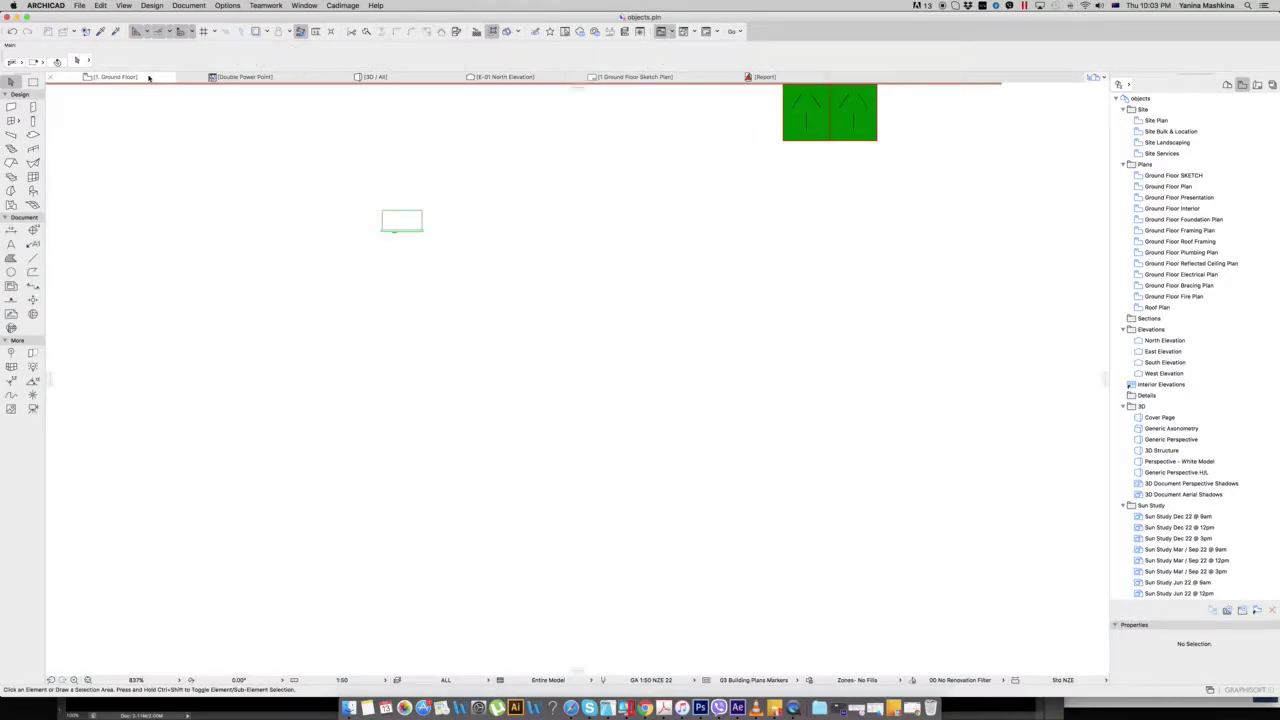
pyautogui.scroll(3, 470, 296)
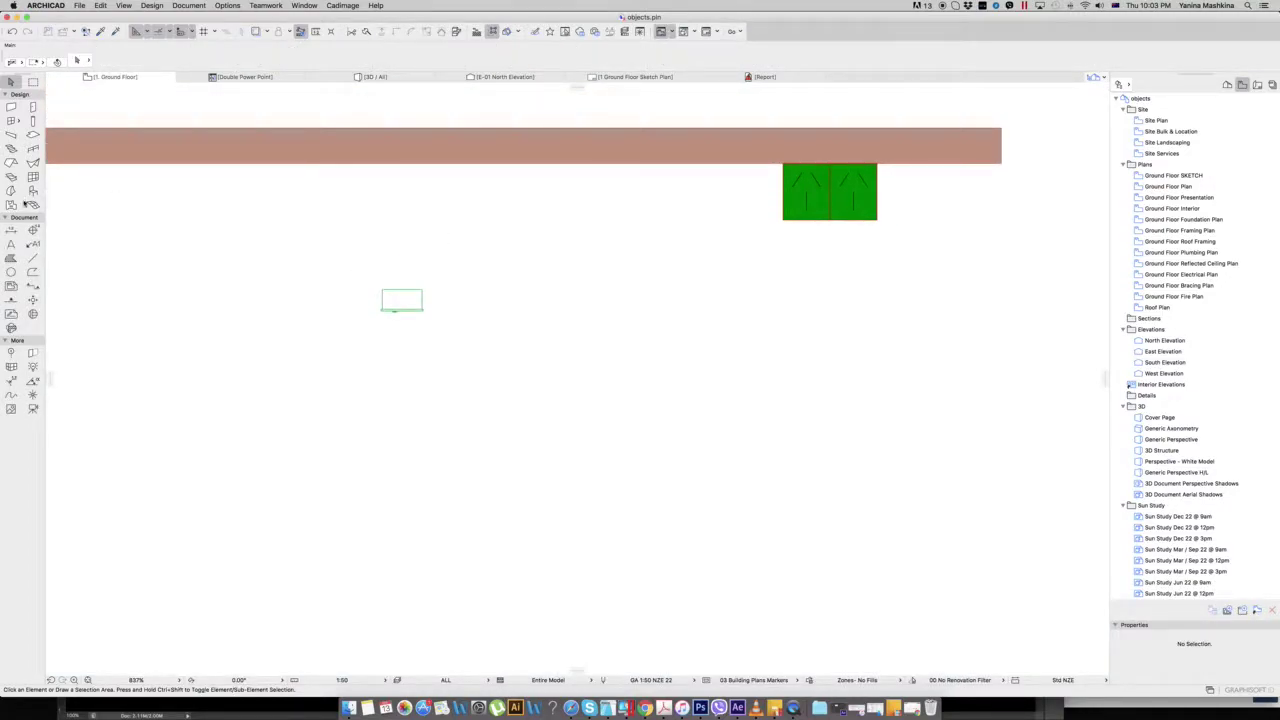
pyautogui.doubleClick(33, 190)
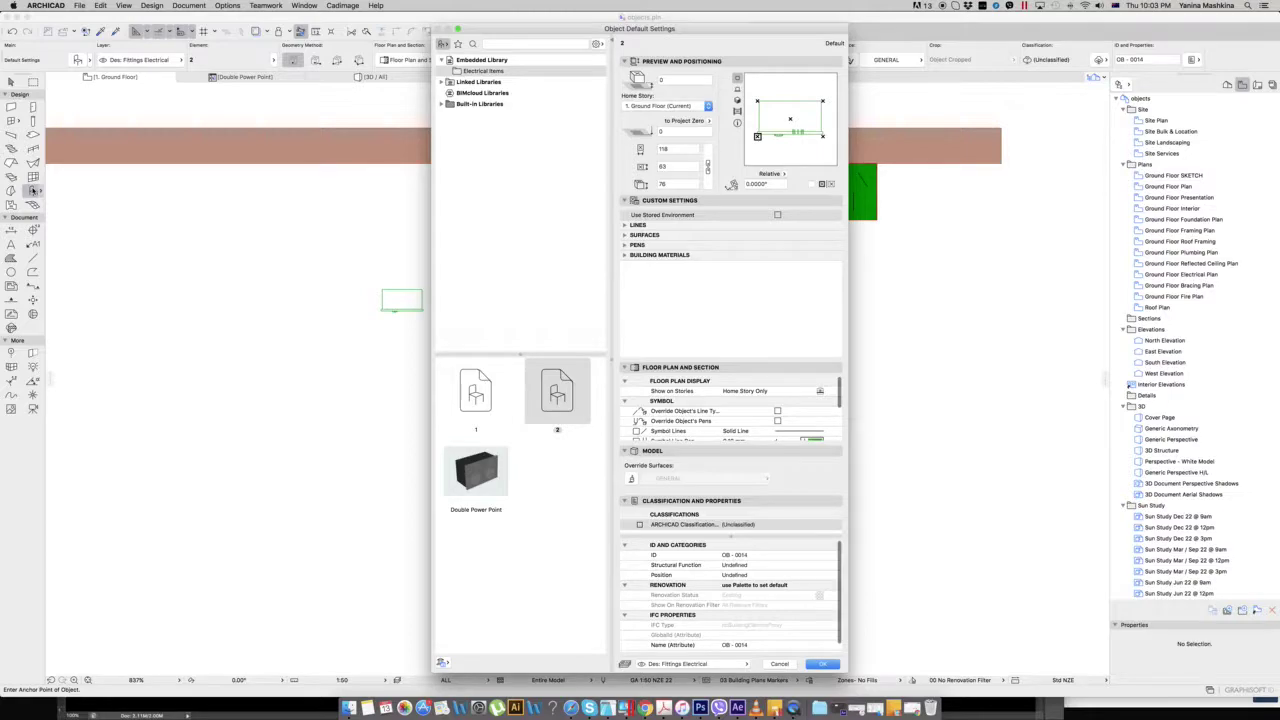
pyautogui.click(822, 664)
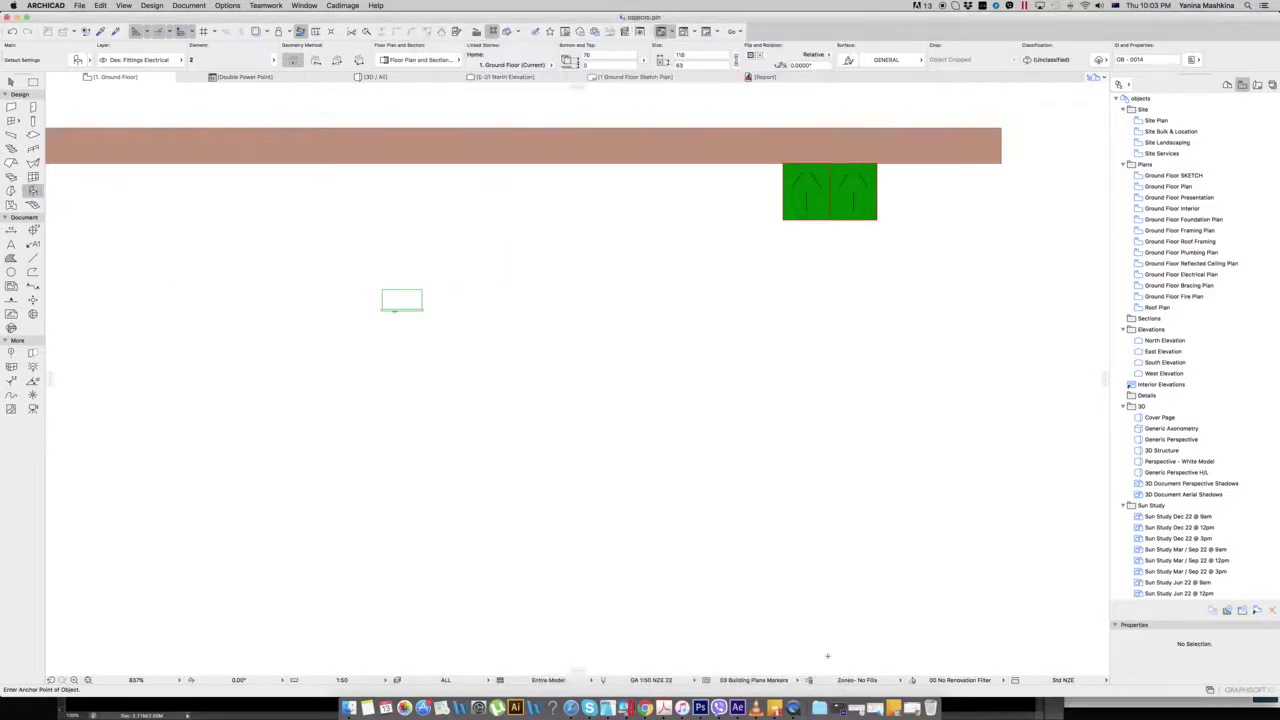
pyautogui.click(556, 233)
pyautogui.press('Escape')
# Move the placed object 2 straight down on the floor plan, farther away from the wall
pyautogui.click(424, 289)
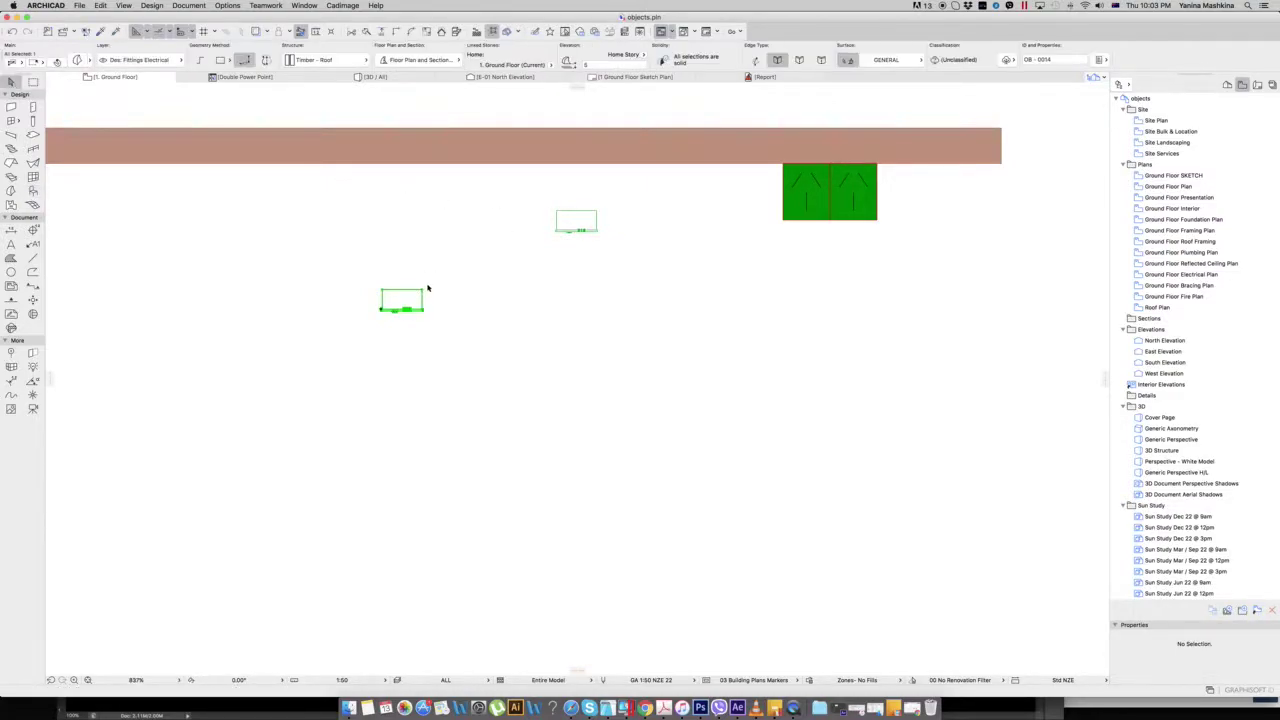
pyautogui.moveTo(609, 205); pyautogui.dragTo(537, 272)
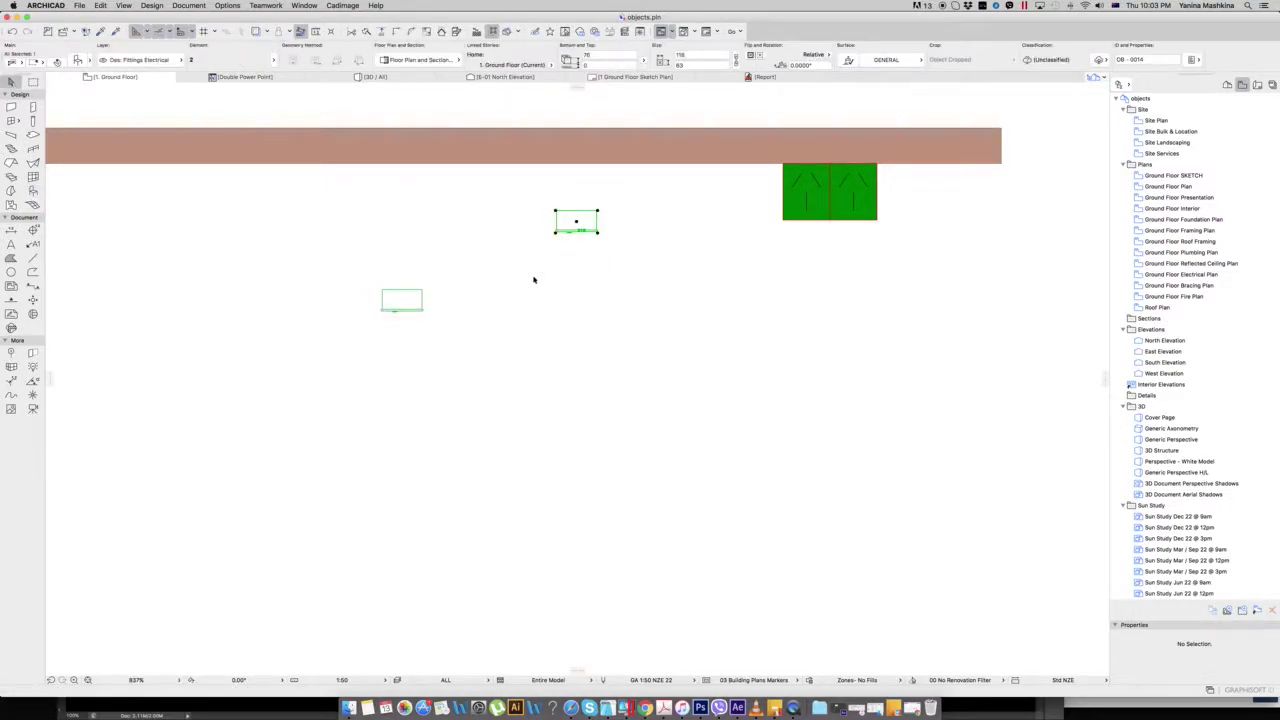
pyautogui.scroll(2, 534, 280)
pyautogui.press('Escape')
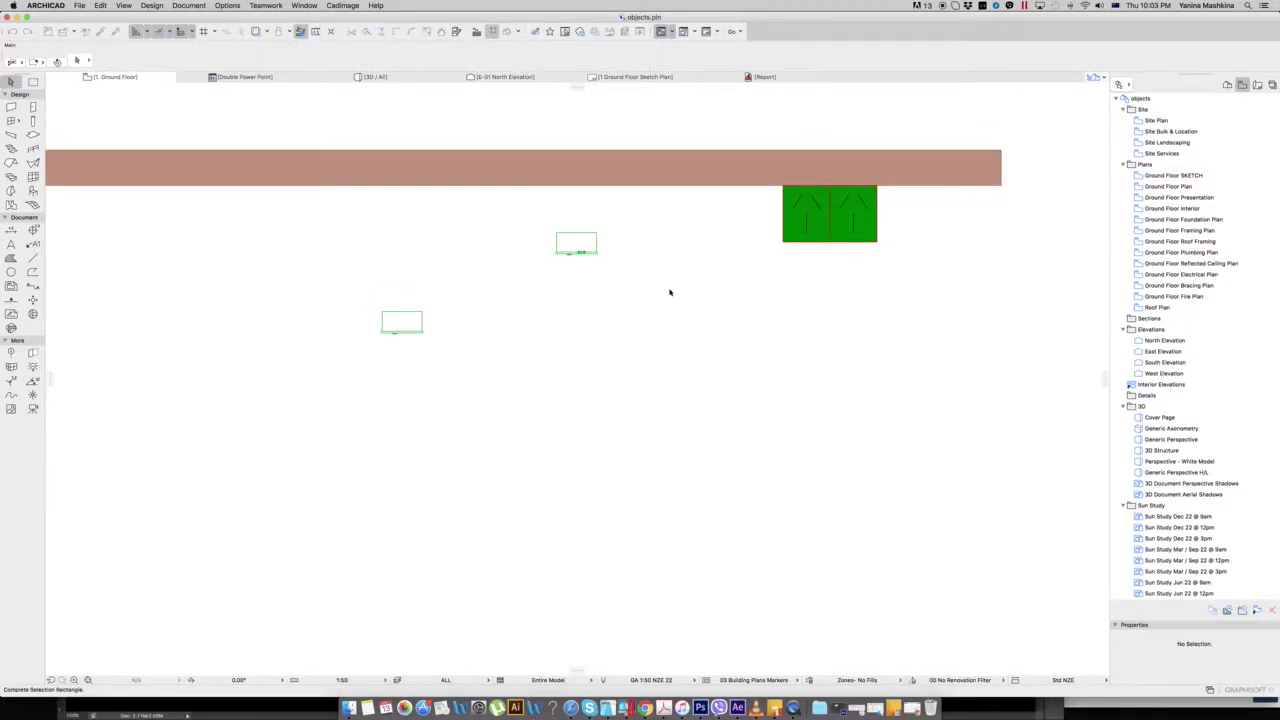
pyautogui.click(594, 251)
pyautogui.click(597, 253)
pyautogui.click(600, 295)
# Compare the placed socket object with the source morph in the 3D view and return to the ground floor plan
pyautogui.click(403, 77)
pyautogui.scroll(-5, 586, 347)
pyautogui.keyDown('shift'); pyautogui.moveTo(586, 347); pyautogui.dragTo(594, 346, button='middle'); pyautogui.keyUp('shift')
pyautogui.scroll(-7, 590, 343)
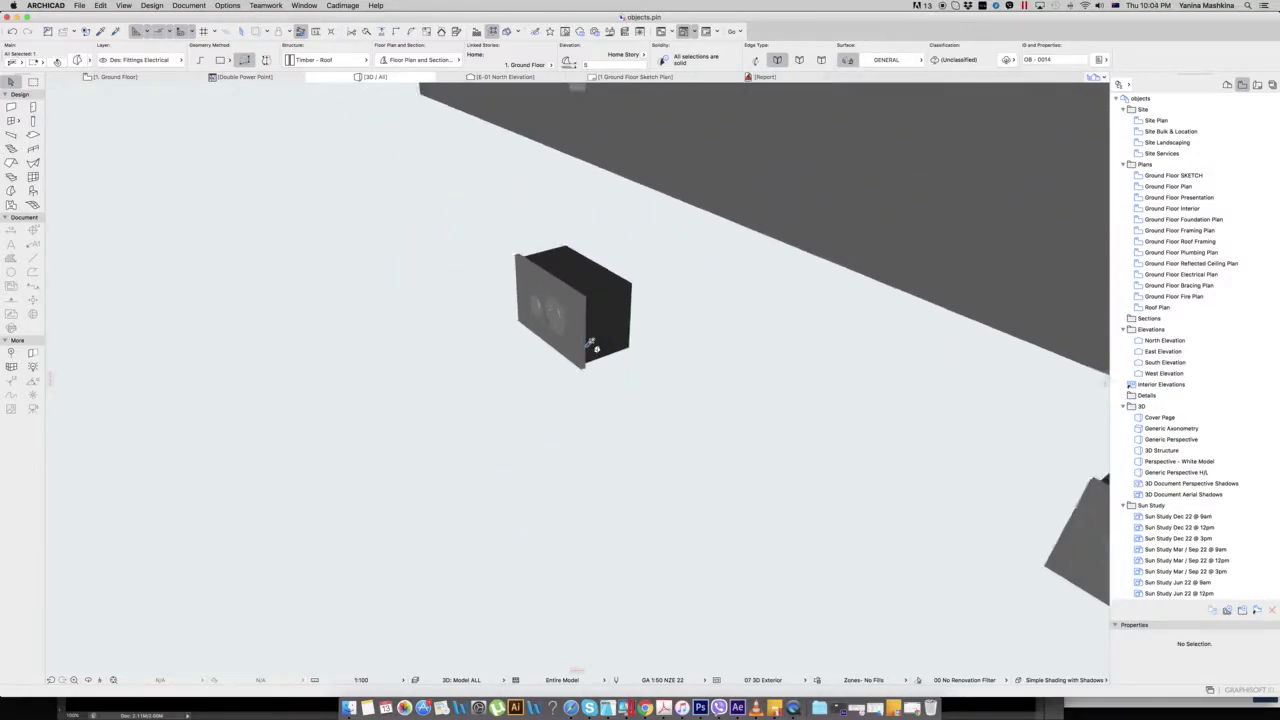
pyautogui.click(838, 457)
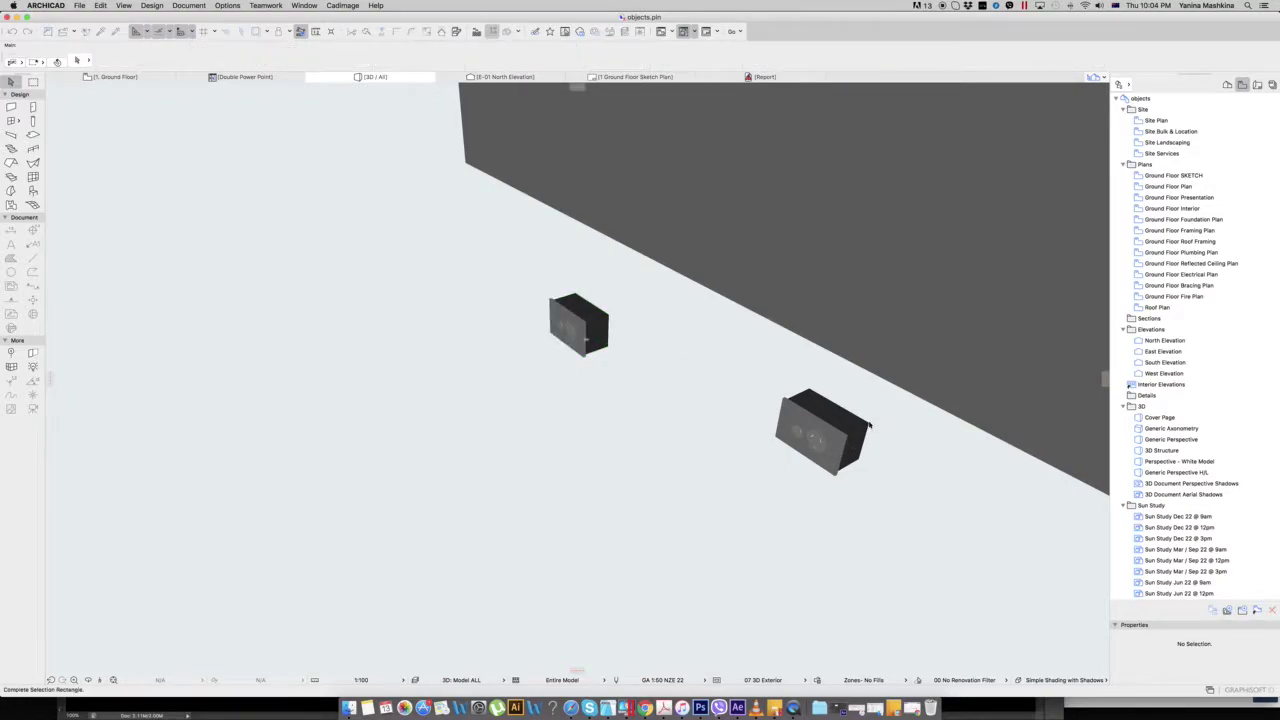
pyautogui.scroll(5, 866, 465)
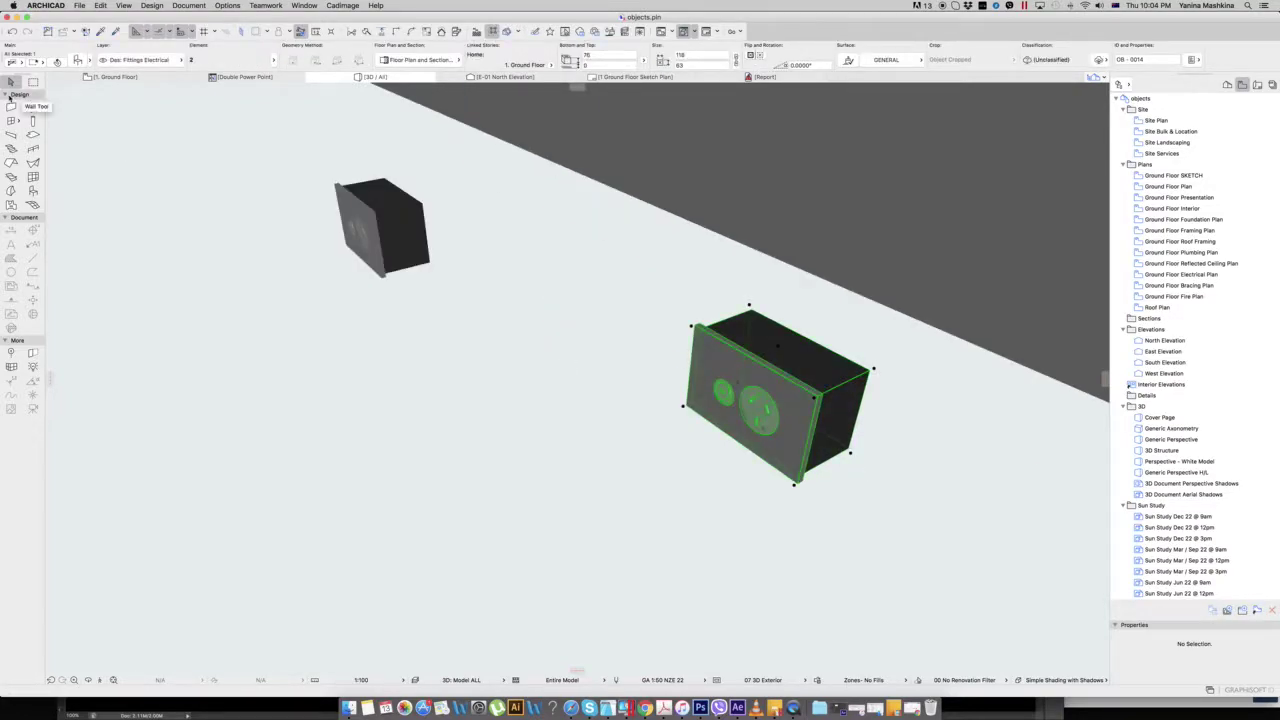
pyautogui.click(104, 78)
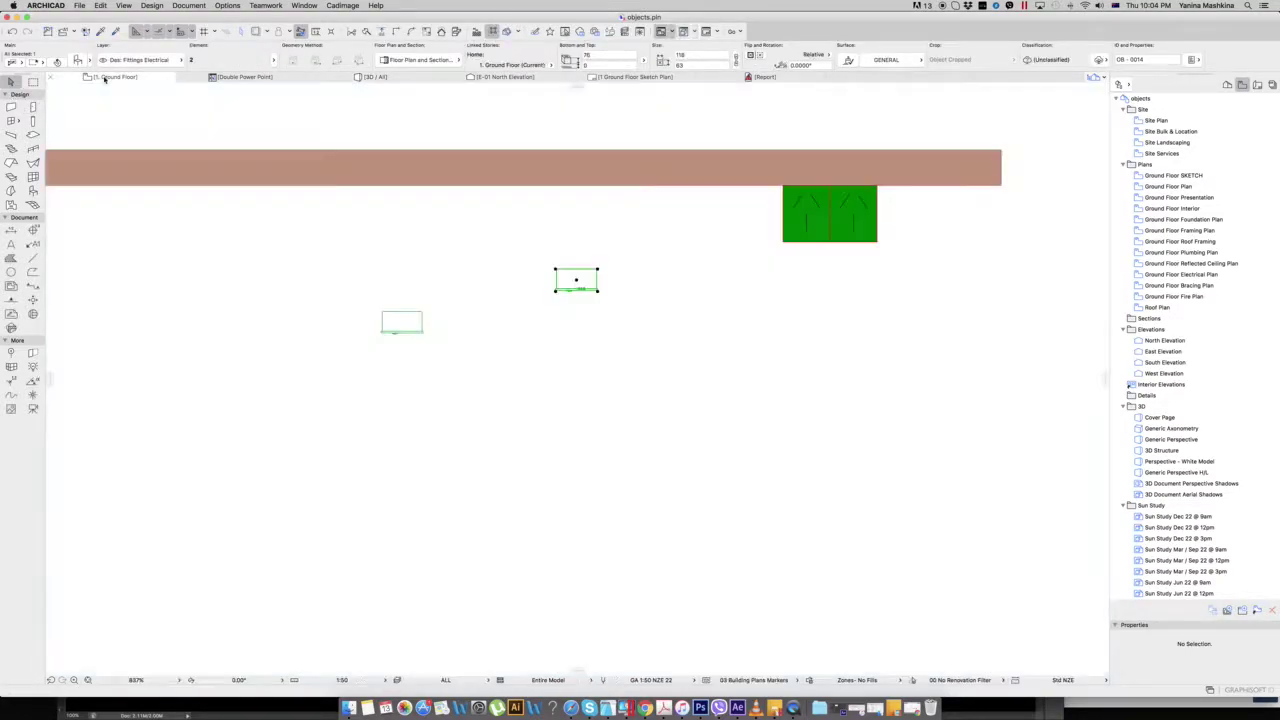
pyautogui.click(570, 332)
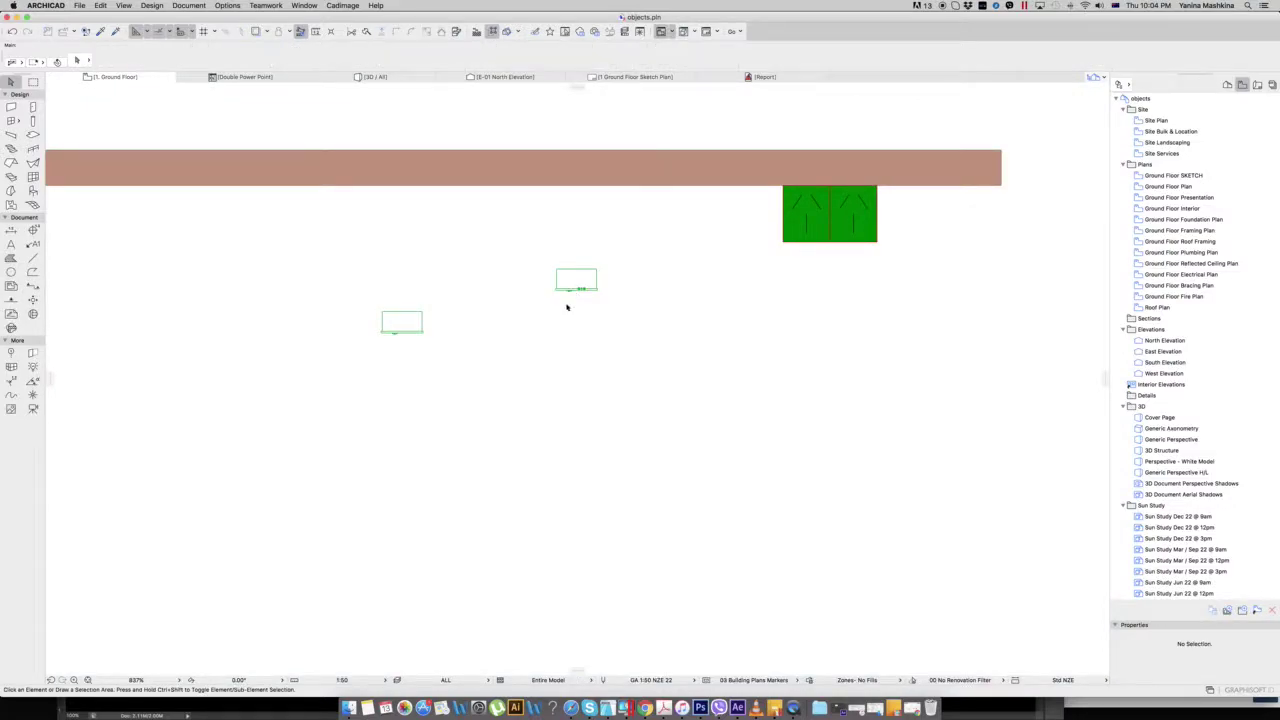
# Copy the green Single Power Point symbol from the Electrical Legend on the ground floor plan
pyautogui.scroll(-8, 559, 340)
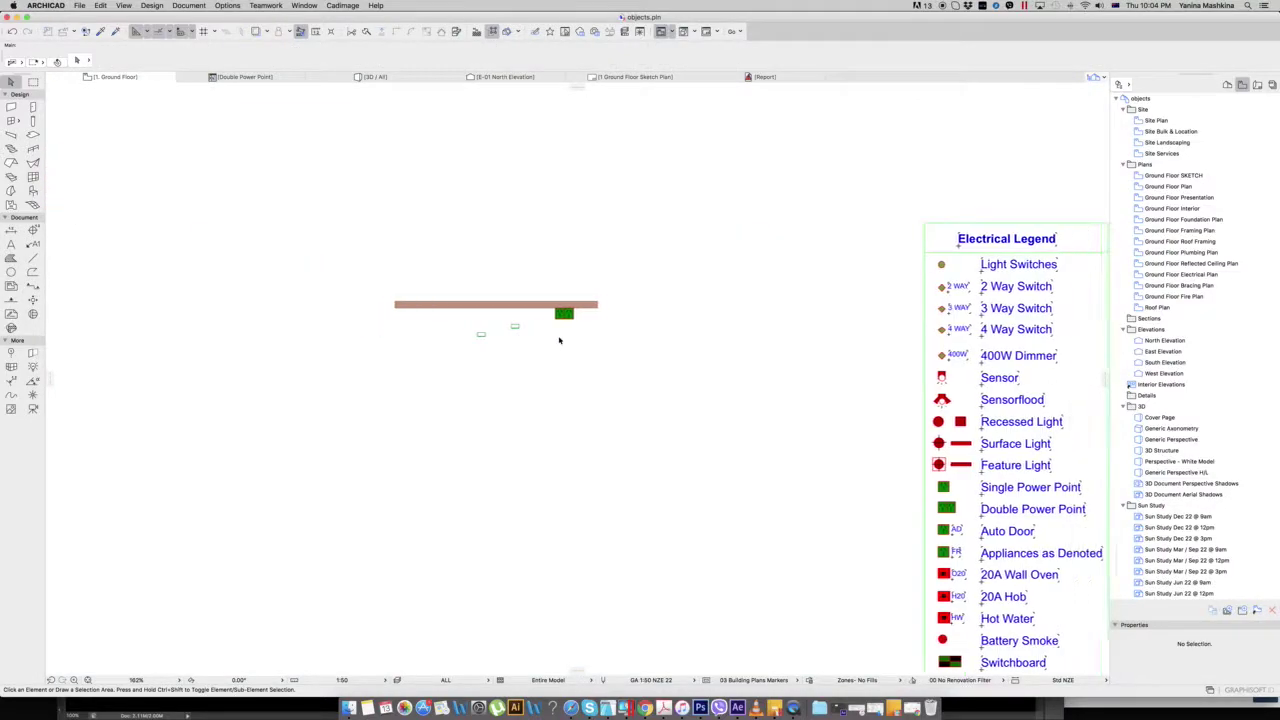
pyautogui.scroll(-2, 966, 477)
pyautogui.scroll(-1, 963, 475)
pyautogui.scroll(1, 963, 476)
pyautogui.scroll(6, 964, 476)
pyautogui.scroll(4, 914, 437)
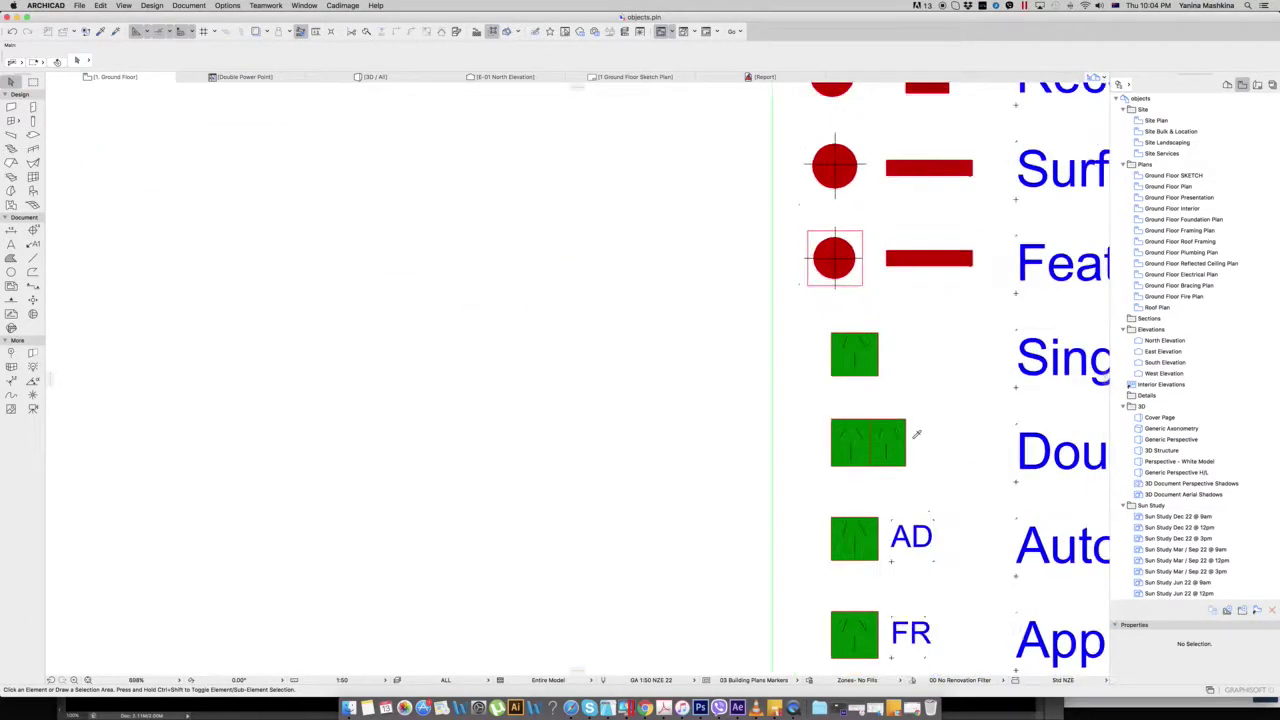
pyautogui.click(866, 236)
pyautogui.click(721, 362)
pyautogui.press('super+c')
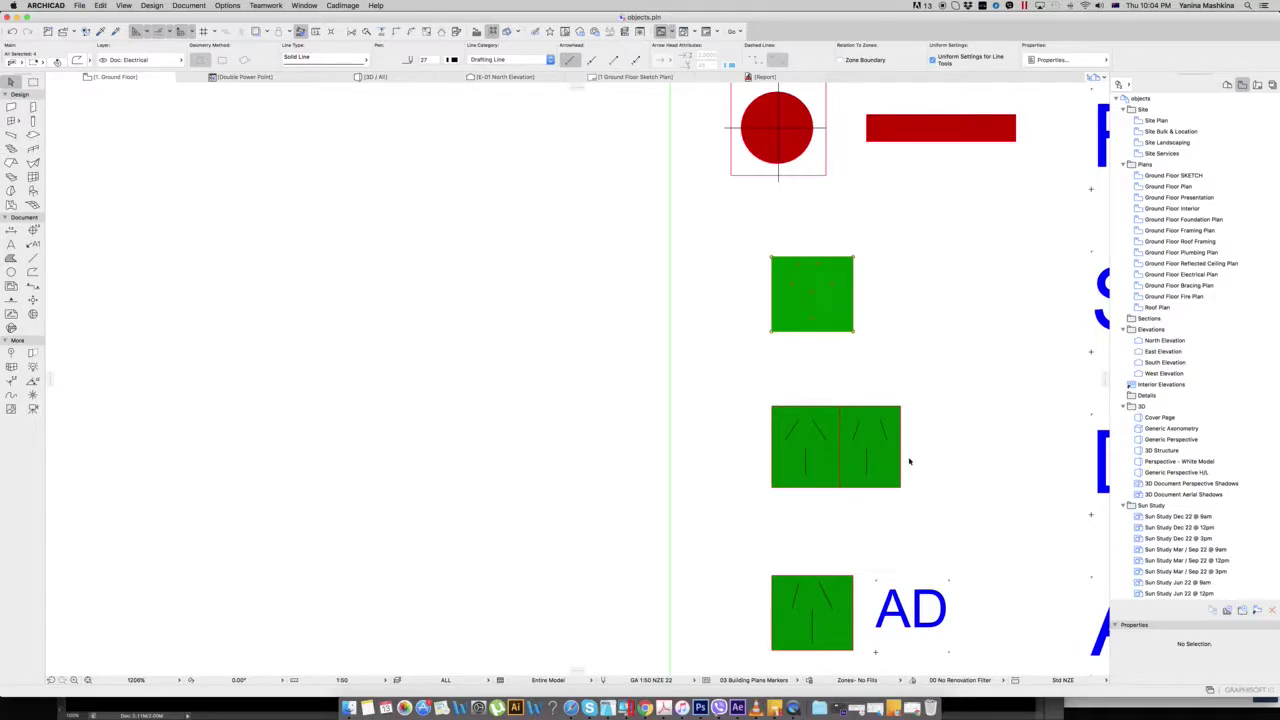
# Select the placed socket object 2 near the wall and open it as a library object for editing
pyautogui.scroll(-7, 900, 464)
pyautogui.scroll(-3, 893, 465)
pyautogui.scroll(10, 521, 318)
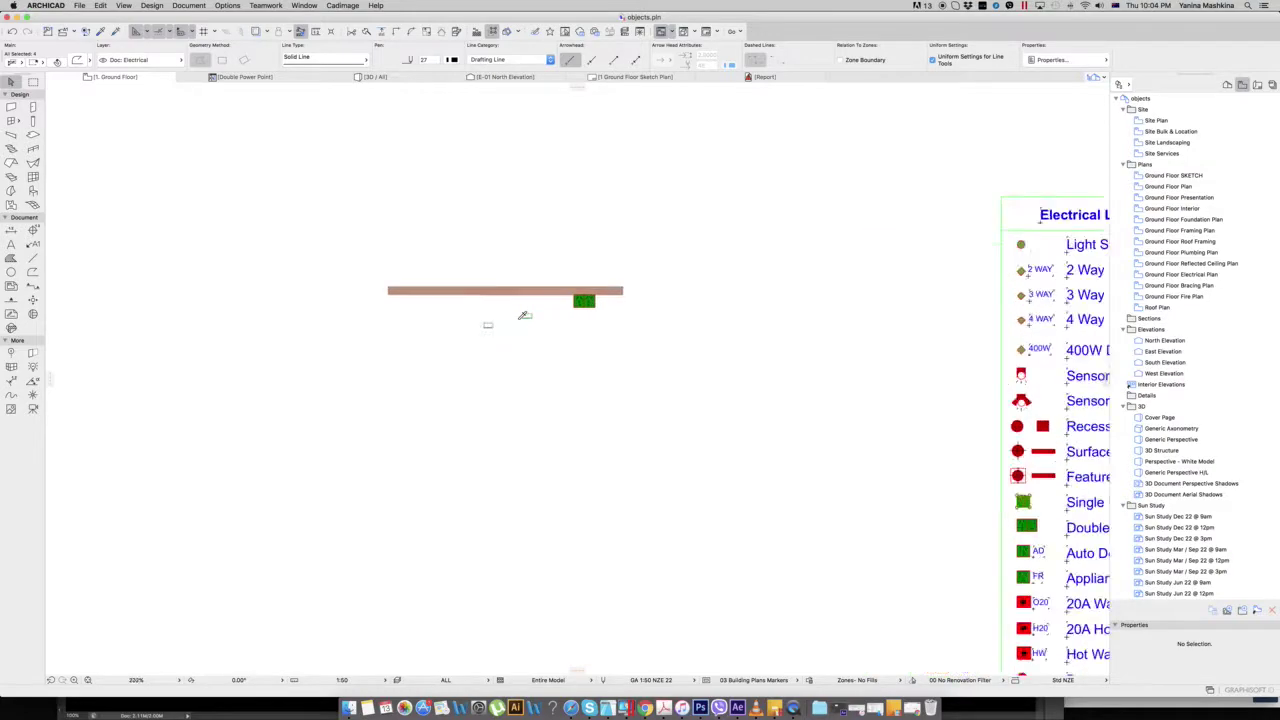
pyautogui.moveTo(549, 334); pyautogui.dragTo(668, 240)
pyautogui.click(80, 5)
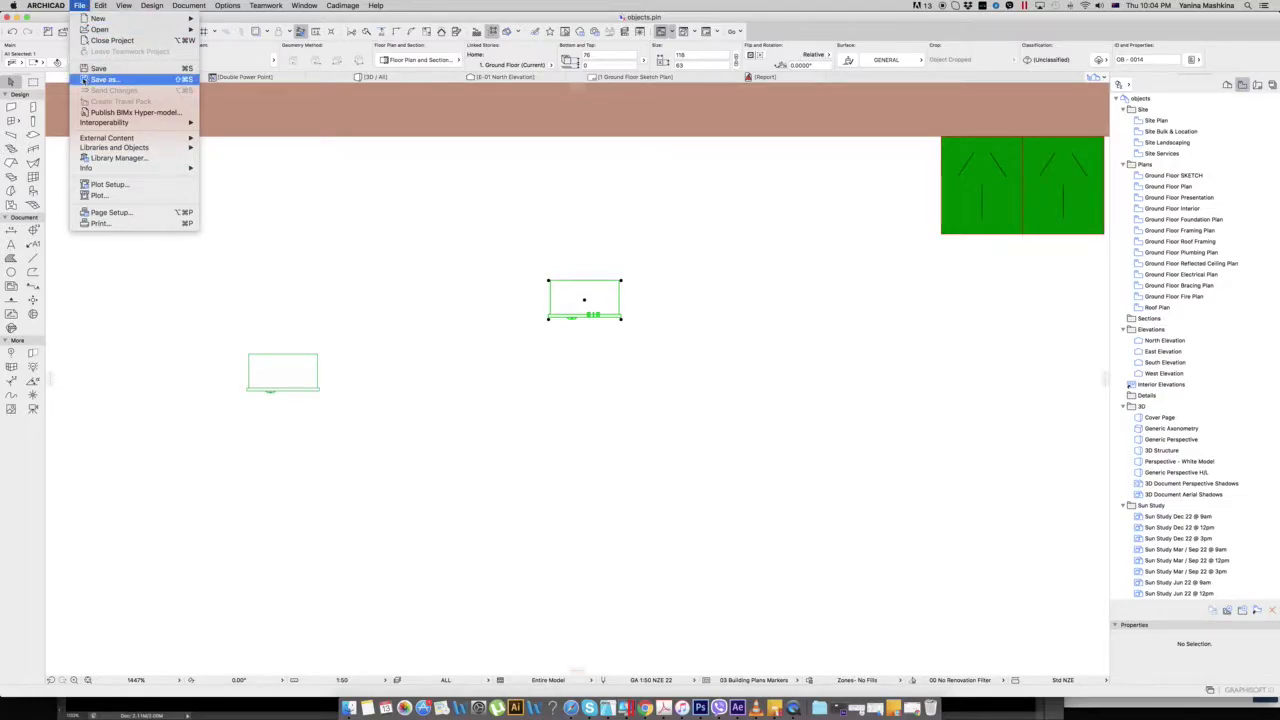
pyautogui.moveTo(140, 148)
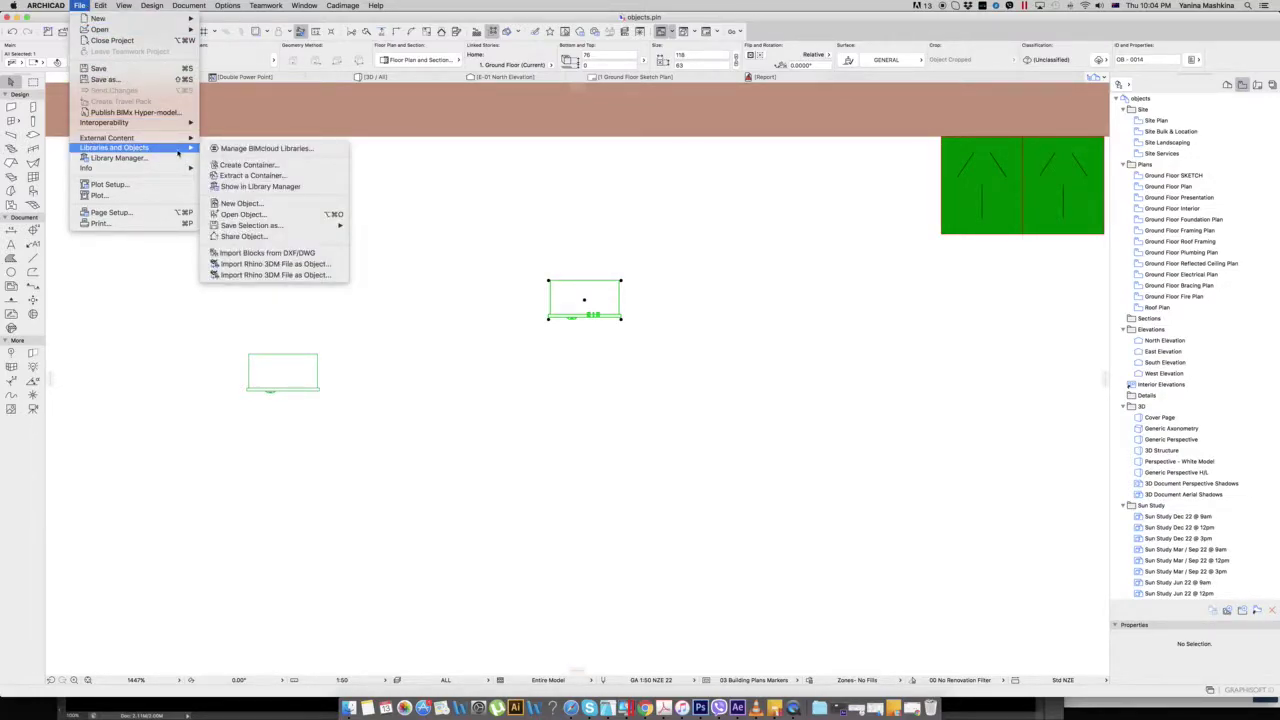
pyautogui.click(258, 214)
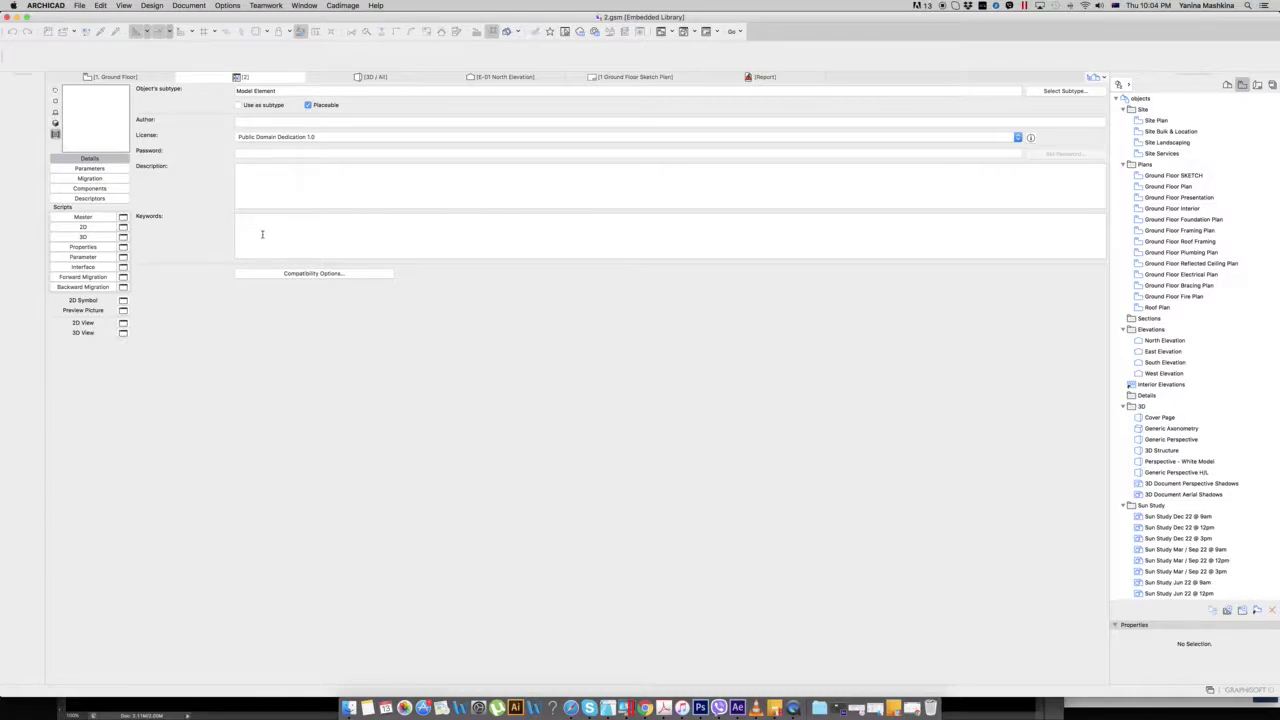
# Review the object's parameters and migration settings, and open its 2D symbol drawing
pyautogui.click(100, 168)
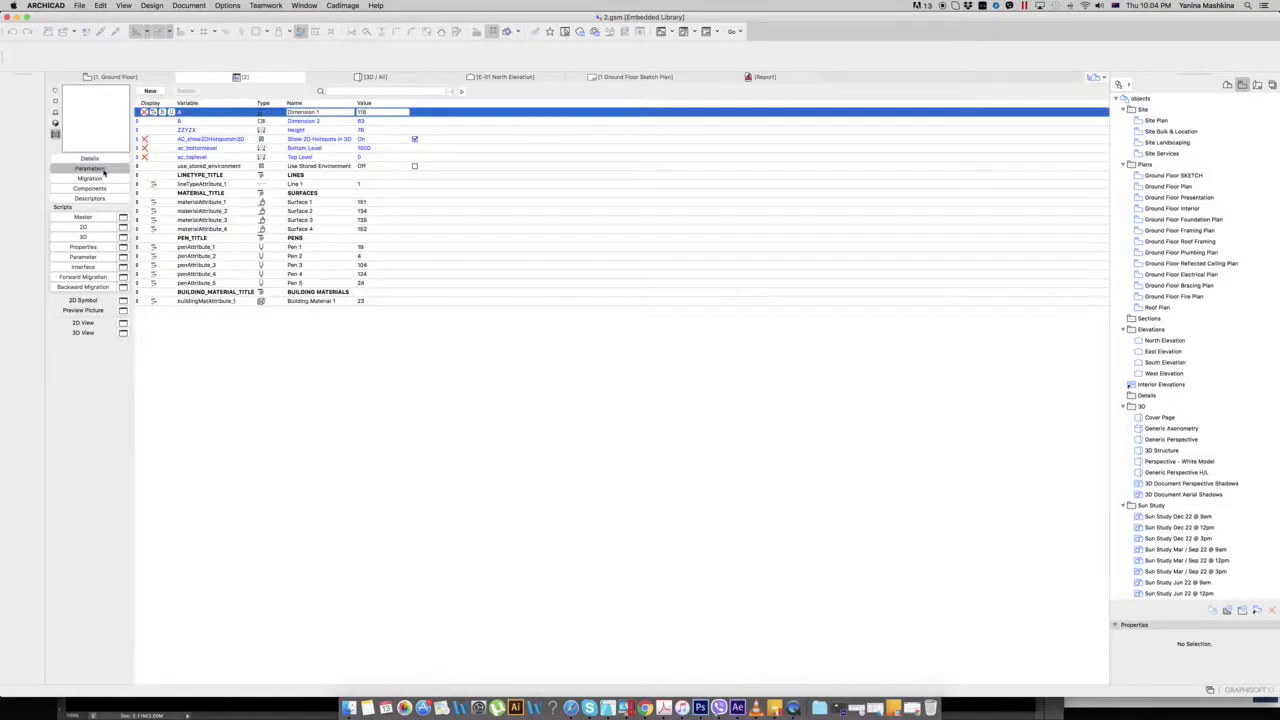
pyautogui.click(100, 178)
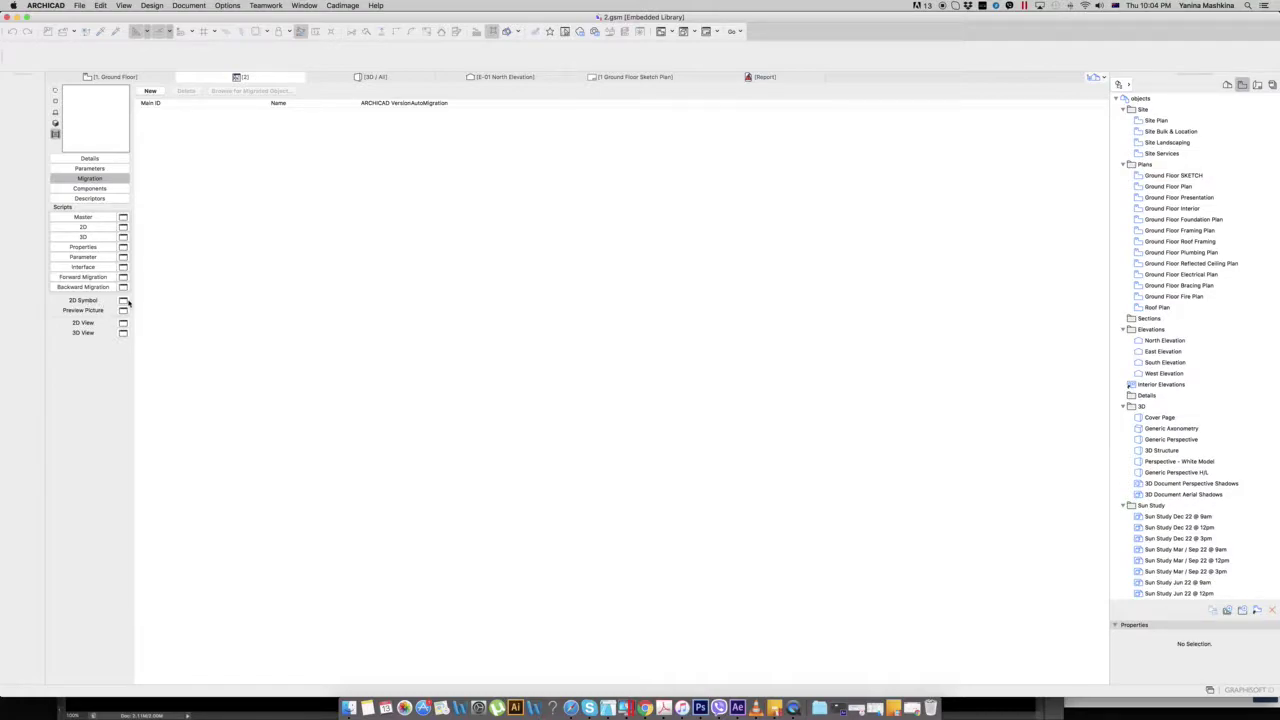
pyautogui.click(123, 301)
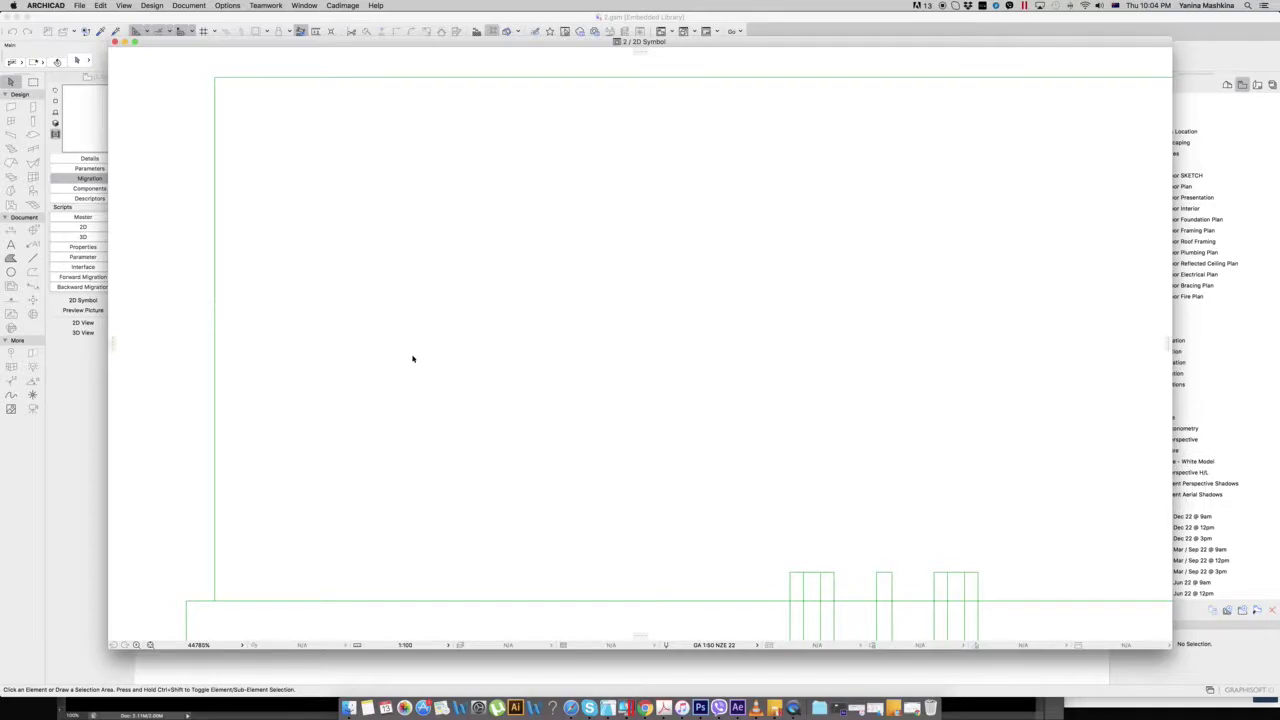
pyautogui.scroll(-10, 412, 358)
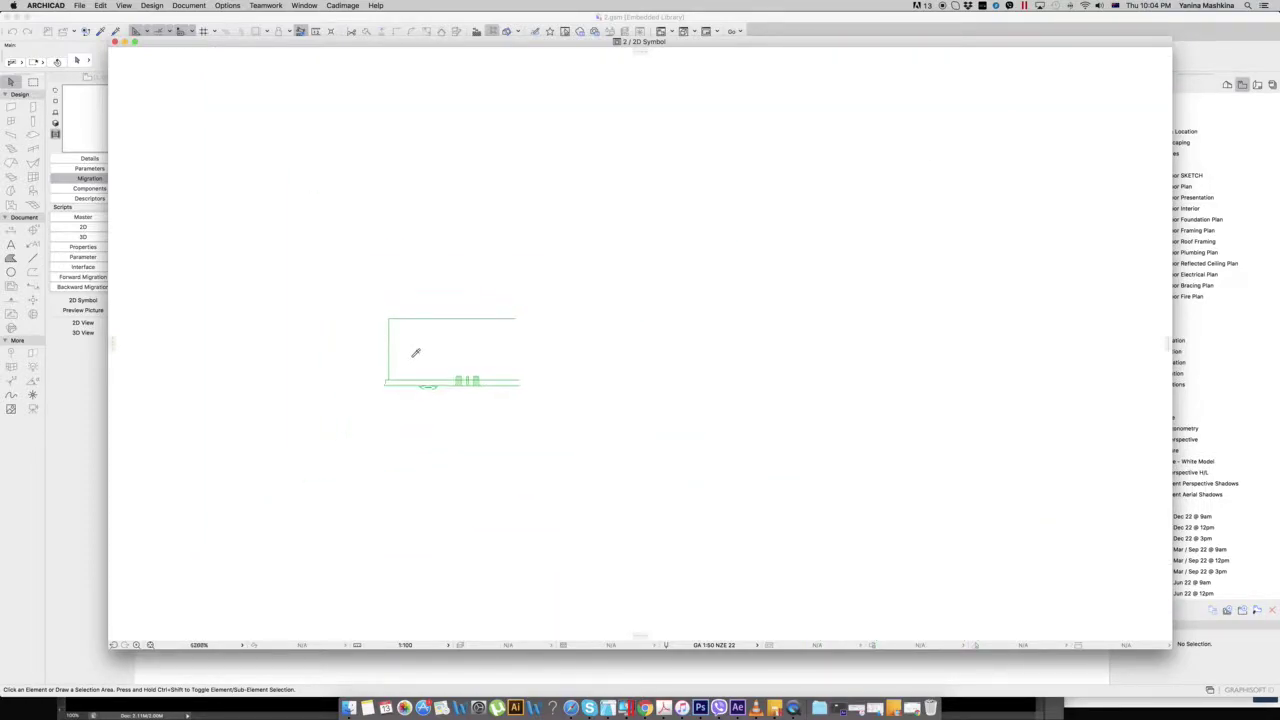
pyautogui.scroll(5, 405, 368)
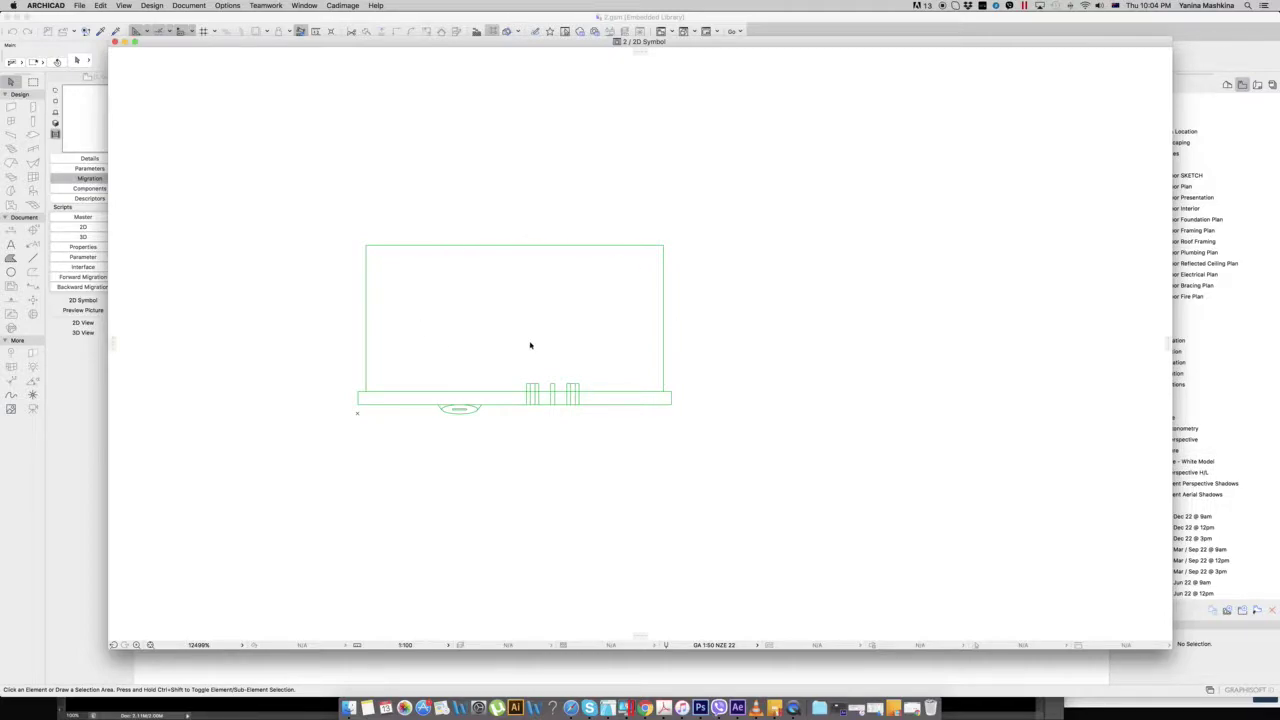
# Paste the copied power point symbol at the center of the current view and place it beside the socket outline
pyautogui.press('super+v')
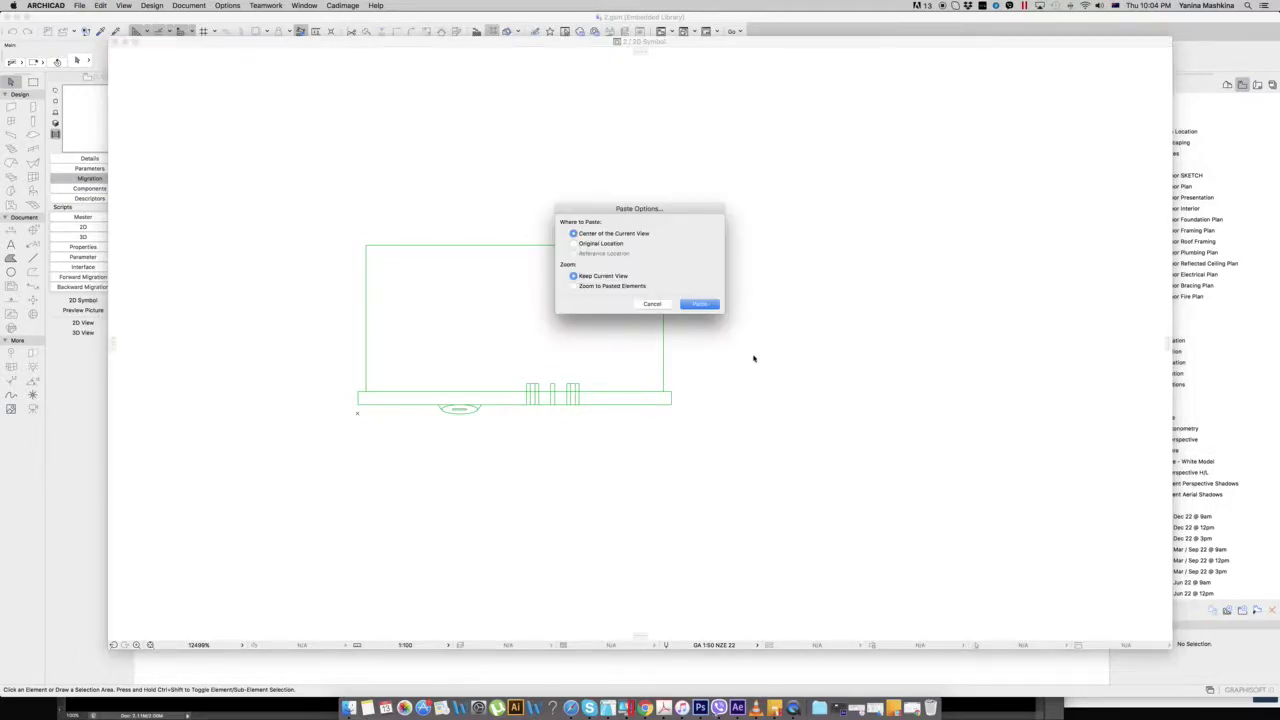
pyautogui.click(699, 303)
pyautogui.moveTo(568, 362); pyautogui.dragTo(852, 337)
pyautogui.click(606, 218)
pyautogui.scroll(-2, 609, 214)
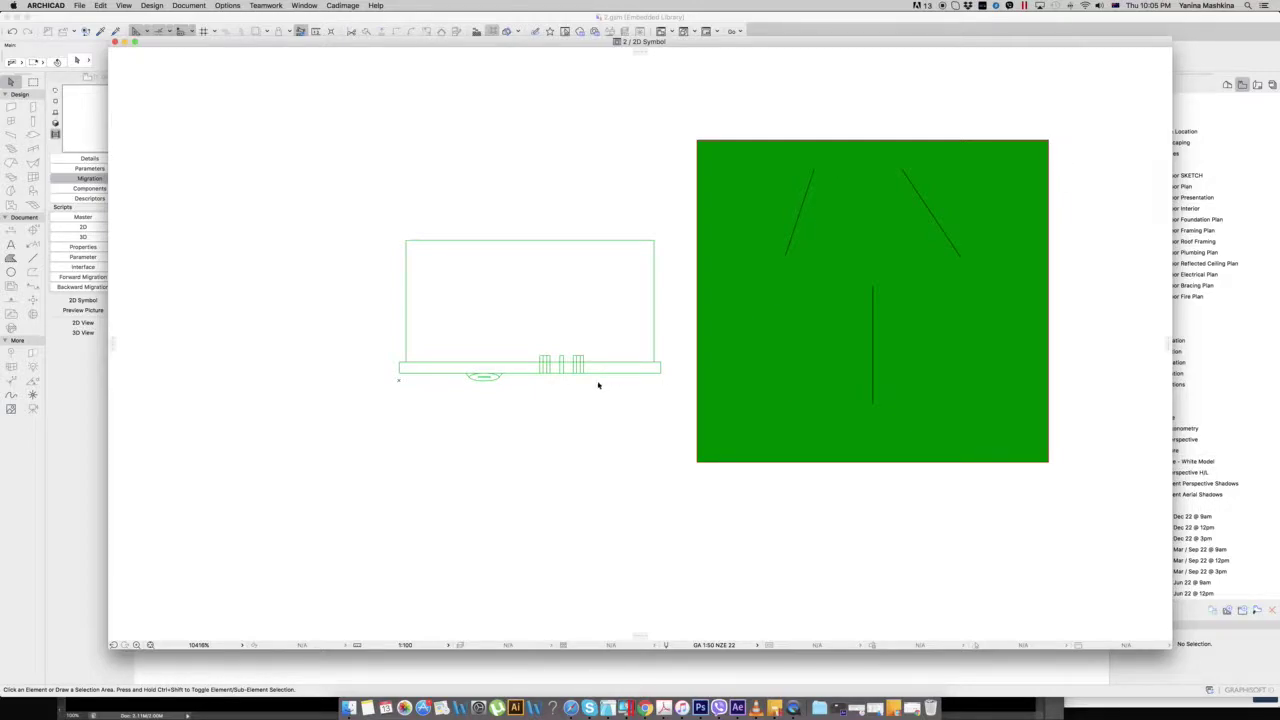
# Move the whole pasted symbol so its top edge midpoint is centered on the back edge of the socket's faceplate
pyautogui.moveTo(700, 128); pyautogui.dragTo(1091, 518)
pyautogui.click(662, 357)
pyautogui.moveTo(1043, 122); pyautogui.dragTo(636, 516)
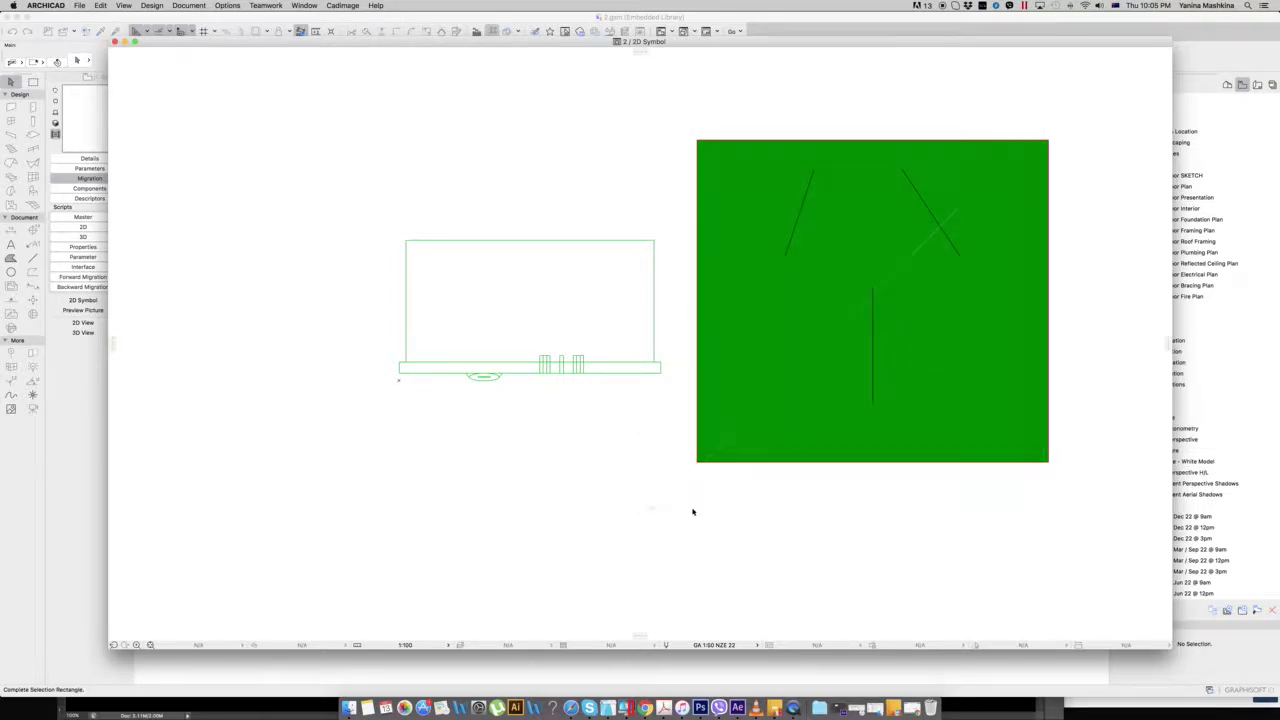
pyautogui.click(873, 140)
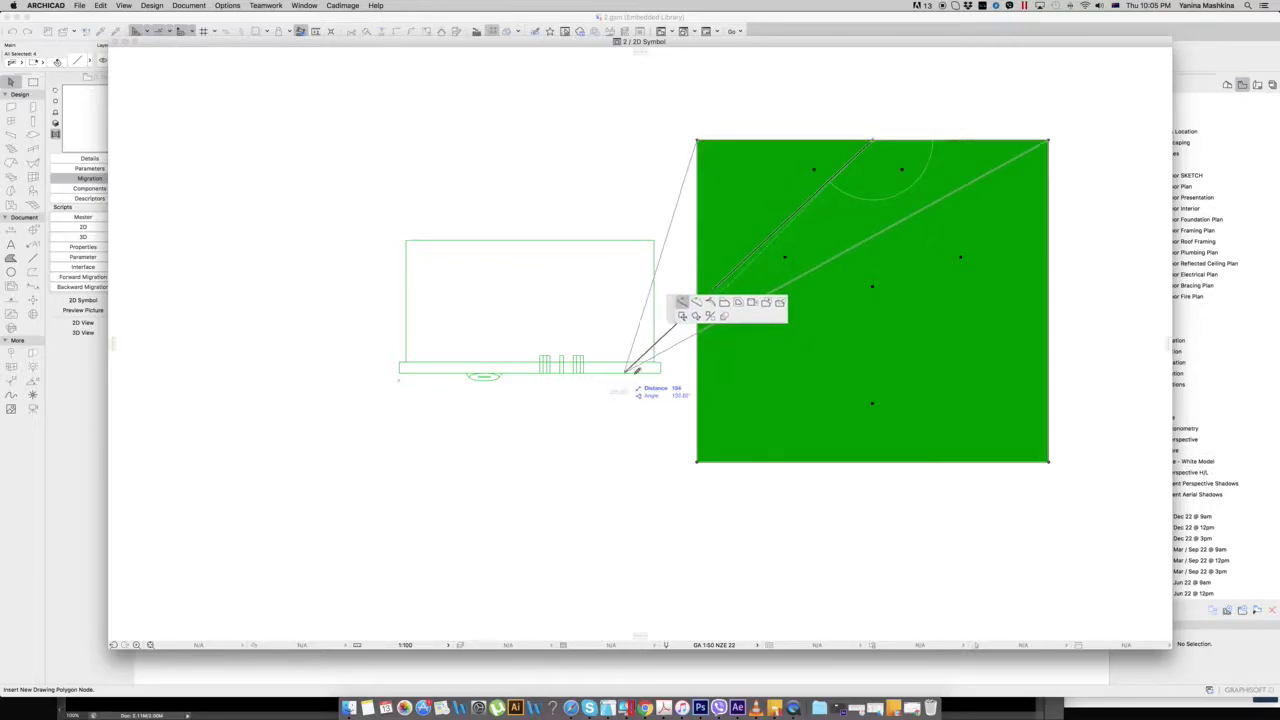
pyautogui.click(682, 318)
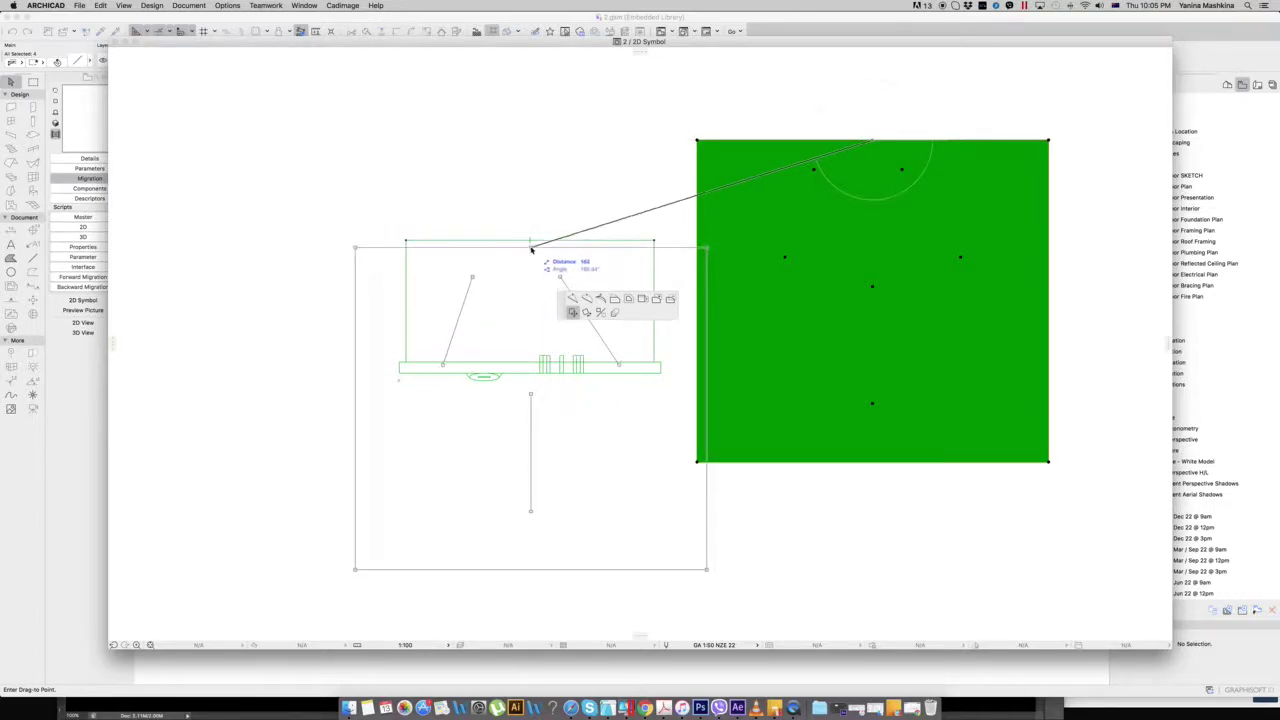
pyautogui.click(531, 242)
pyautogui.click(530, 241)
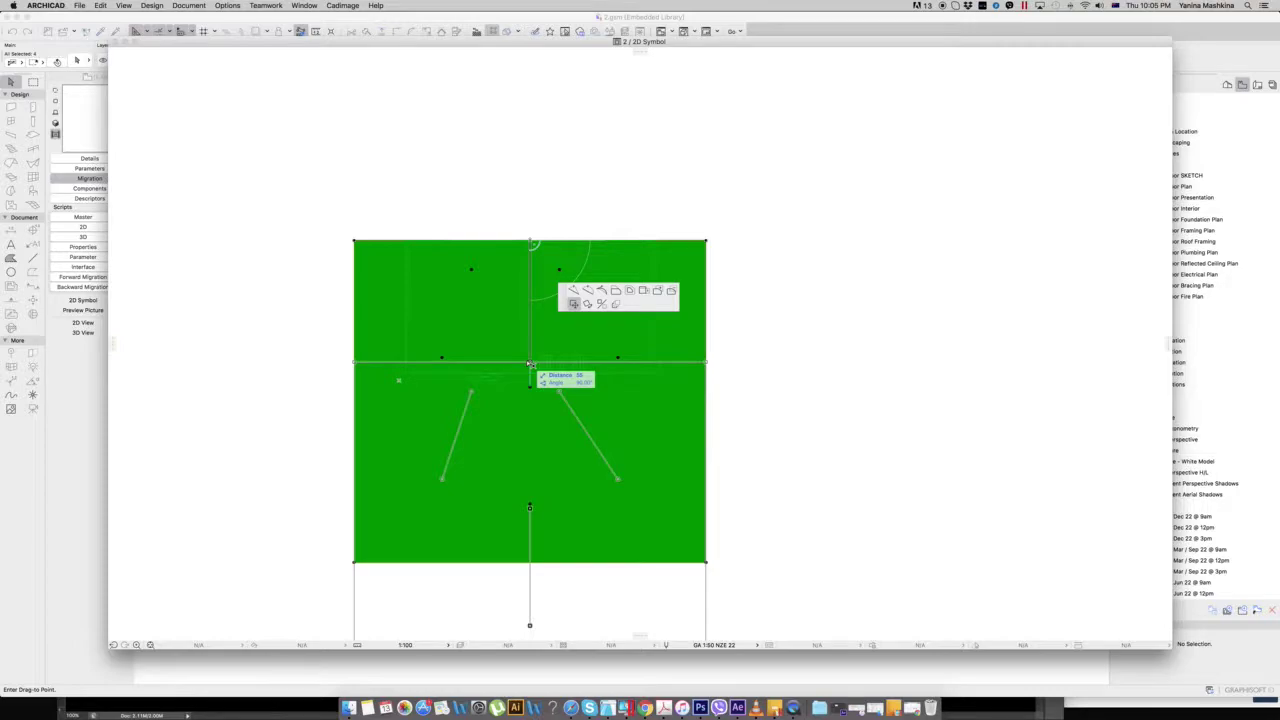
pyautogui.click(530, 363)
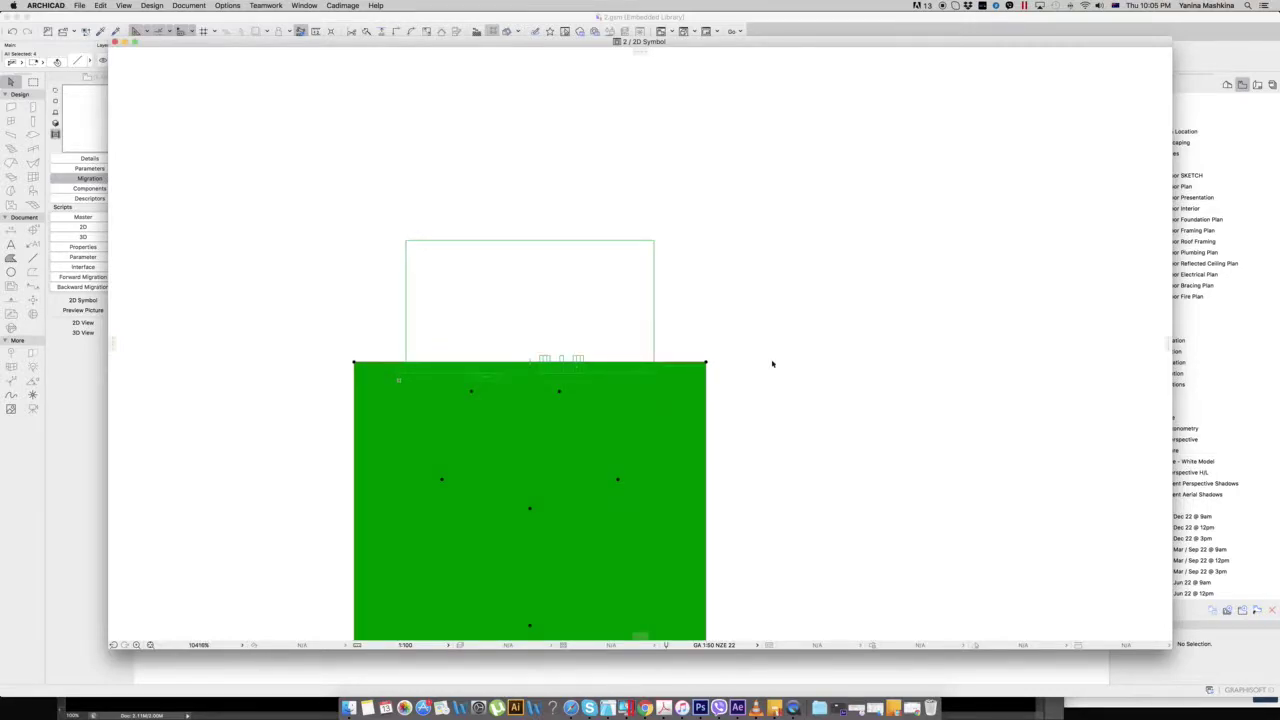
# Save the edited 2D symbol, close its window and return to the ground floor plan
pyautogui.scroll(-1, 719, 420)
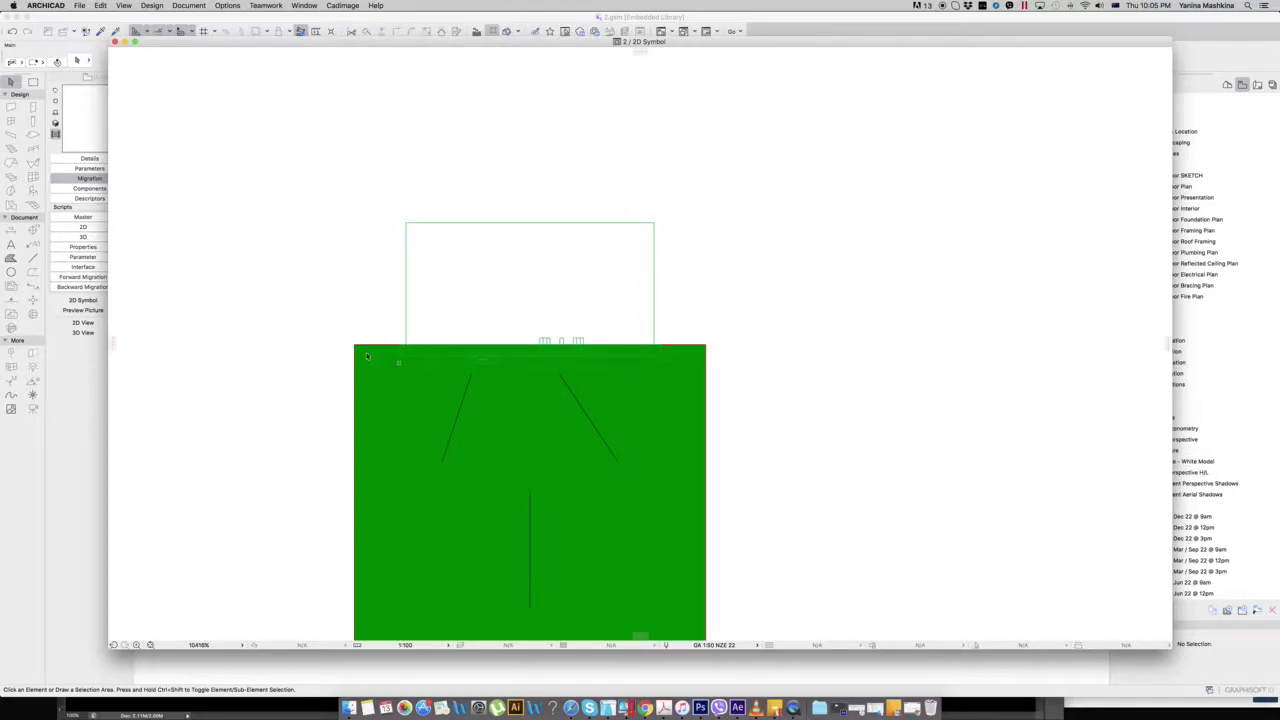
pyautogui.scroll(-3, 768, 378)
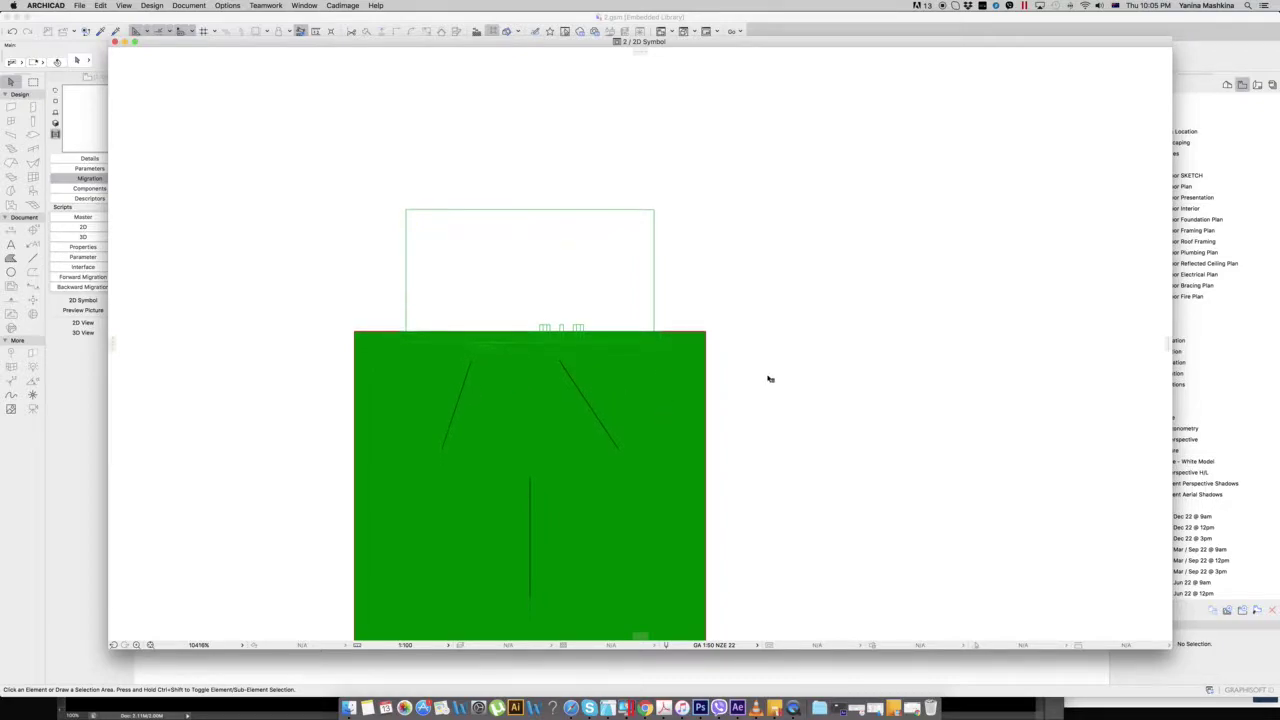
pyautogui.scroll(-5, 768, 378)
pyautogui.scroll(3, 769, 375)
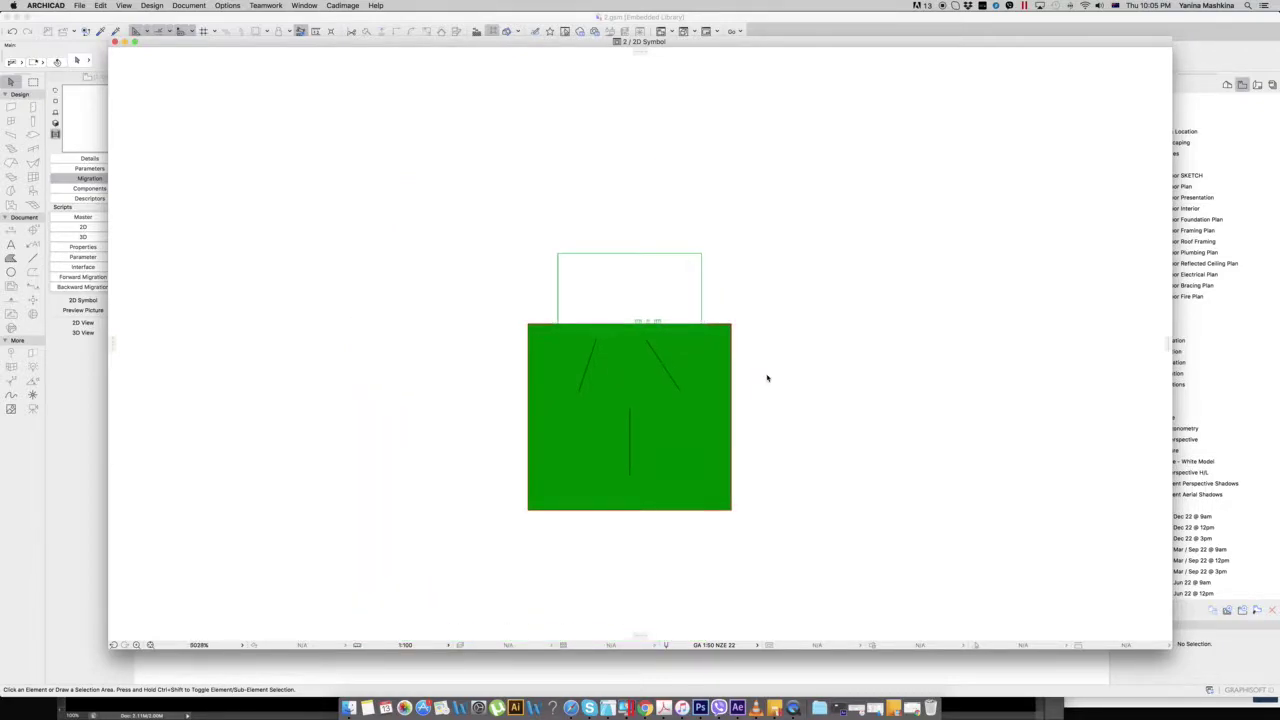
pyautogui.scroll(1, 737, 386)
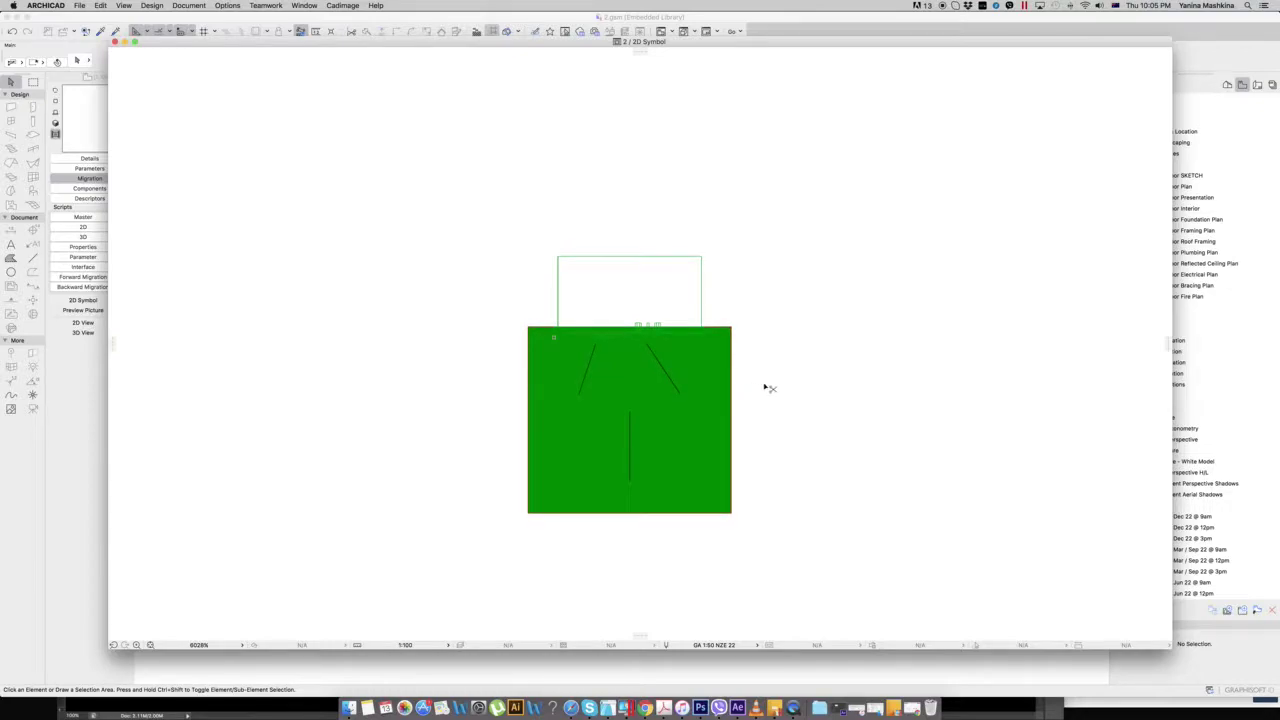
pyautogui.press('super+s')
pyautogui.click(115, 42)
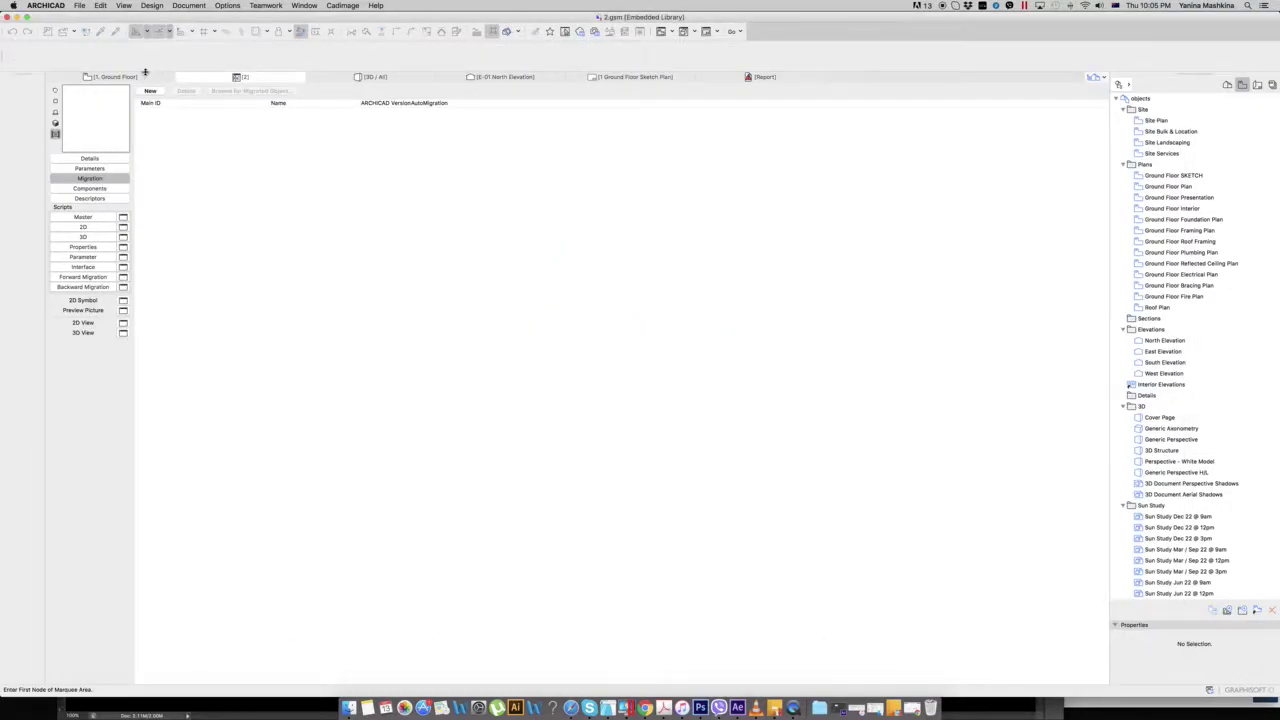
pyautogui.click(143, 77)
pyautogui.click(523, 401)
# Move the source socket morph next to the placed object 2, roughly level with it on the floor plan
pyautogui.moveTo(351, 326); pyautogui.dragTo(239, 419)
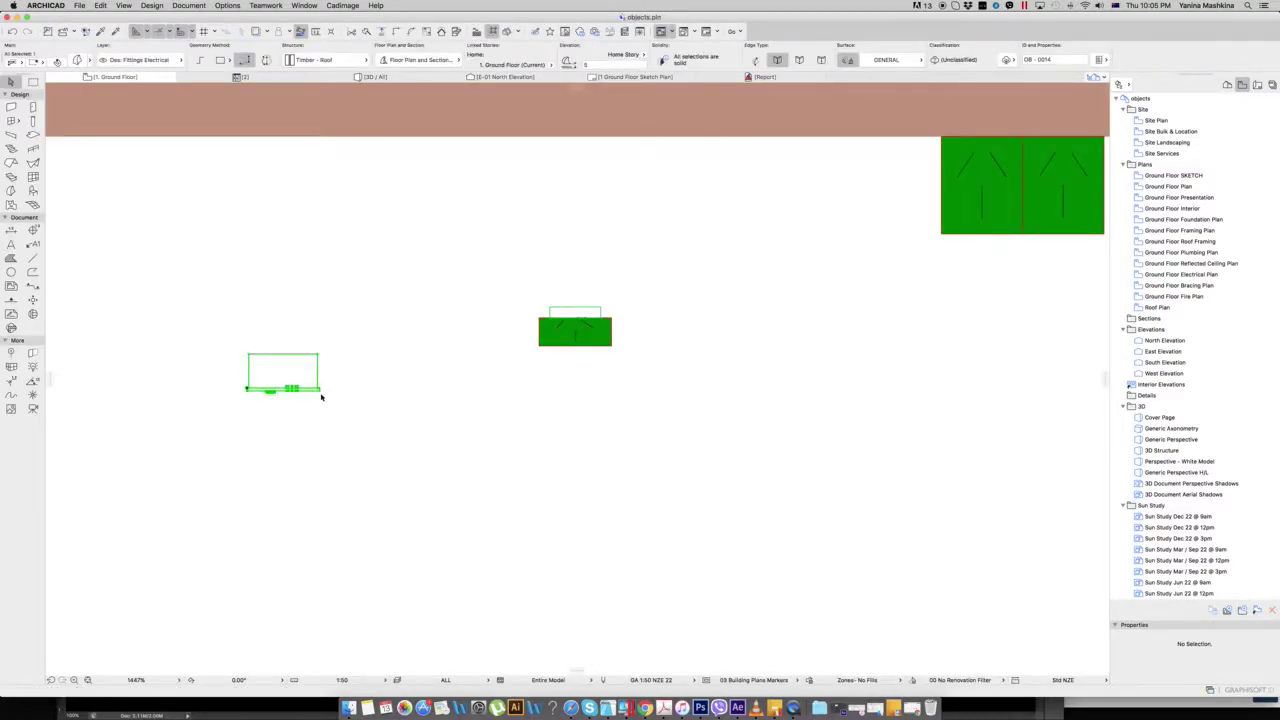
pyautogui.click(319, 389)
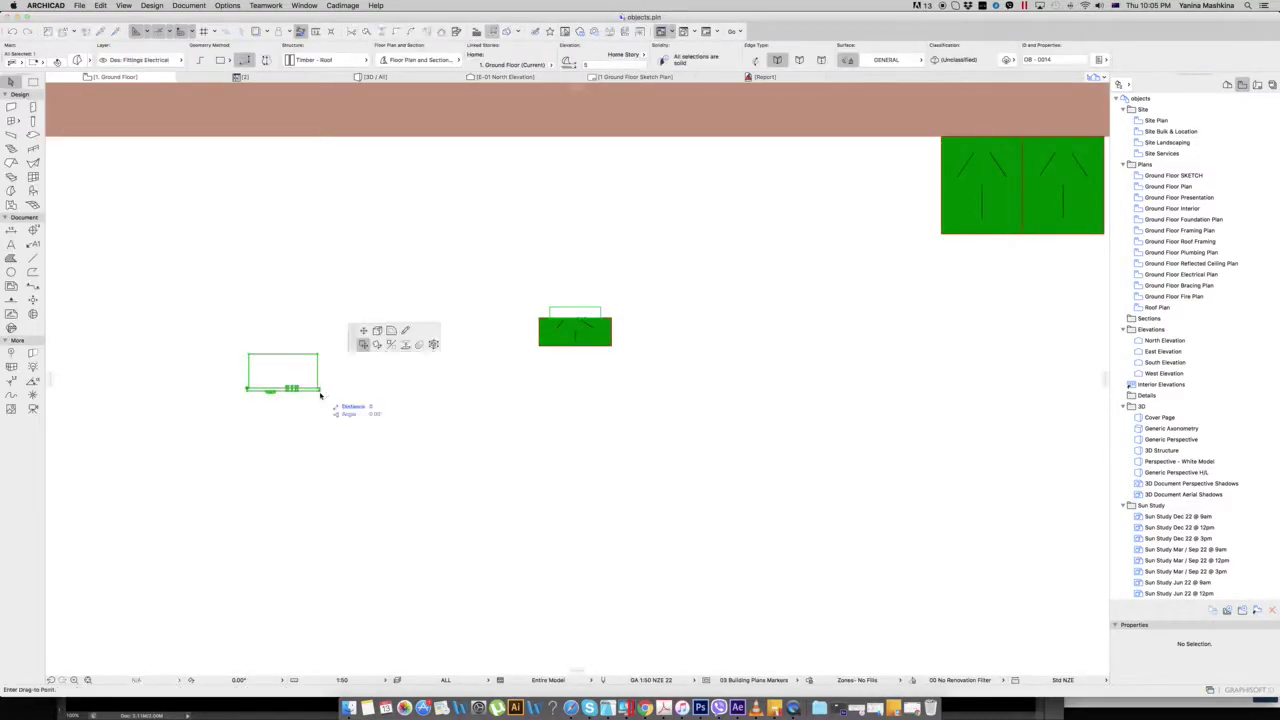
pyautogui.click(537, 347)
pyautogui.click(535, 347)
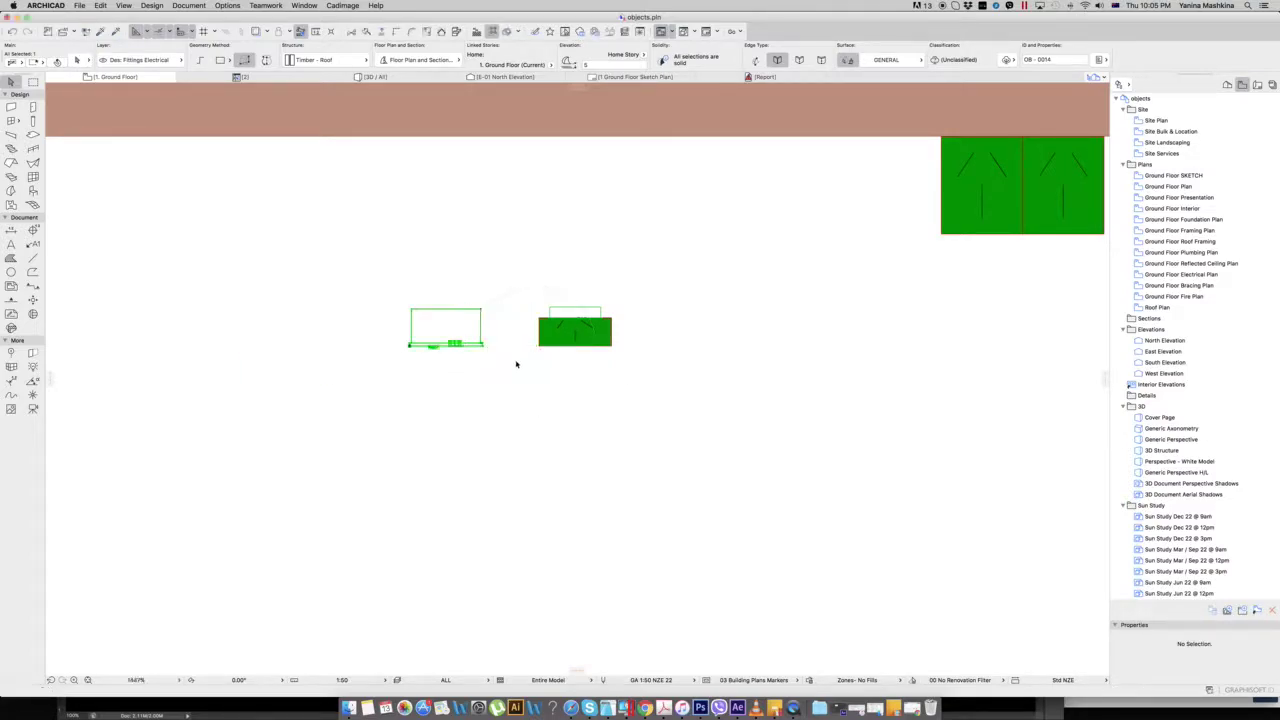
pyautogui.click(516, 364)
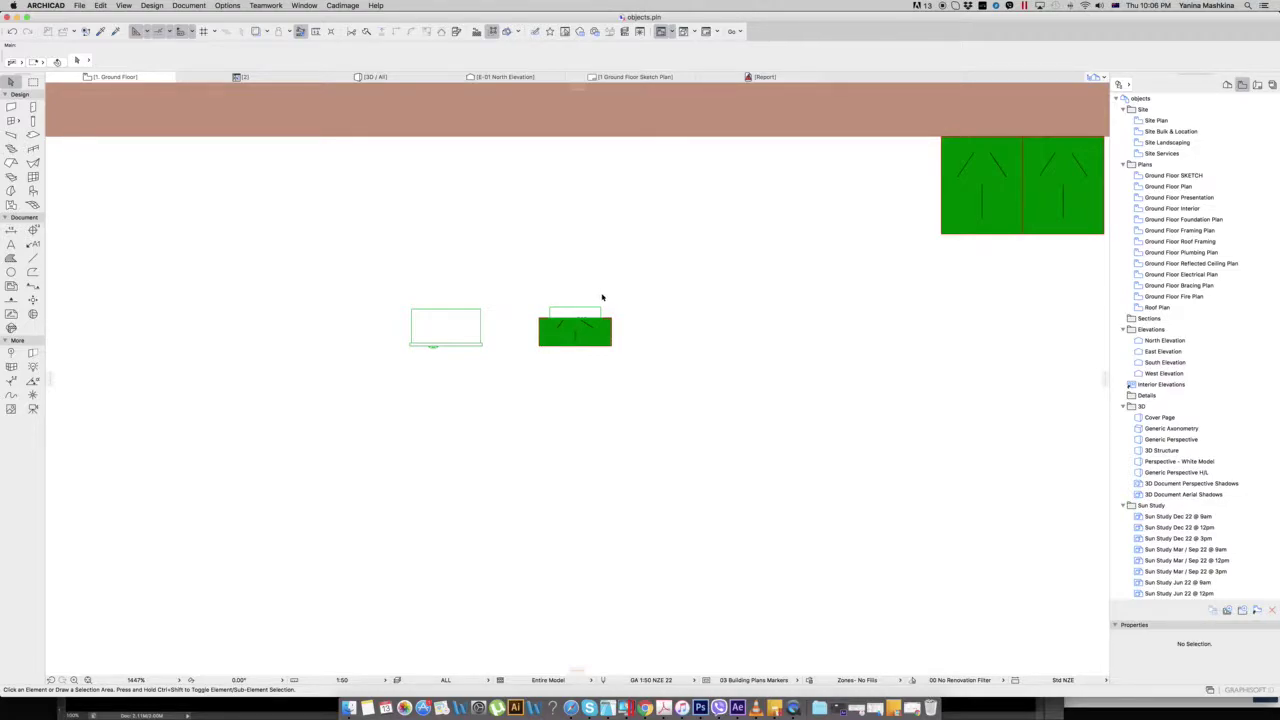
pyautogui.click(482, 313)
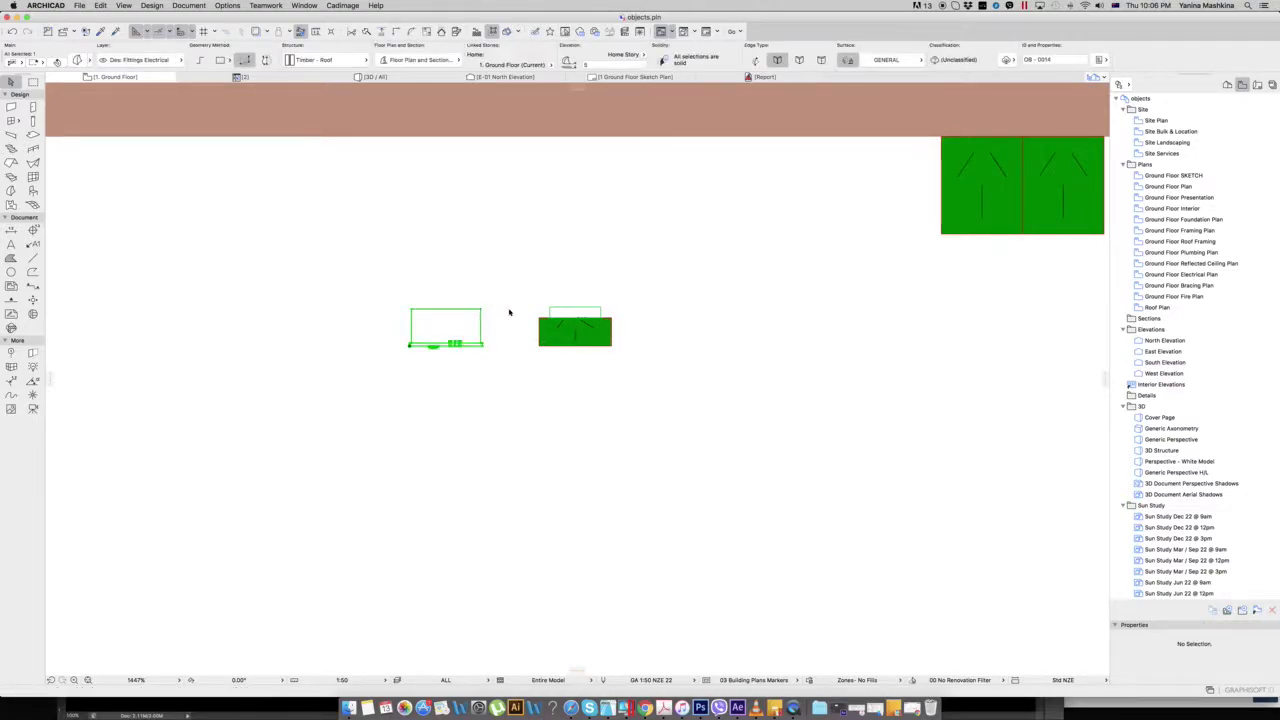
pyautogui.click(513, 391)
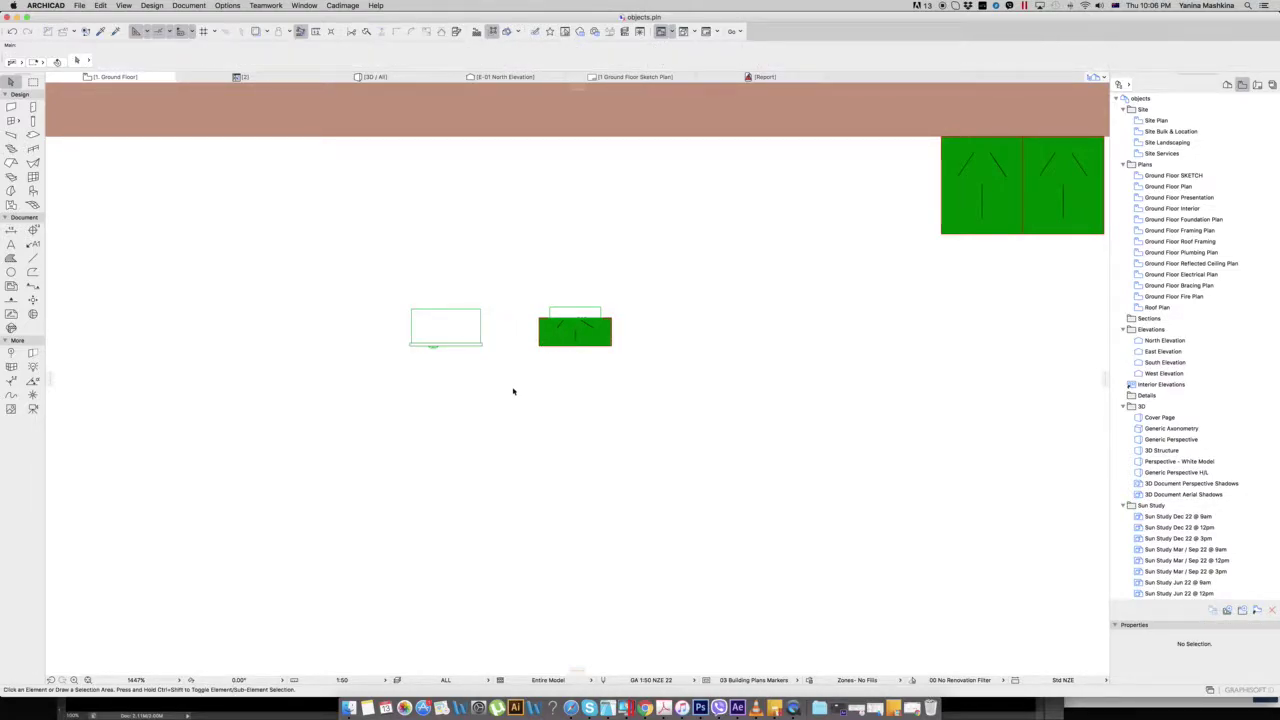
# Check the placed object's updated plan symbol against the source morph, and close object 2's editor
pyautogui.scroll(-3, 515, 388)
pyautogui.scroll(3, 514, 388)
pyautogui.moveTo(636, 286); pyautogui.dragTo(586, 352)
pyautogui.click(628, 371)
pyautogui.moveTo(631, 273); pyautogui.dragTo(631, 273)
pyautogui.click(182, 78)
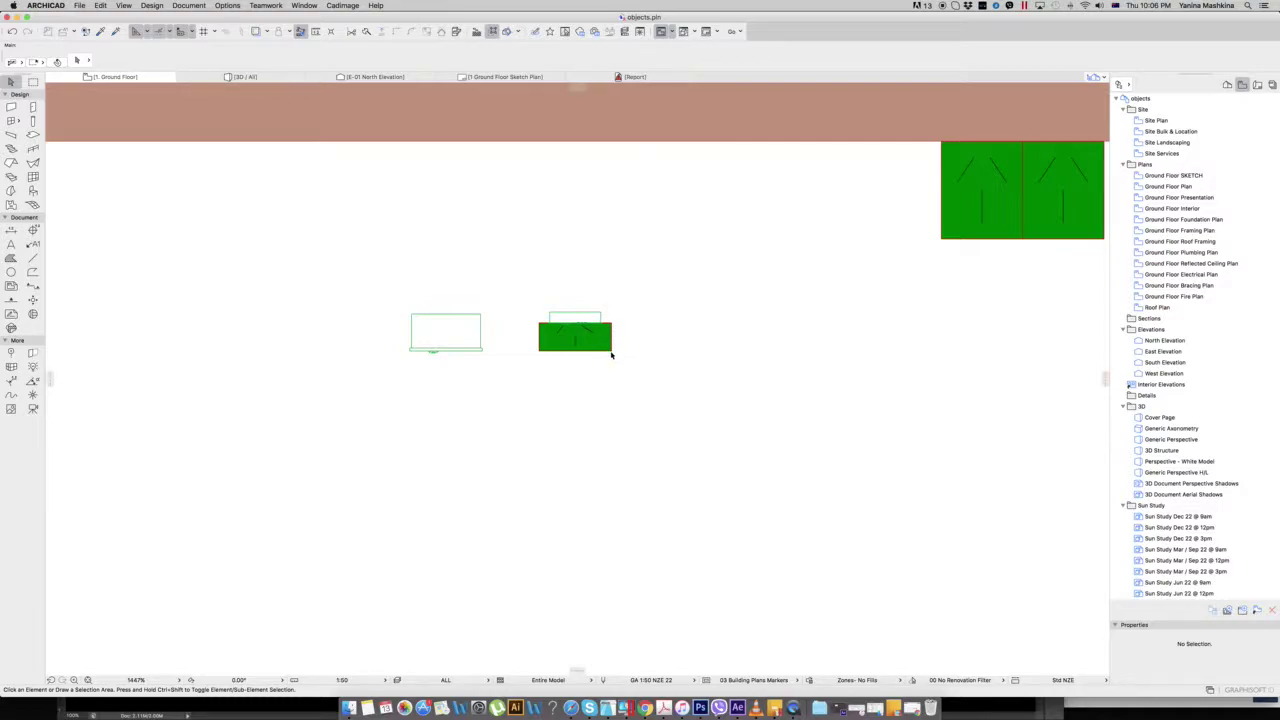
# Reopen the placed socket object 2 for editing and open its 2D script in a separate window
pyautogui.moveTo(548, 376); pyautogui.dragTo(634, 290)
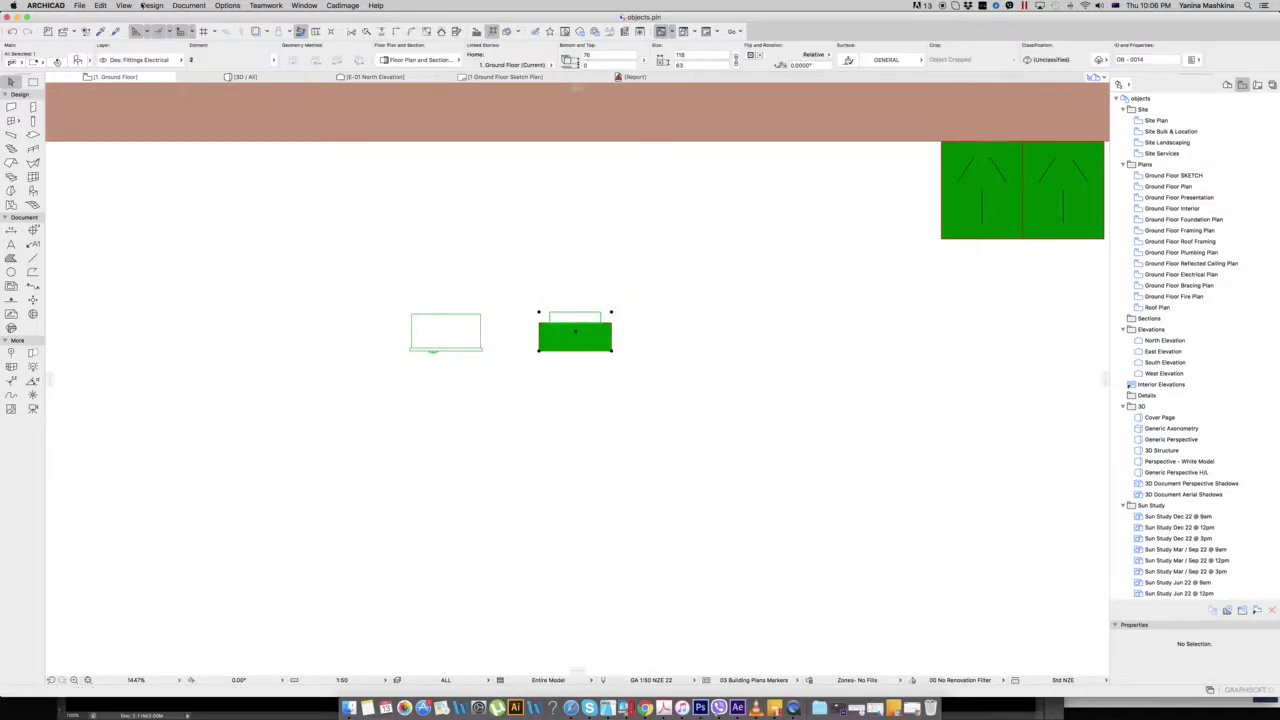
pyautogui.click(80, 5)
pyautogui.moveTo(150, 147)
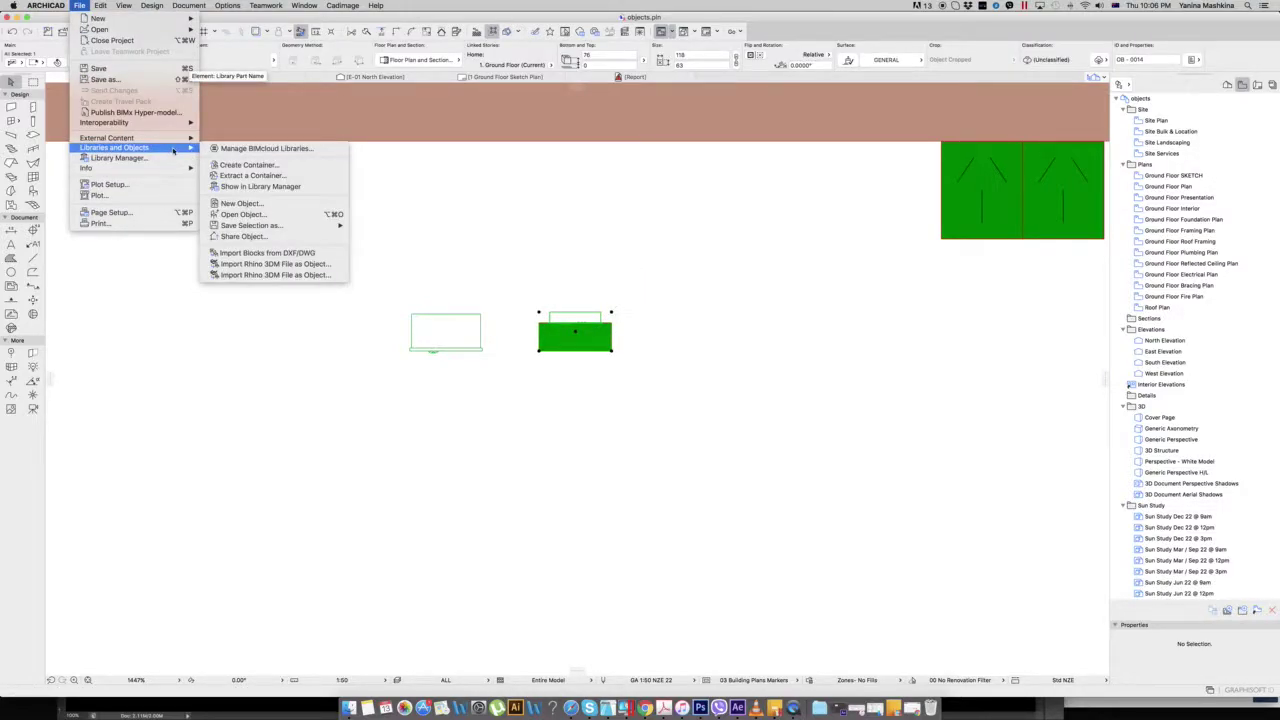
pyautogui.click(260, 203)
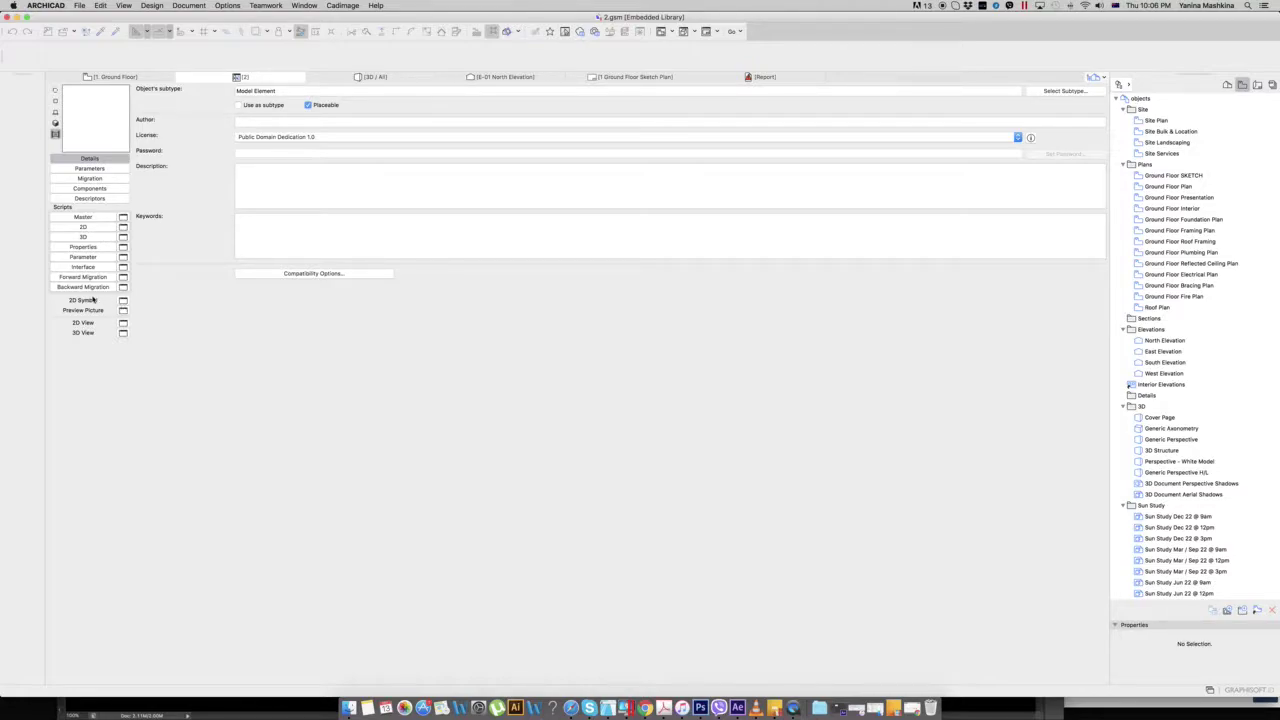
pyautogui.click(123, 227)
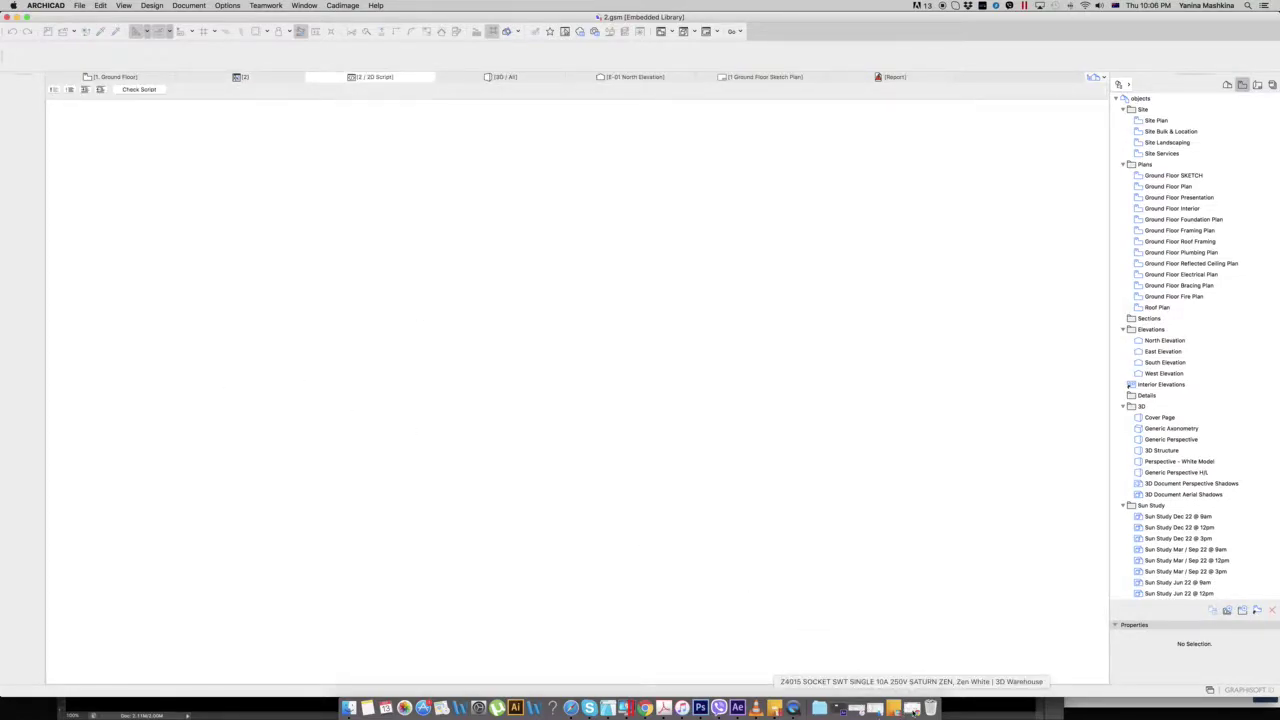
# Copy FRAGMENT2 ALL,0 from the forum post in Safari into object 2's empty 2D script in ARCHICAD, and save the object
pyautogui.click(570, 707)
pyautogui.moveTo(671, 300); pyautogui.dragTo(616, 300)
pyautogui.press('super+c')
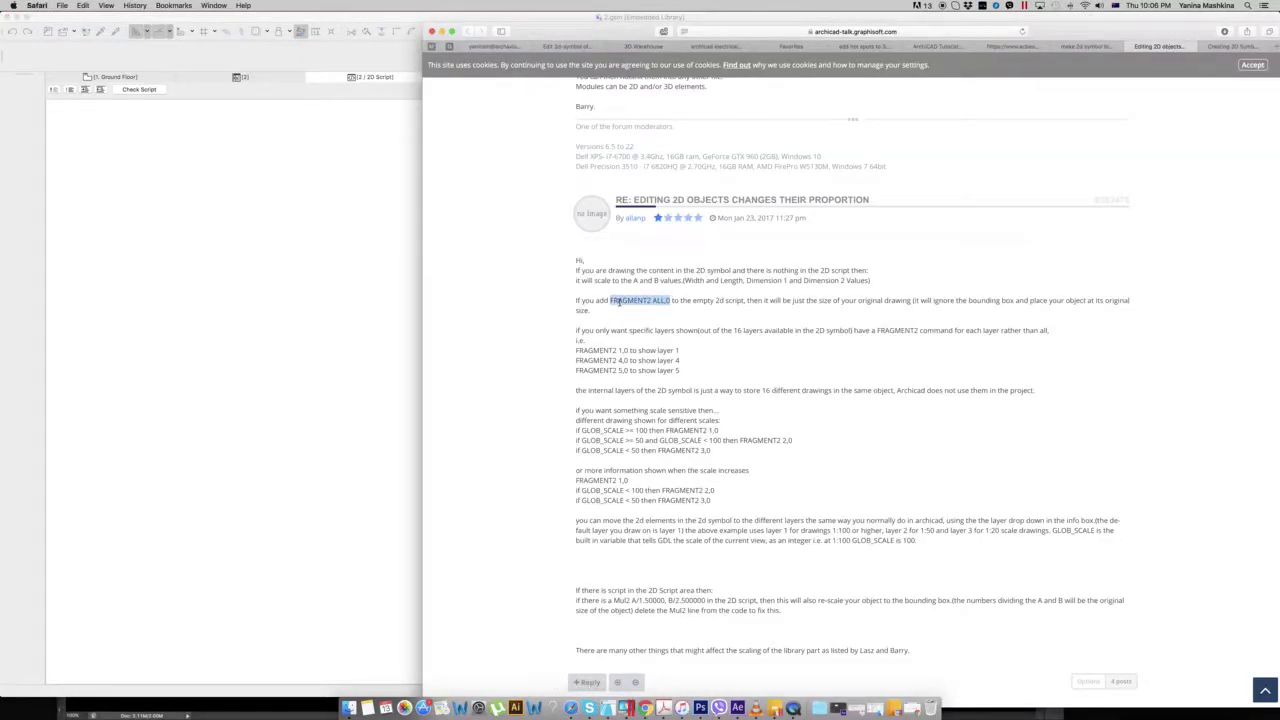
pyautogui.click(305, 232)
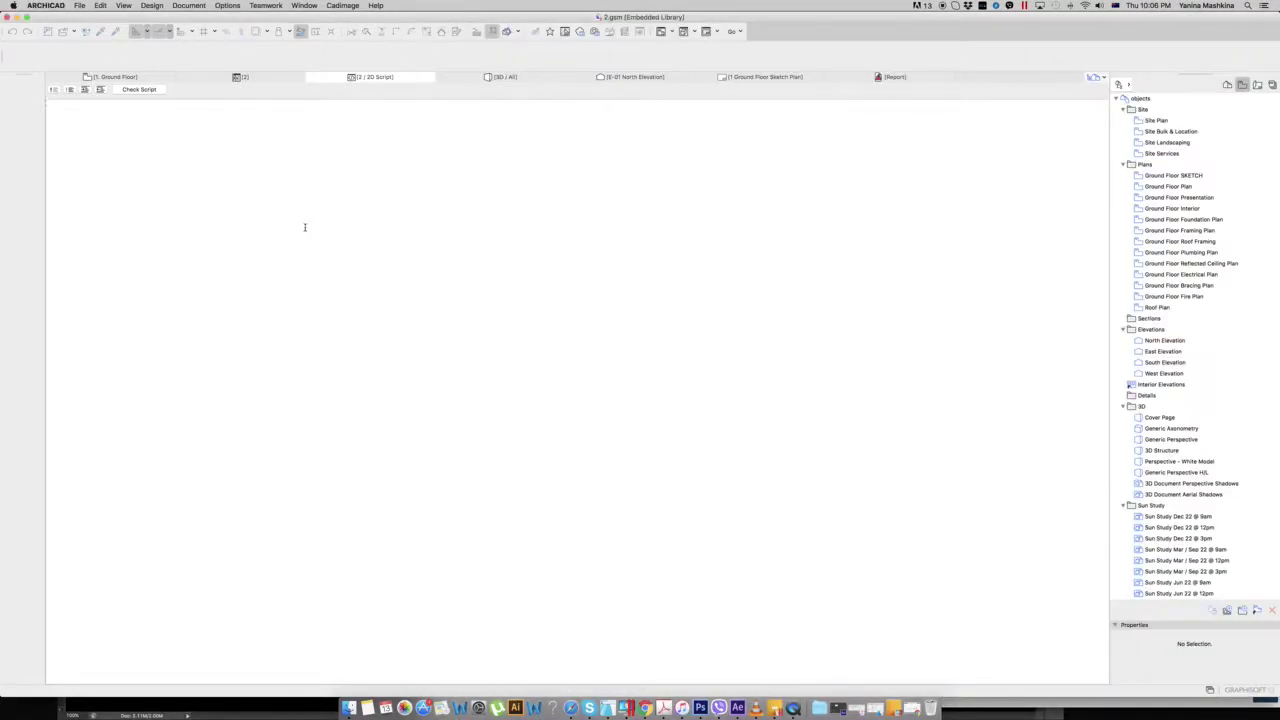
pyautogui.press('super+v')
pyautogui.press('super+s')
# Return to the ground floor plan and examine the placed object 2's updated symbol and selection points
pyautogui.click(110, 77)
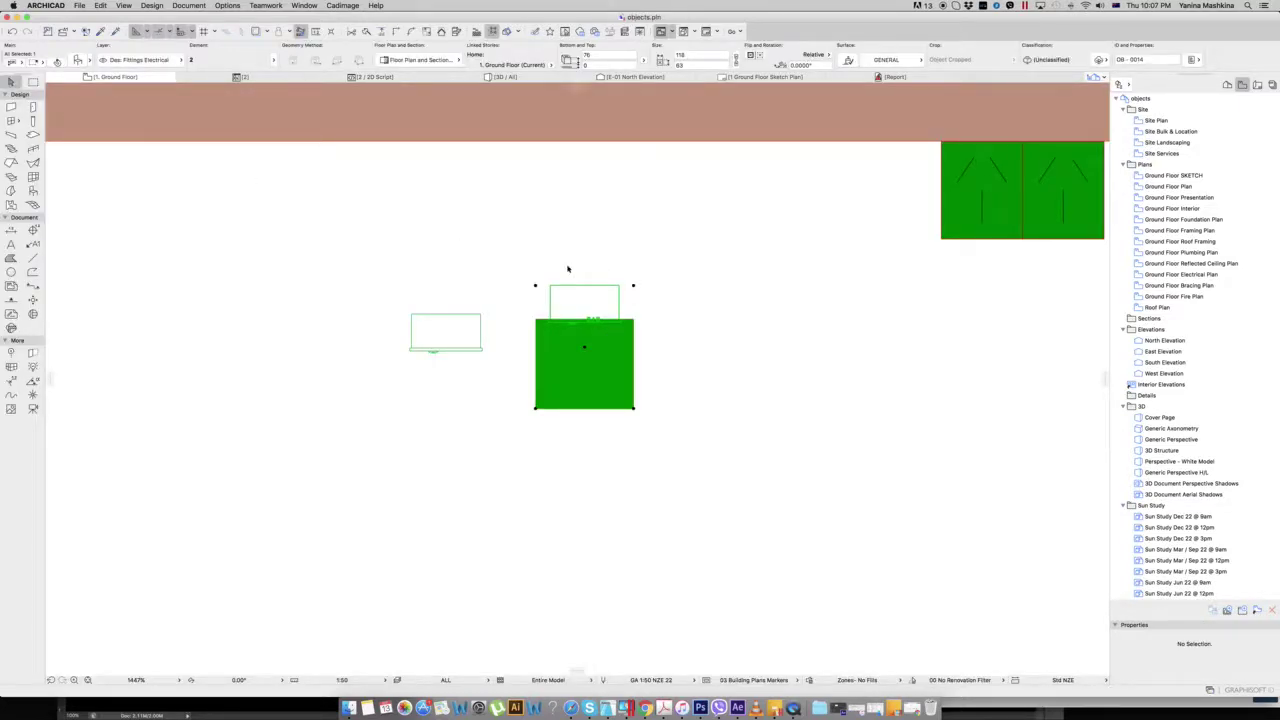
pyautogui.click(580, 265)
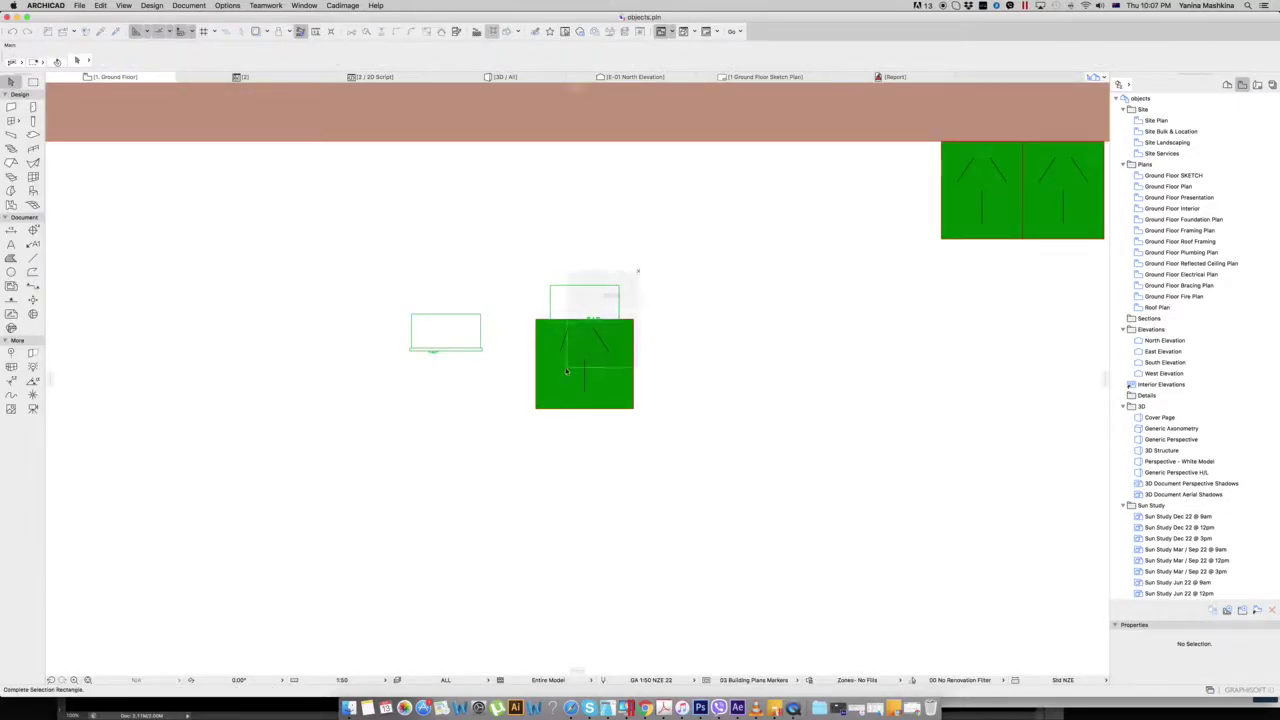
pyautogui.click(622, 323)
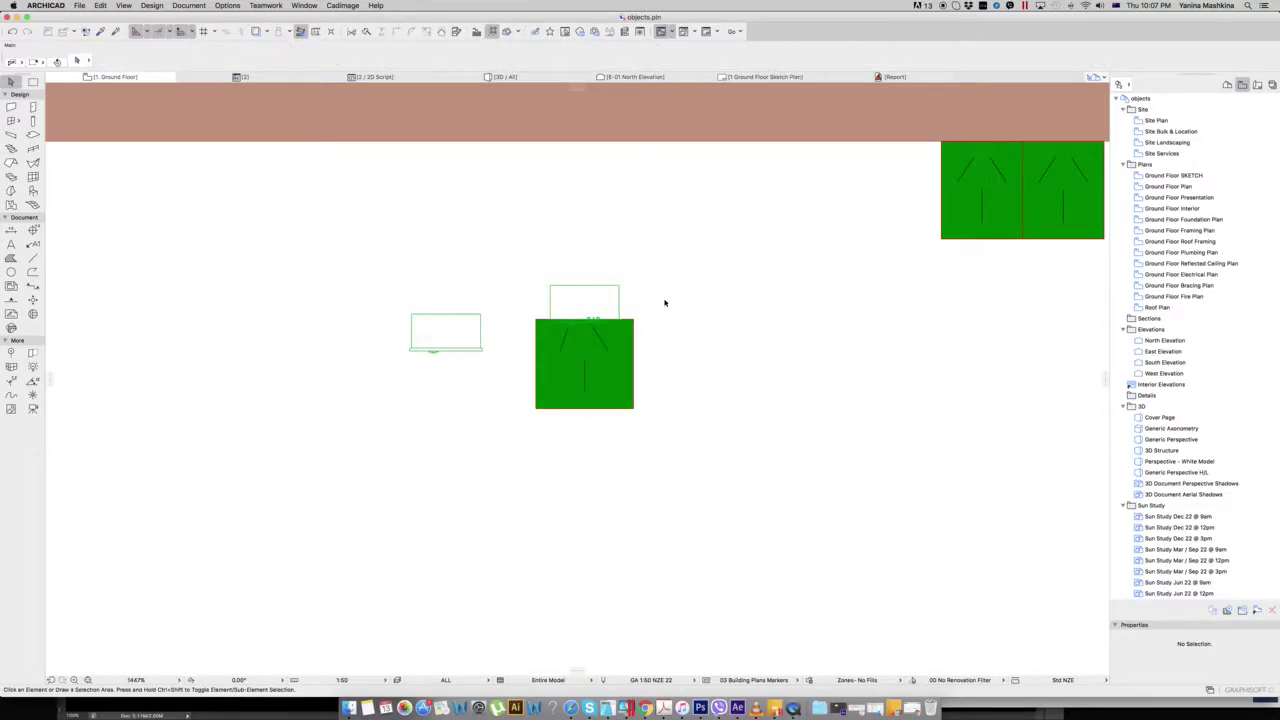
pyautogui.hscroll(3, 545, 468)
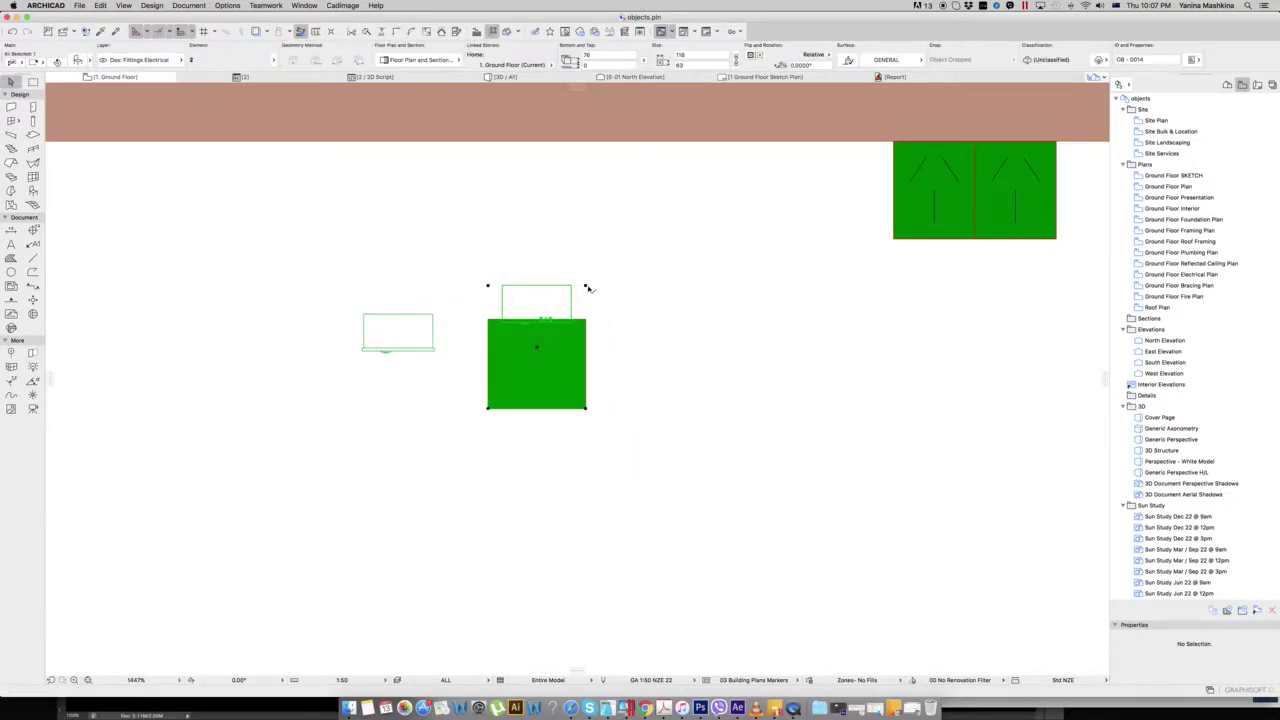
pyautogui.scroll(2, 588, 289)
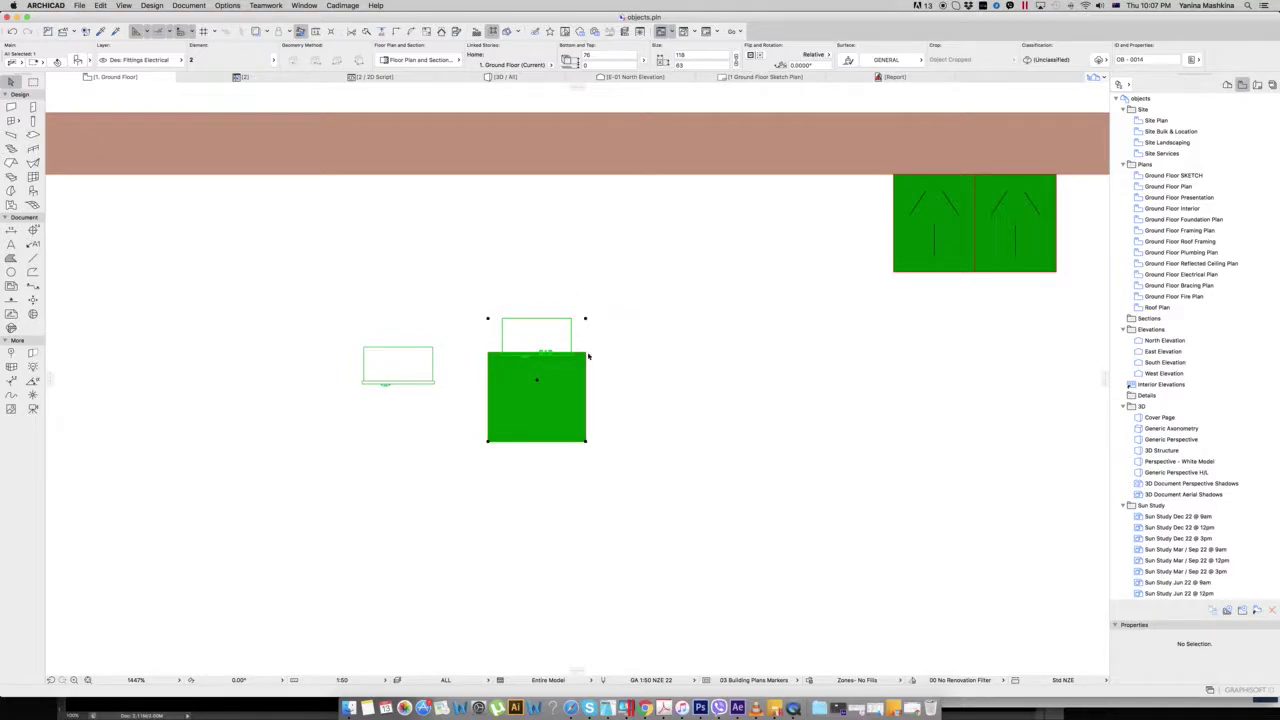
pyautogui.click(616, 321)
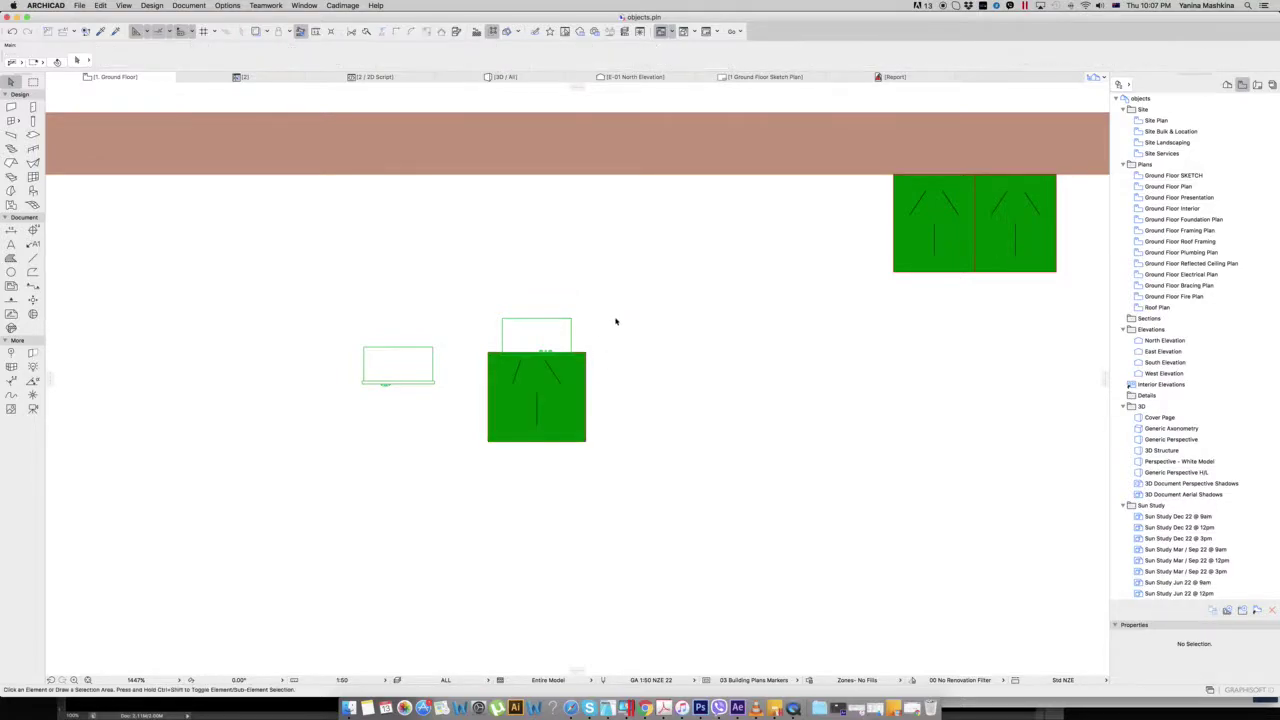
pyautogui.click(549, 362)
pyautogui.scroll(4, 549, 362)
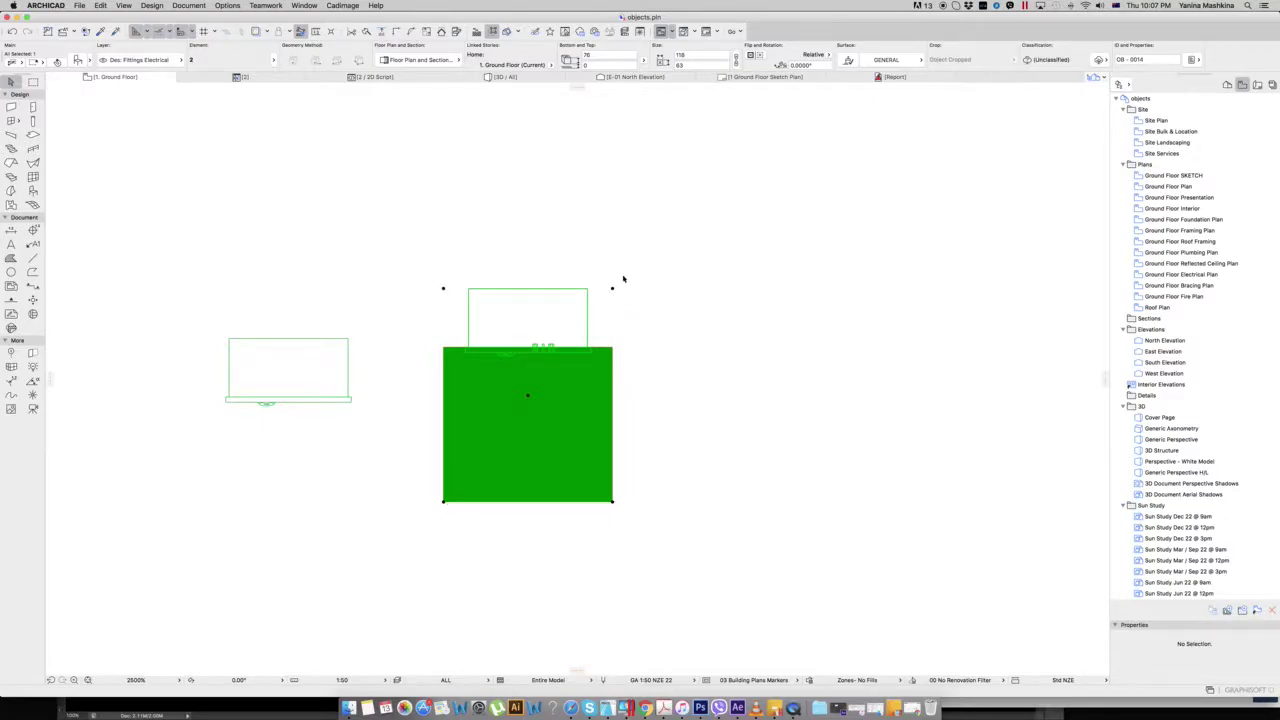
pyautogui.click(424, 272)
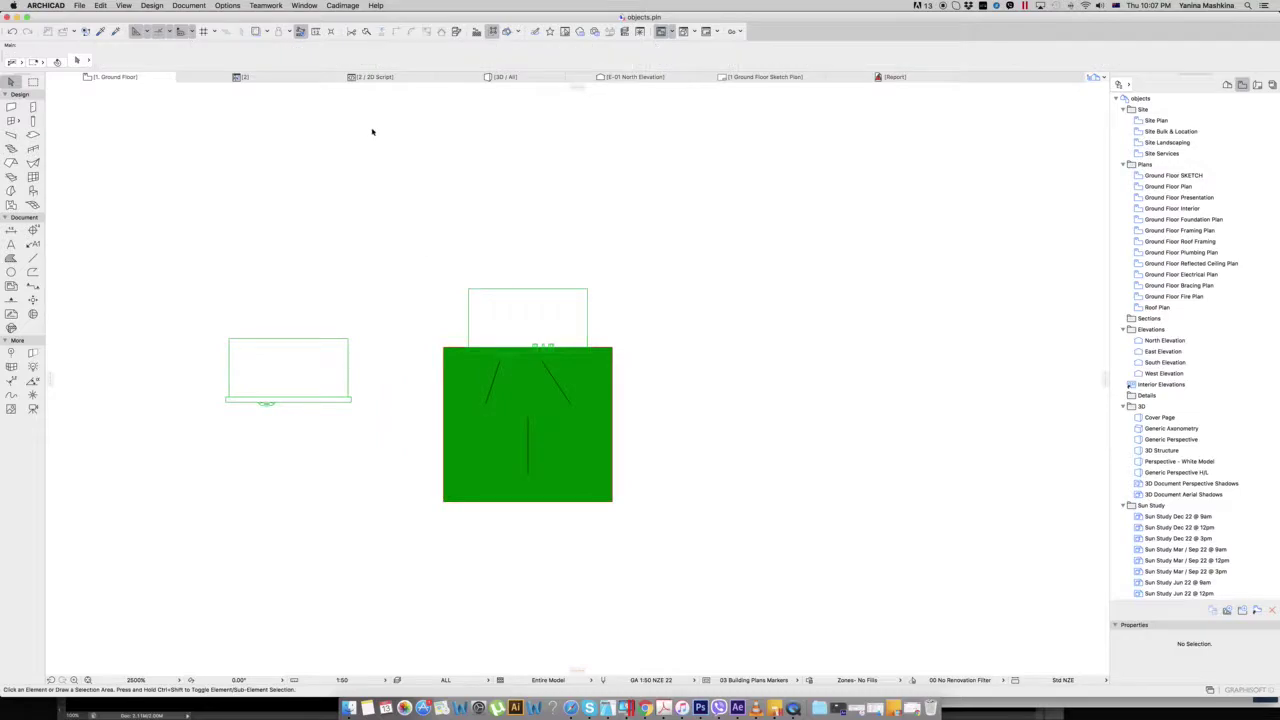
# Examine object 2's selection points relative to its socket geometry in the 3D view
pyautogui.press('F3')
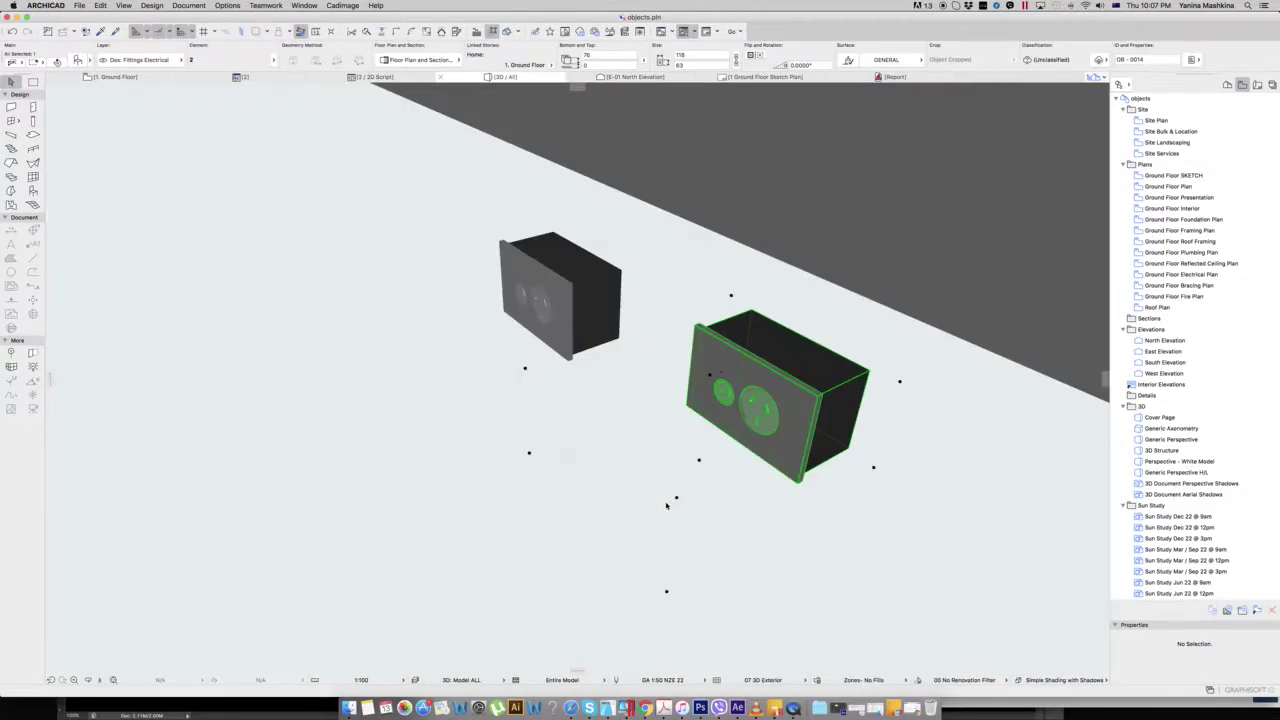
pyautogui.click(663, 502)
pyautogui.moveTo(820, 320); pyautogui.dragTo(654, 467)
pyautogui.scroll(-5, 770, 489)
pyautogui.scroll(3, 808, 480)
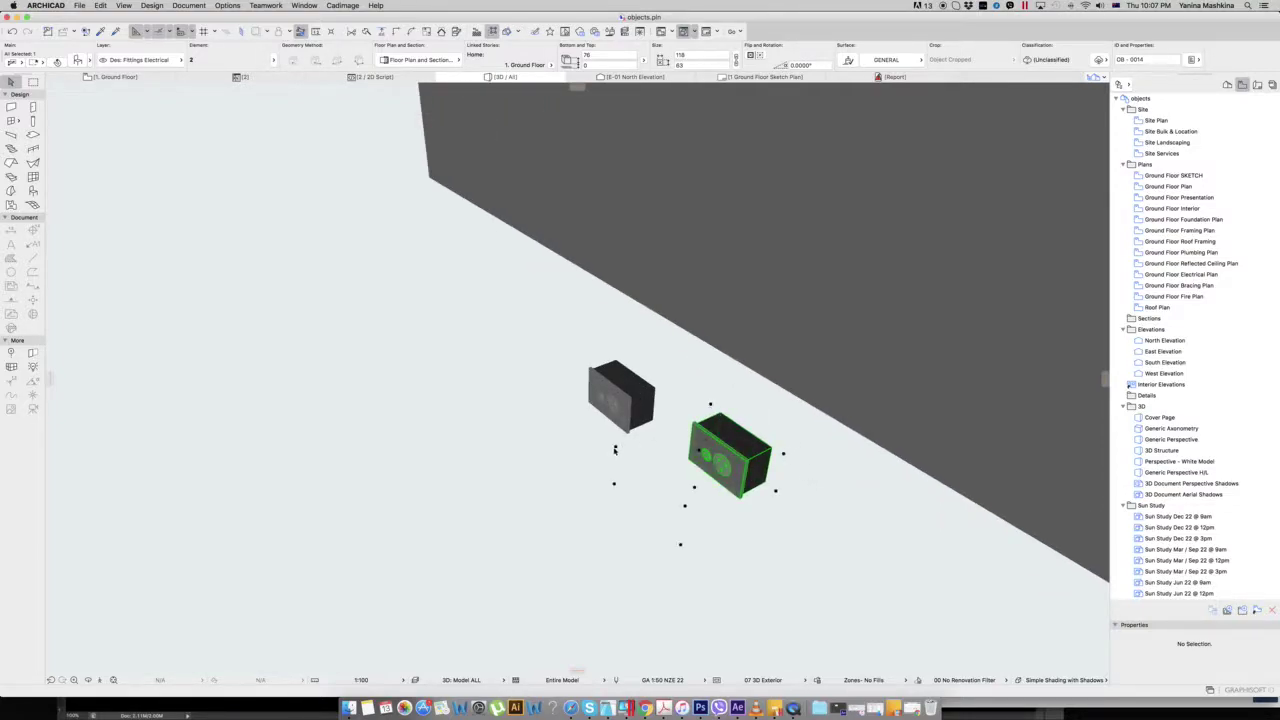
pyautogui.scroll(-4, 748, 510)
pyautogui.scroll(6, 746, 515)
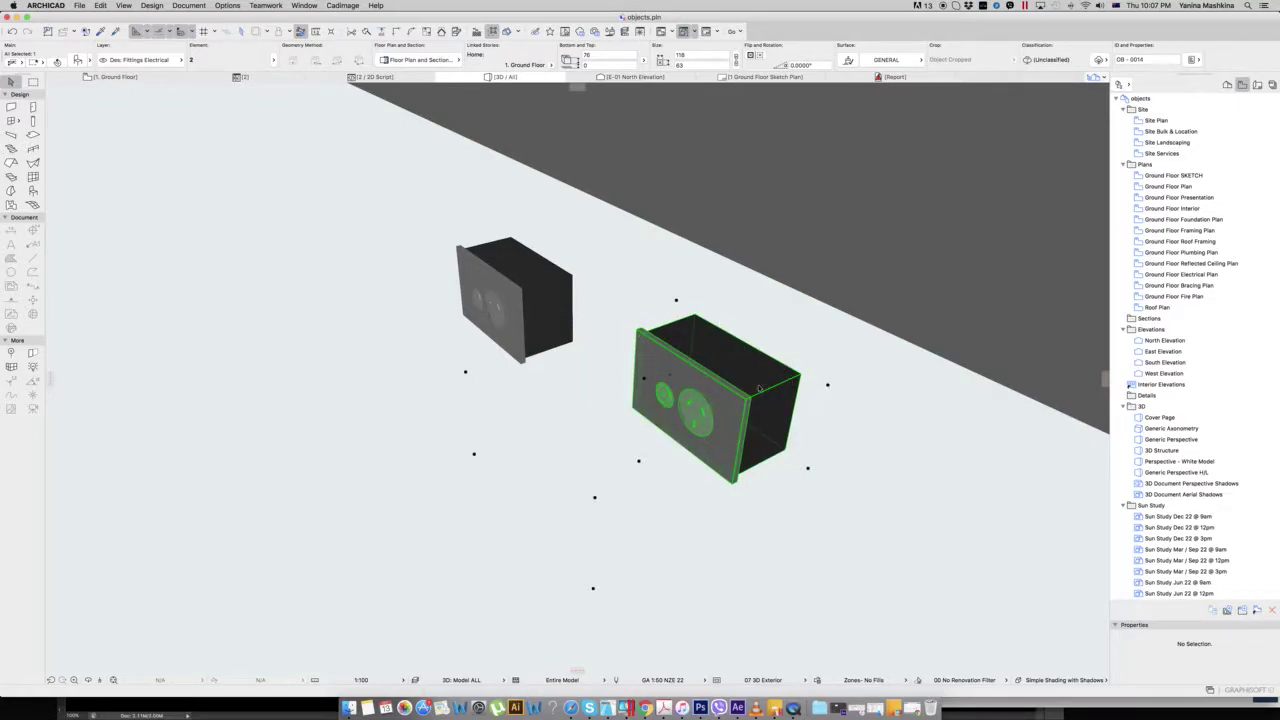
pyautogui.press('Escape')
pyautogui.moveTo(893, 349); pyautogui.dragTo(688, 490)
pyautogui.press('Escape')
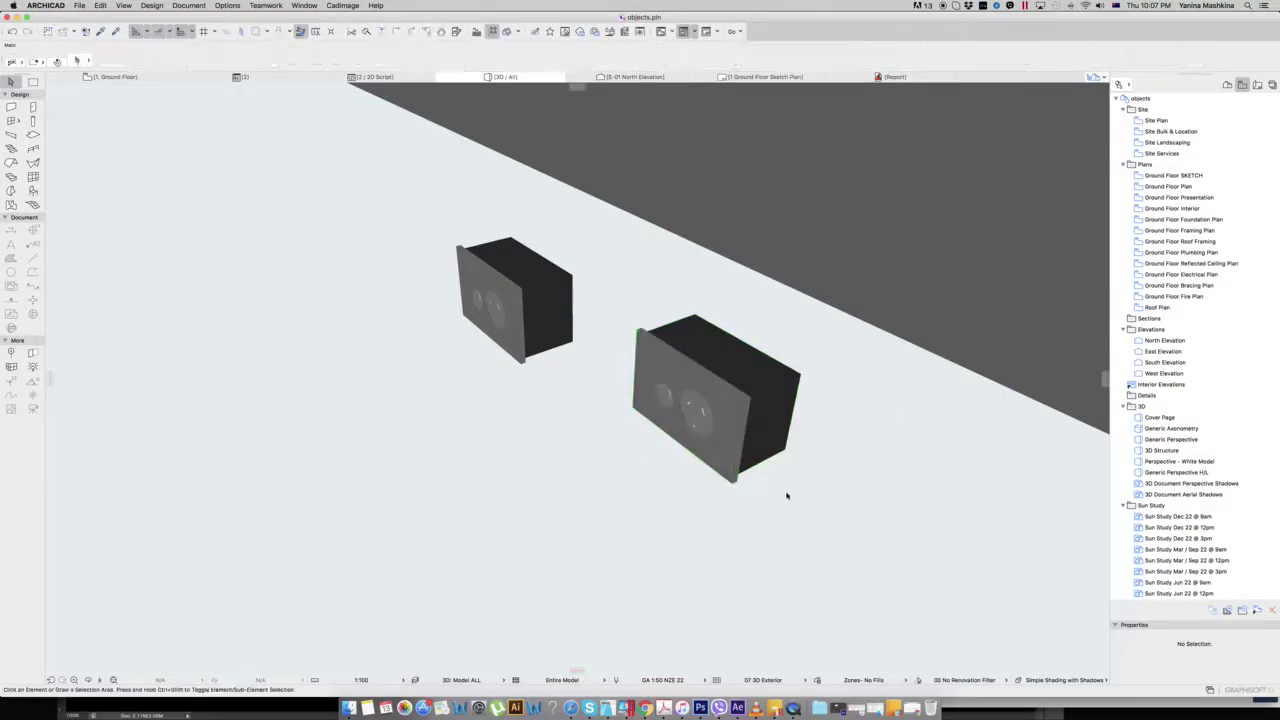
pyautogui.moveTo(820, 371); pyautogui.dragTo(681, 480)
pyautogui.press('Escape')
pyautogui.moveTo(829, 386); pyautogui.dragTo(686, 521)
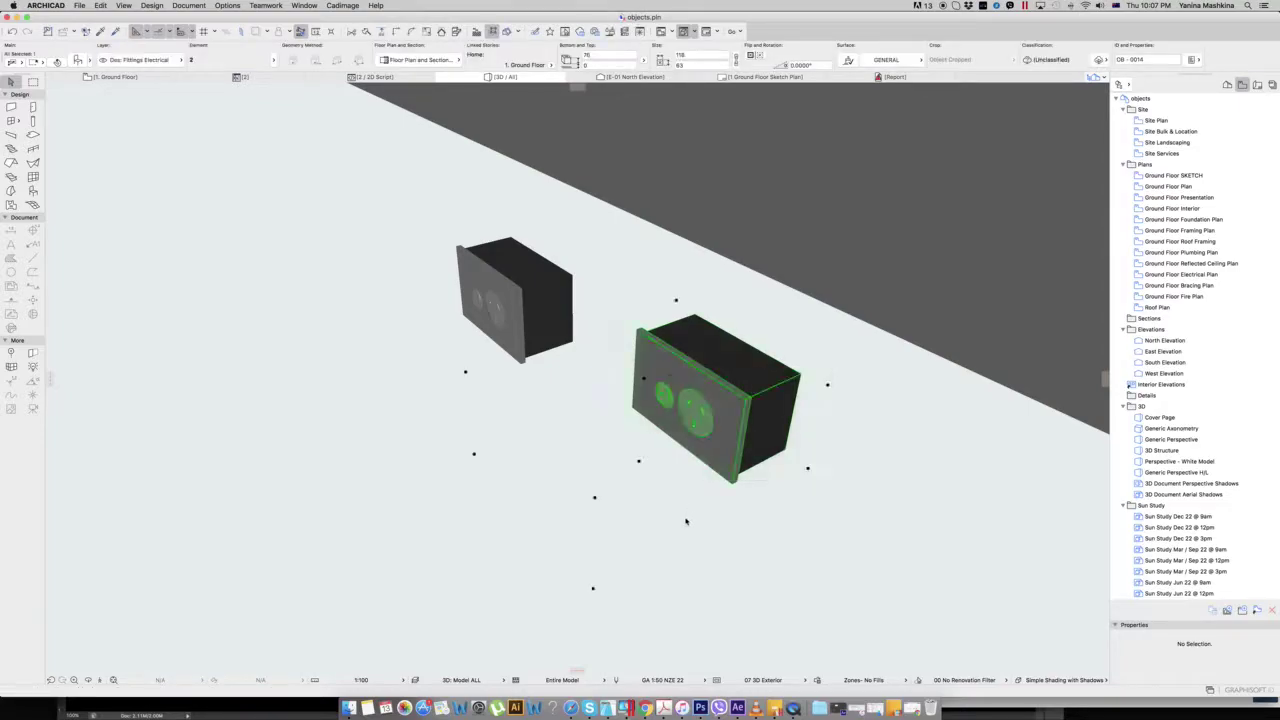
# Try to move object 2 by one of its selection points in 3D, undo the change and deselect the object
pyautogui.click(639, 461)
pyautogui.click(644, 386)
pyautogui.press('super+z')
pyautogui.press('Escape')
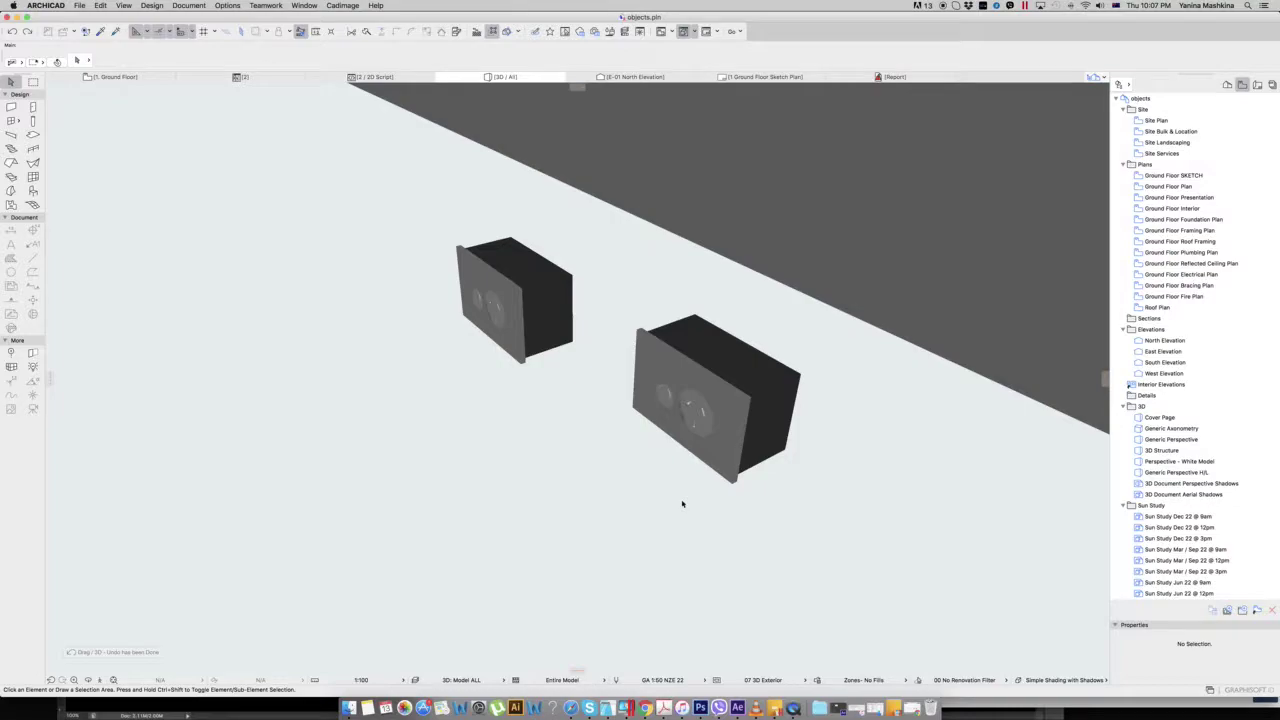
# Go back to the ground floor plan and inspect the selected object 2's faceplate and box outline up close
pyautogui.click(145, 80)
pyautogui.moveTo(669, 257); pyautogui.dragTo(426, 464)
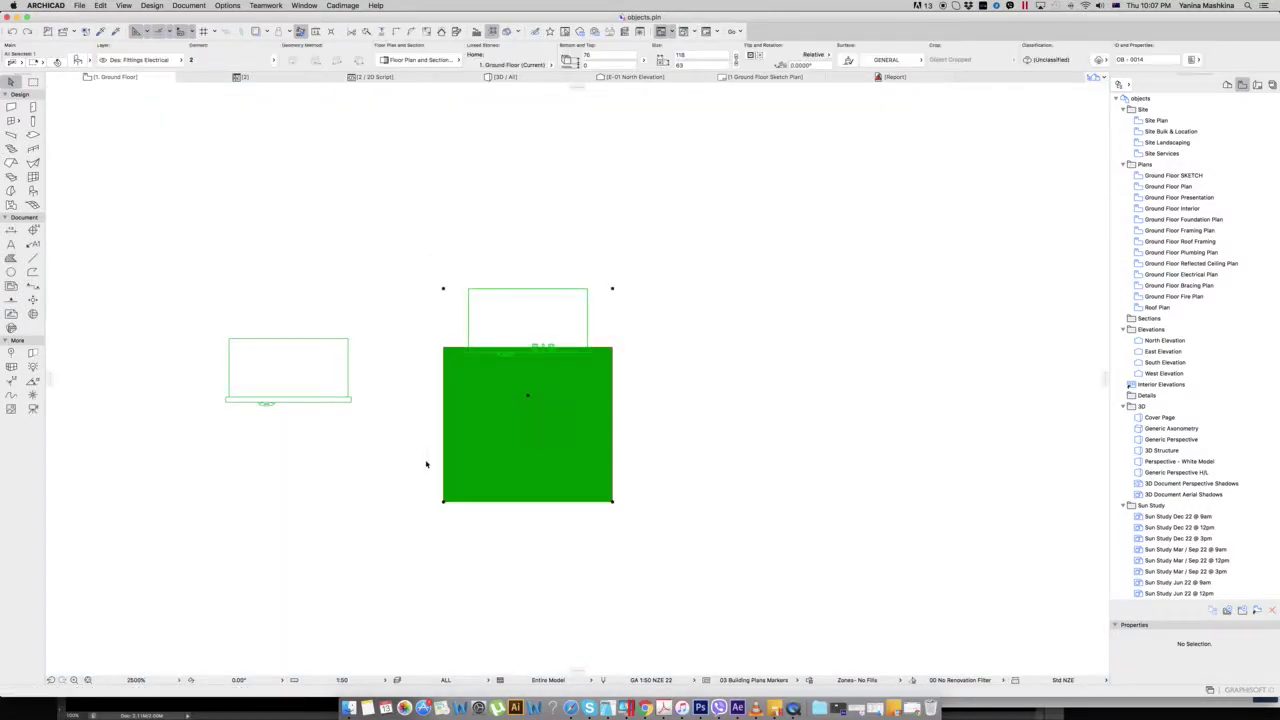
pyautogui.scroll(5, 510, 388)
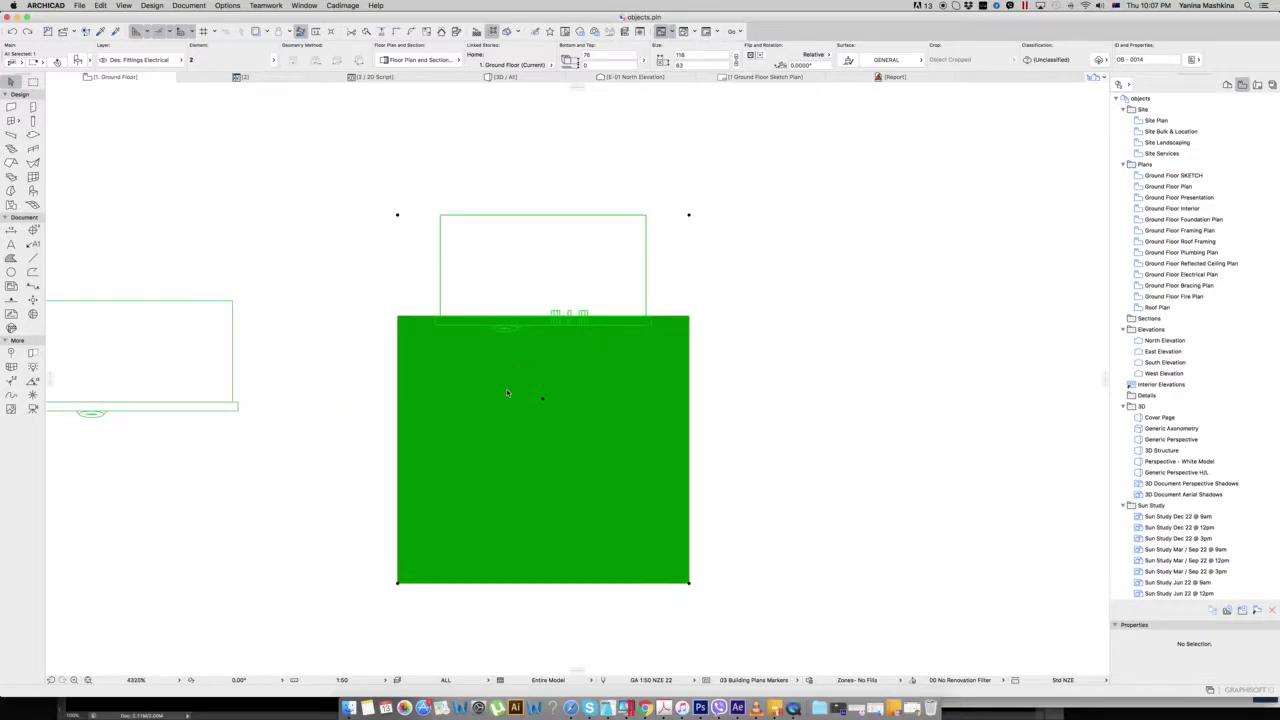
pyautogui.scroll(3, 510, 388)
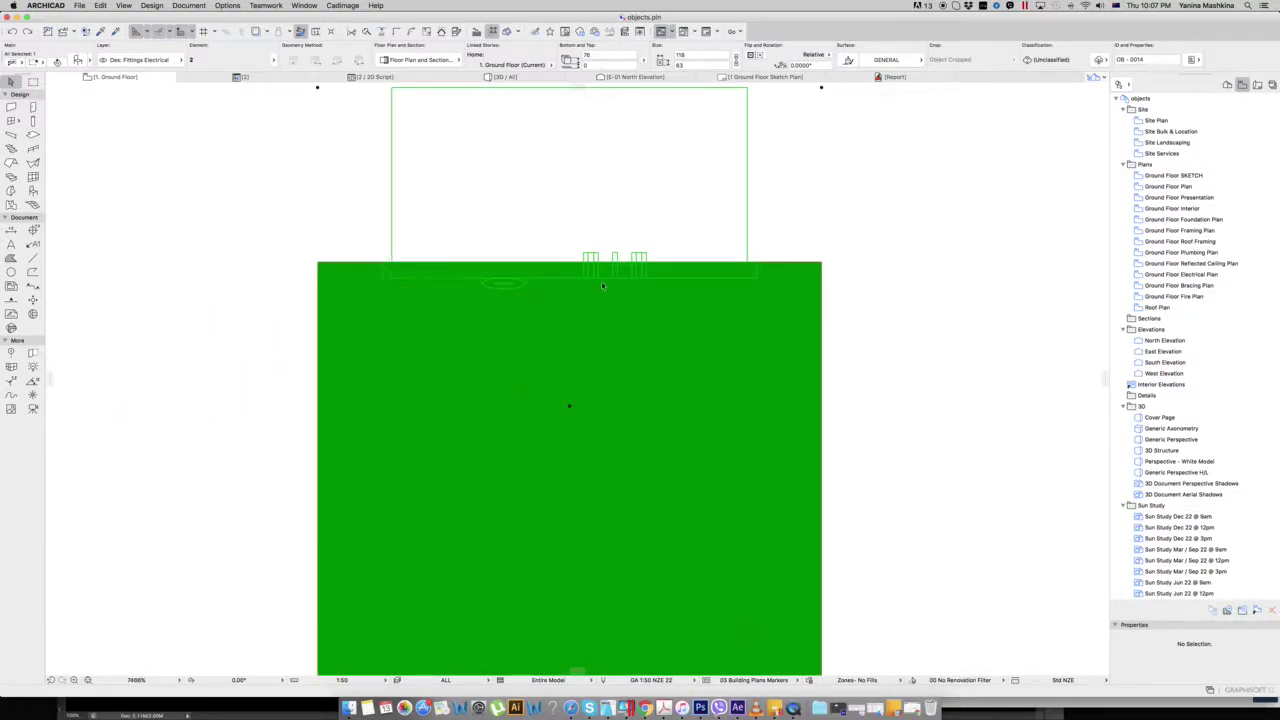
pyautogui.scroll(-3, 760, 411)
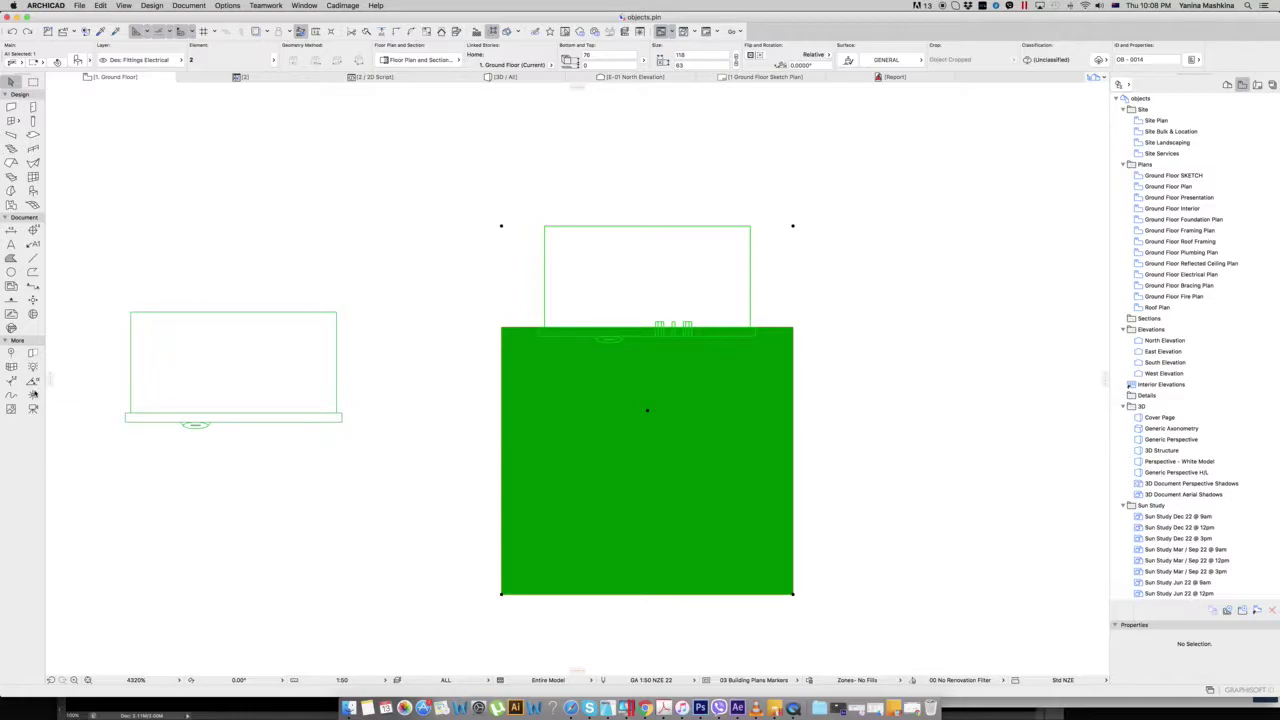
# Place hotspots at the four corners of the socket's faceplate outline on the ground floor plan
pyautogui.click(33, 395)
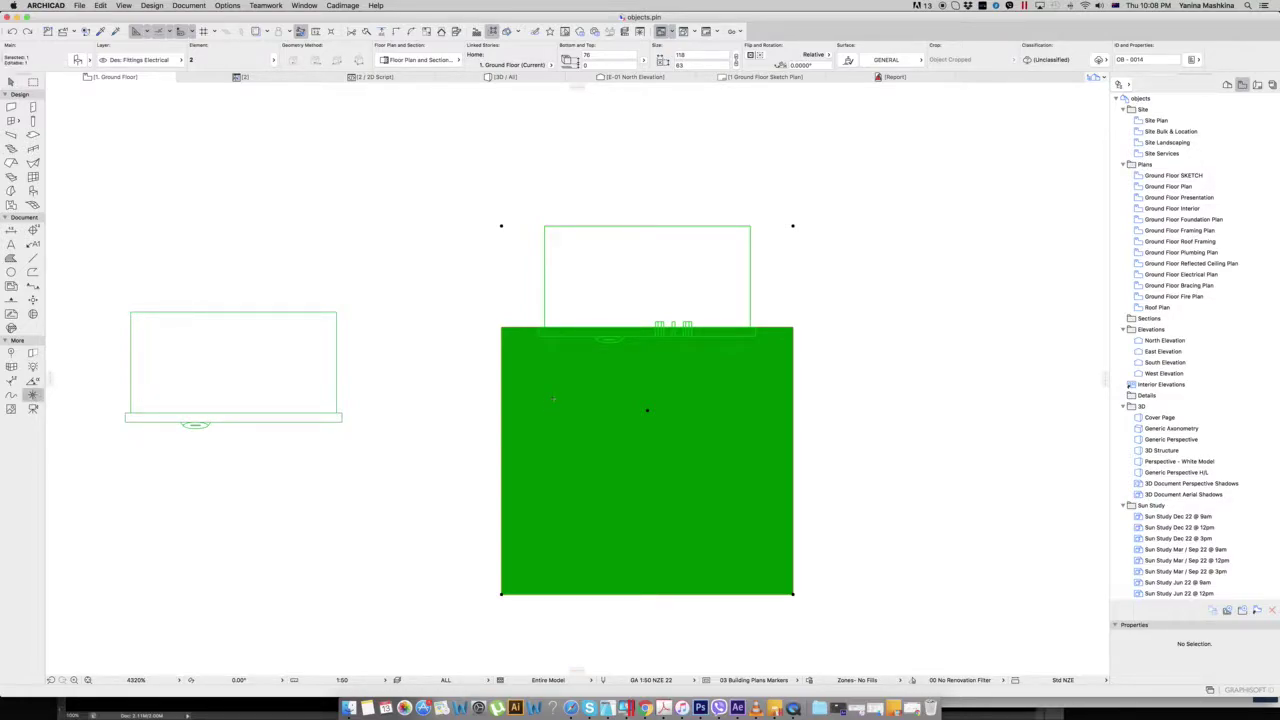
pyautogui.scroll(5, 548, 354)
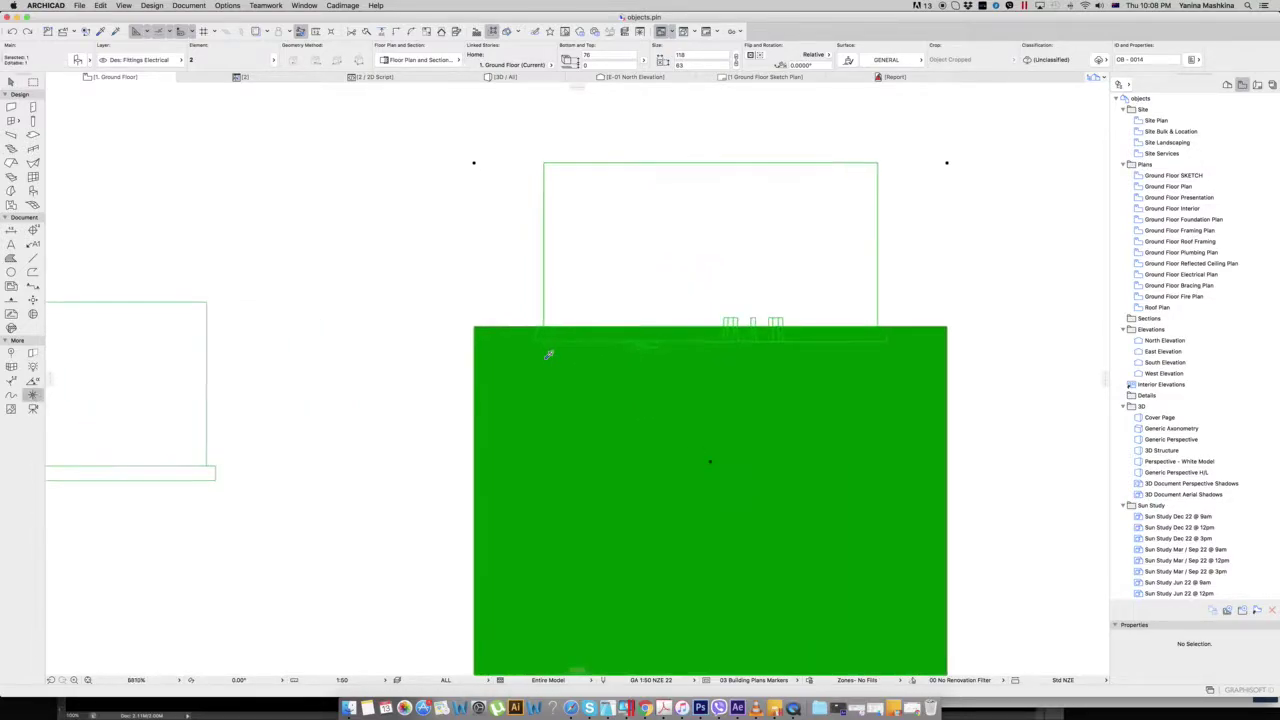
pyautogui.scroll(2, 548, 354)
pyautogui.scroll(-3, 548, 354)
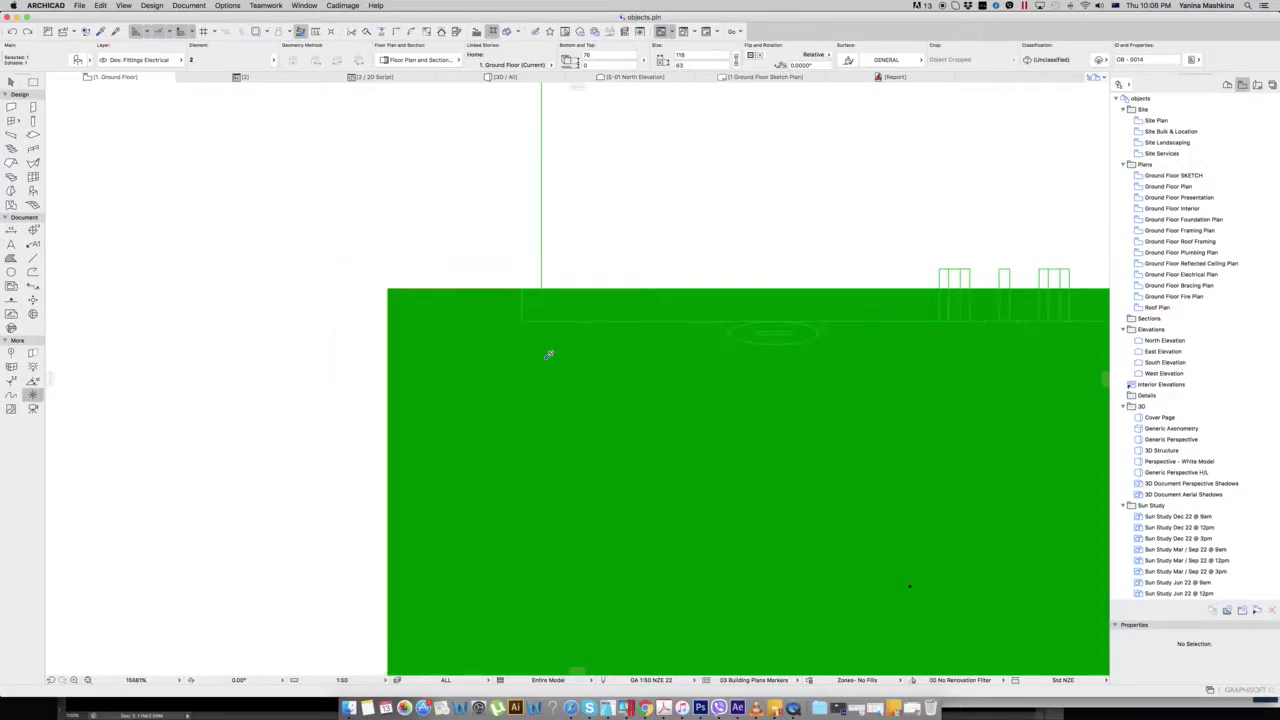
pyautogui.scroll(3, 548, 354)
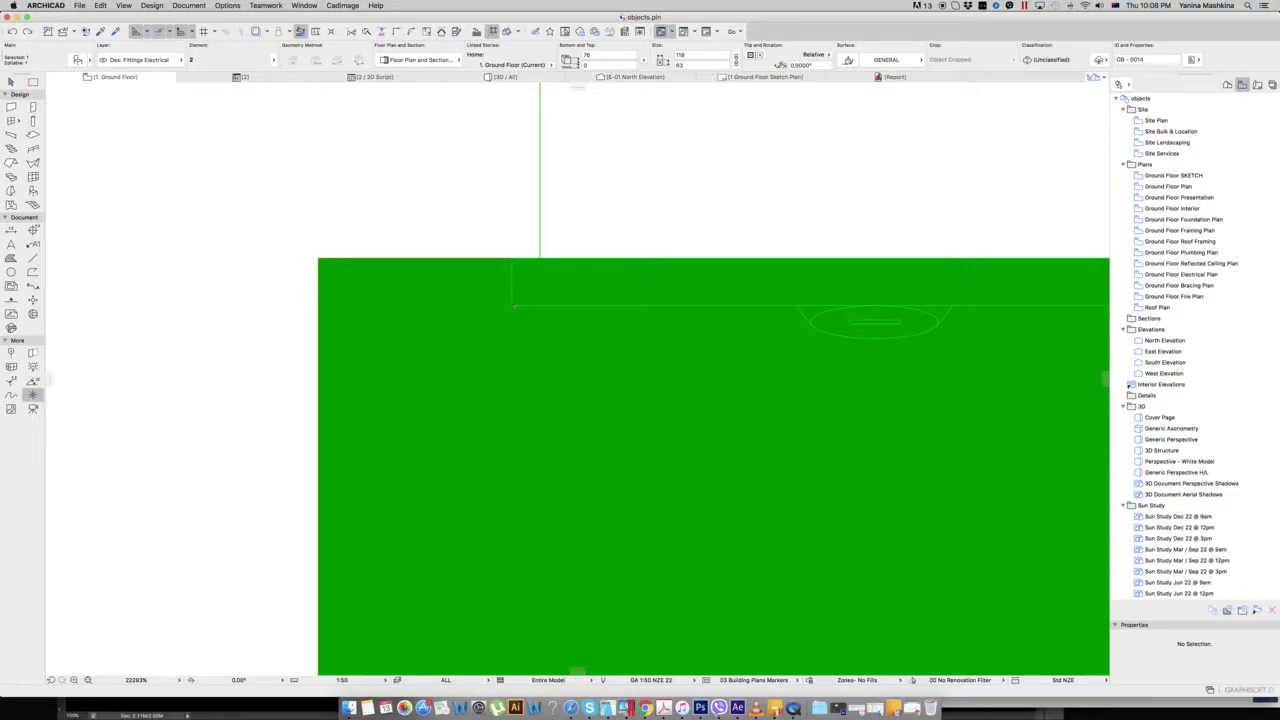
pyautogui.scroll(4, 514, 300)
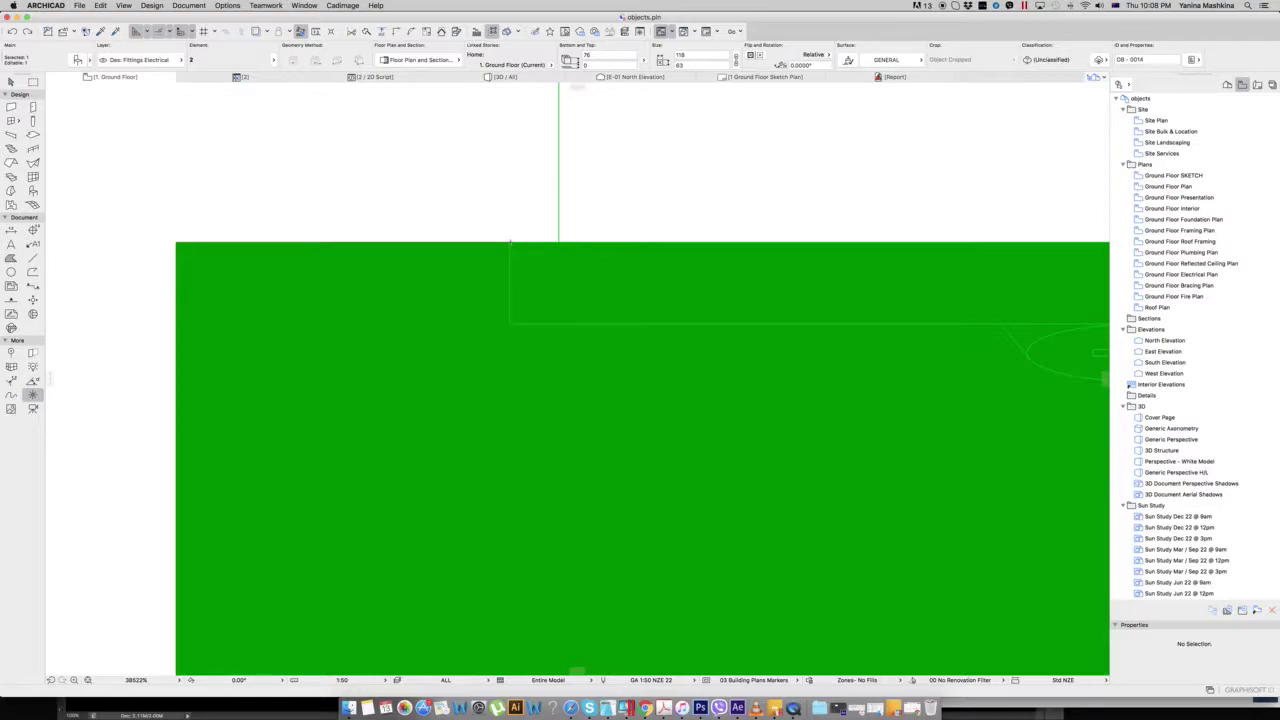
pyautogui.press('Escape')
pyautogui.moveTo(518, 258); pyautogui.dragTo(515, 254, button='middle')
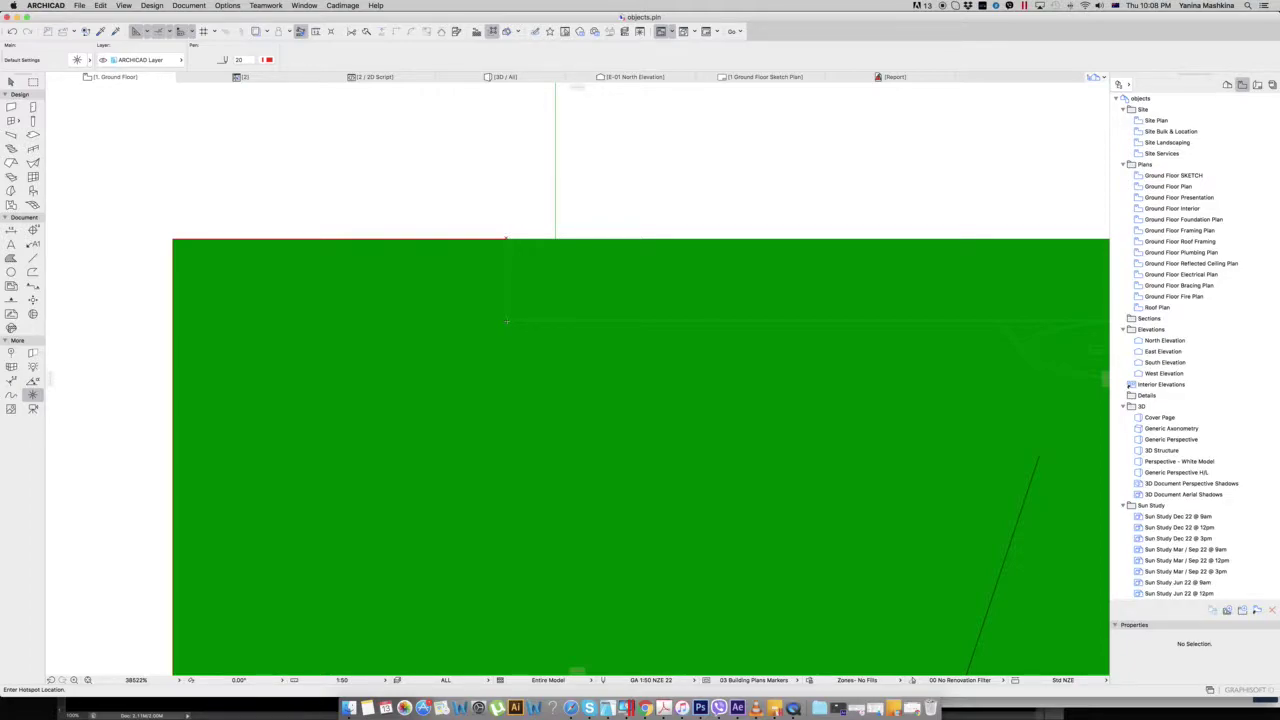
pyautogui.hscroll(10, 520, 330)
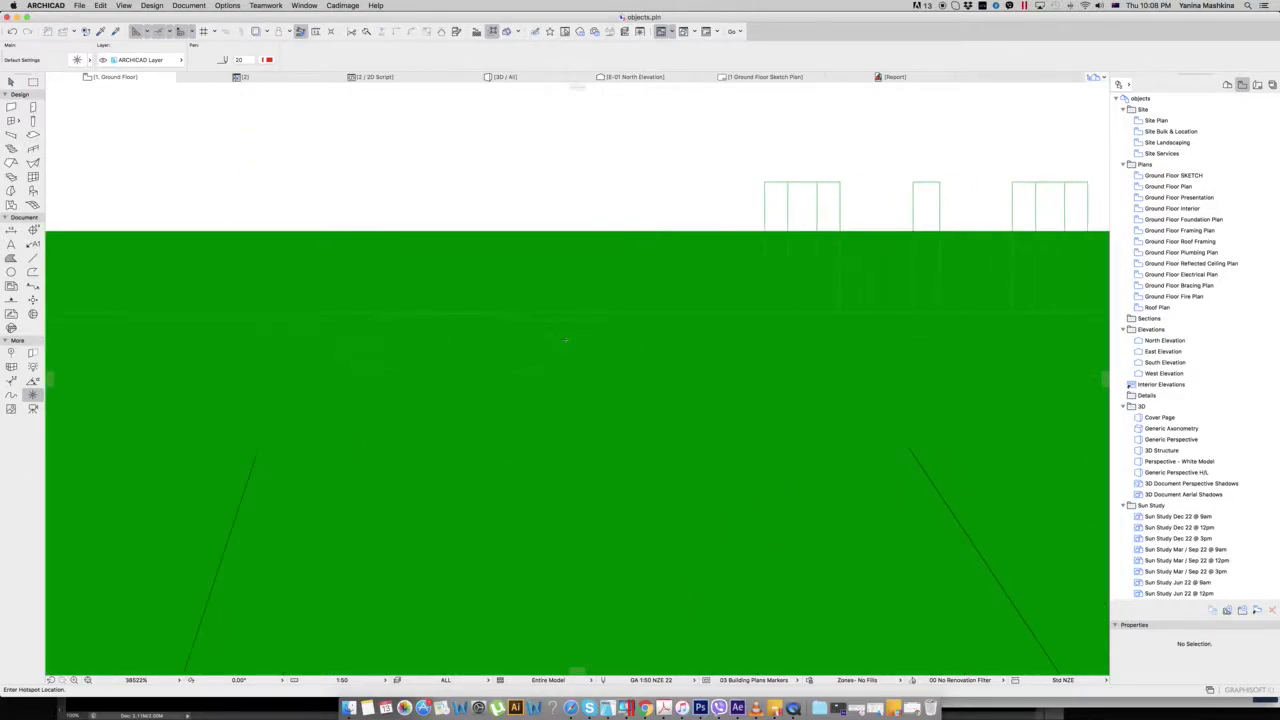
pyautogui.hscroll(10, 565, 340)
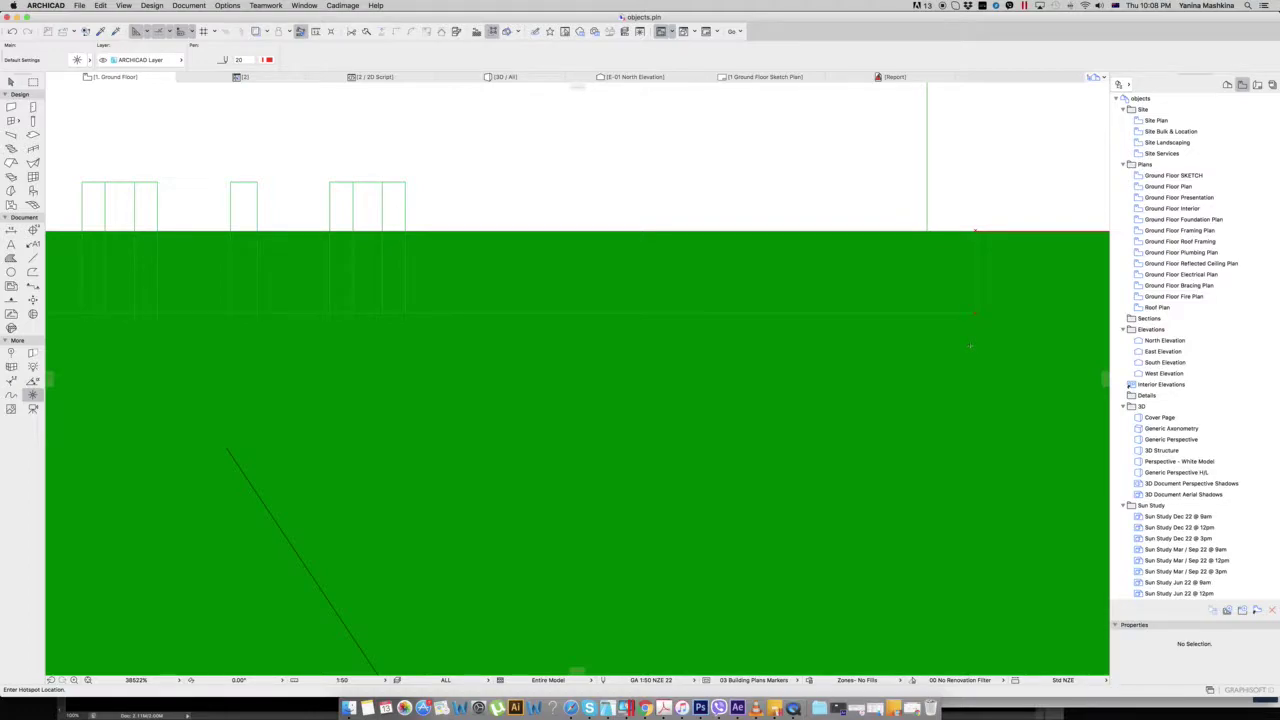
# Add hotspots at the two rear corners of the socket's back box outline
pyautogui.scroll(-5, 976, 313)
pyautogui.scroll(-5, 972, 342)
pyautogui.scroll(5, 966, 237)
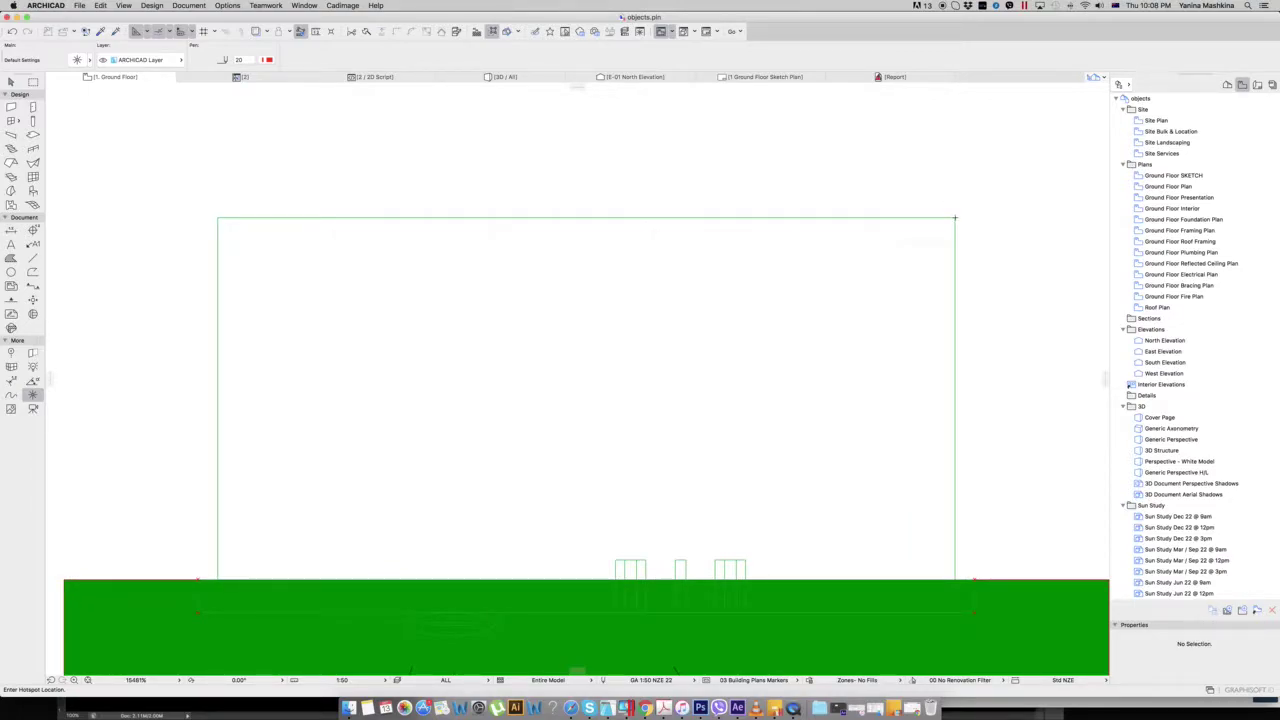
pyautogui.hscroll(-5, 798, 219)
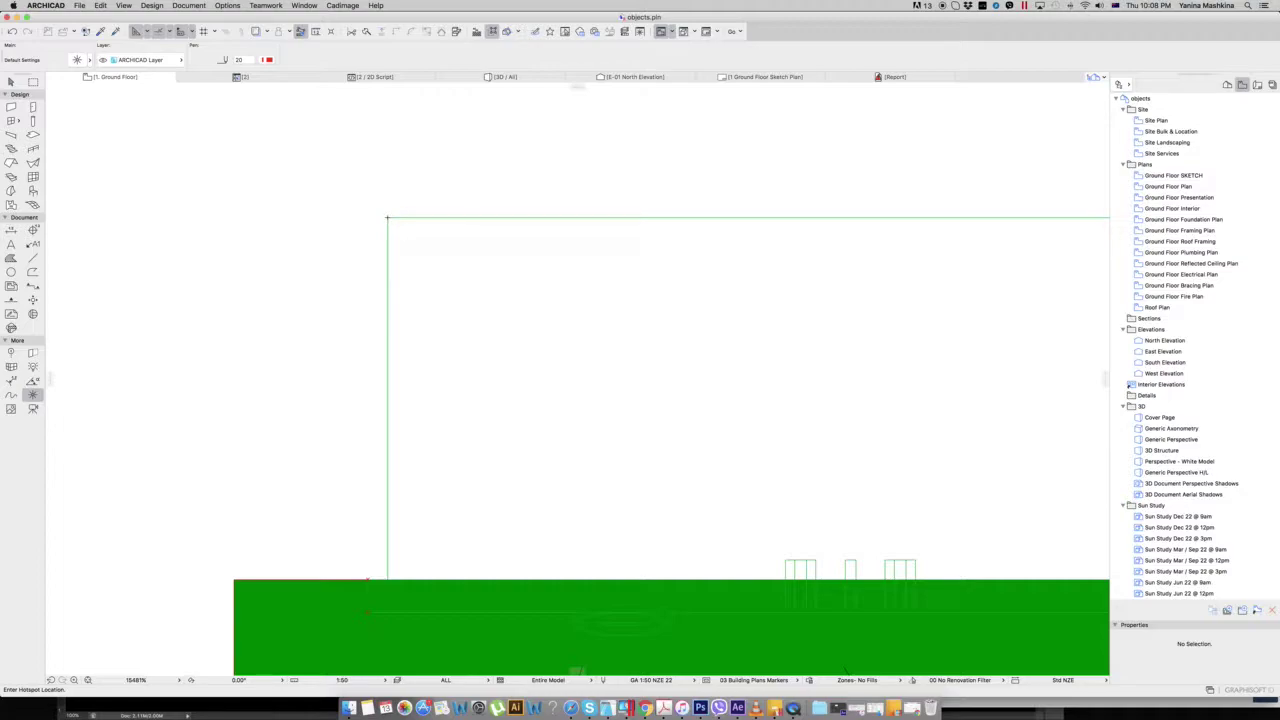
pyautogui.scroll(-5, 482, 237)
pyautogui.scroll(-1, 483, 237)
pyautogui.scroll(-4, 690, 420)
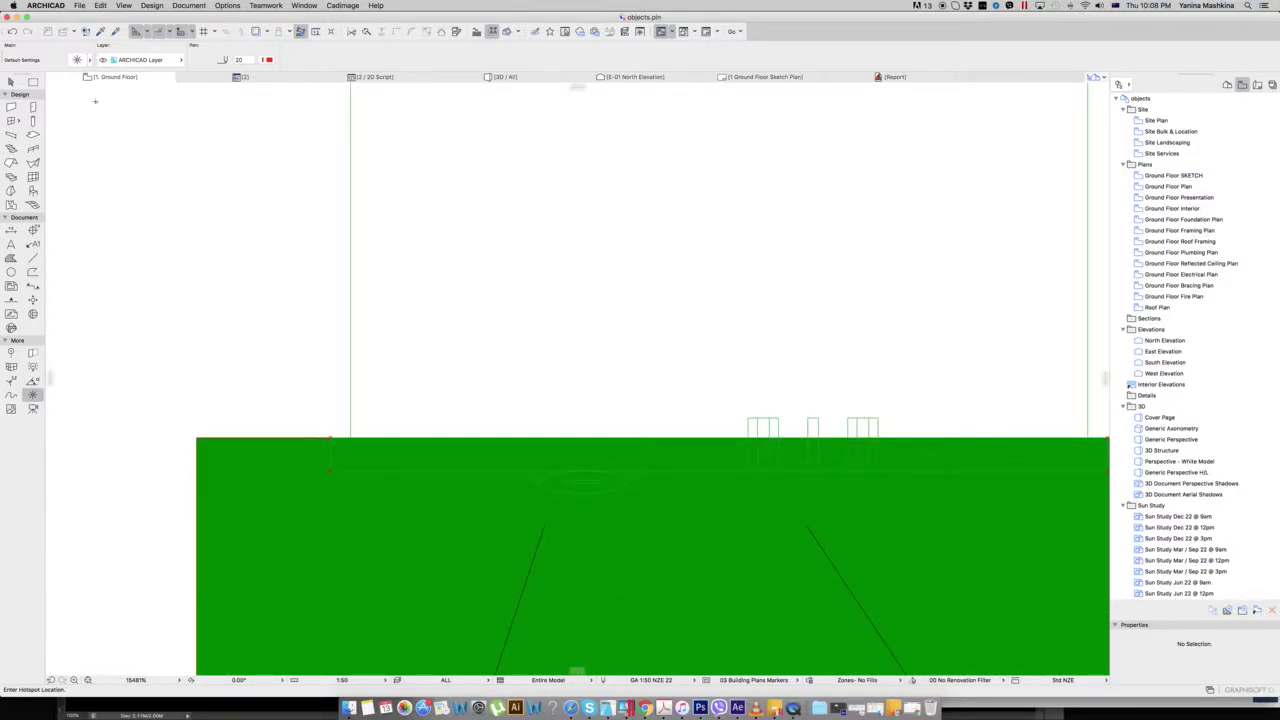
pyautogui.scroll(-5, 230, 376)
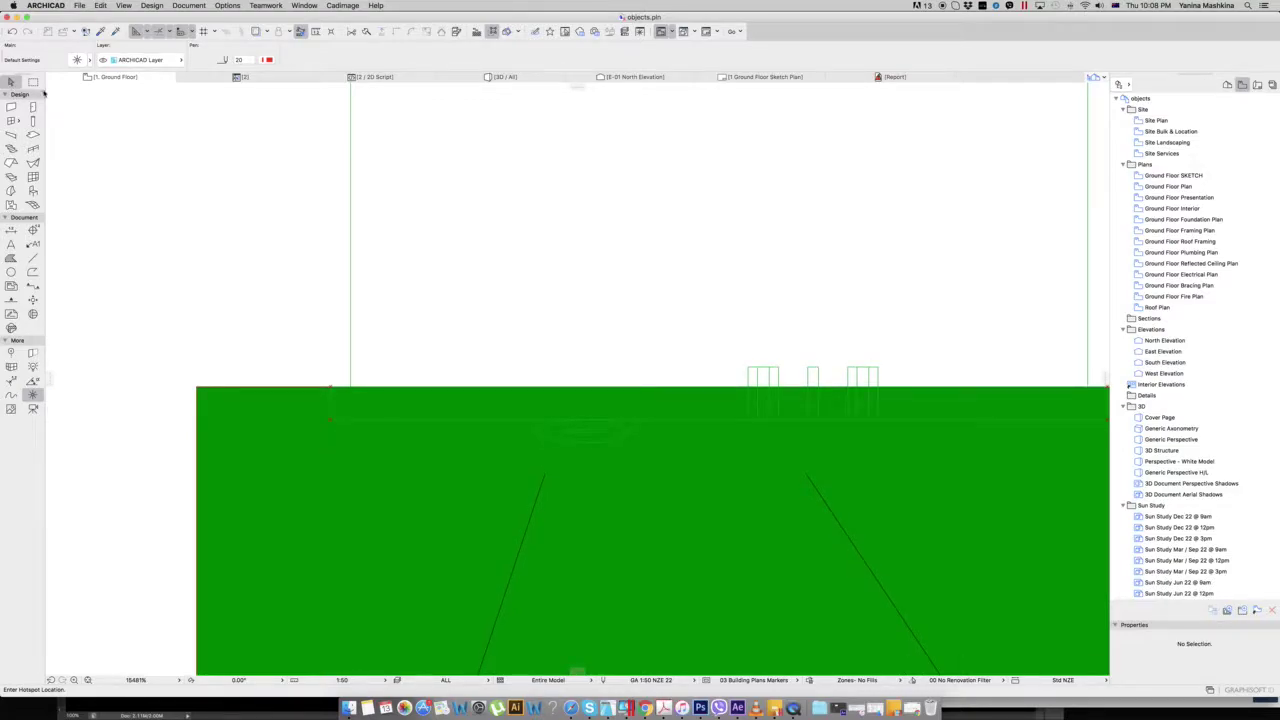
pyautogui.scroll(4, 330, 380)
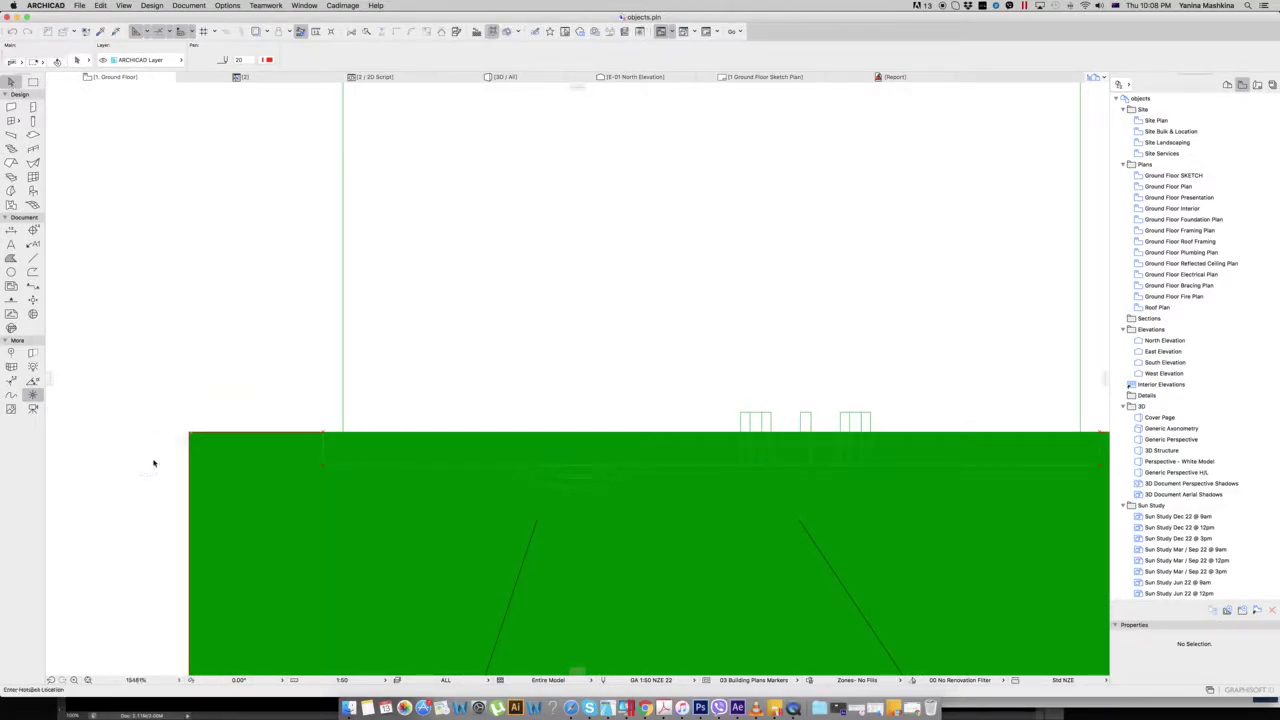
pyautogui.click(136, 514)
pyautogui.click(298, 345)
pyautogui.click(238, 369)
pyautogui.press('super+z')
pyautogui.press('super+z')
pyautogui.scroll(-5, 238, 389)
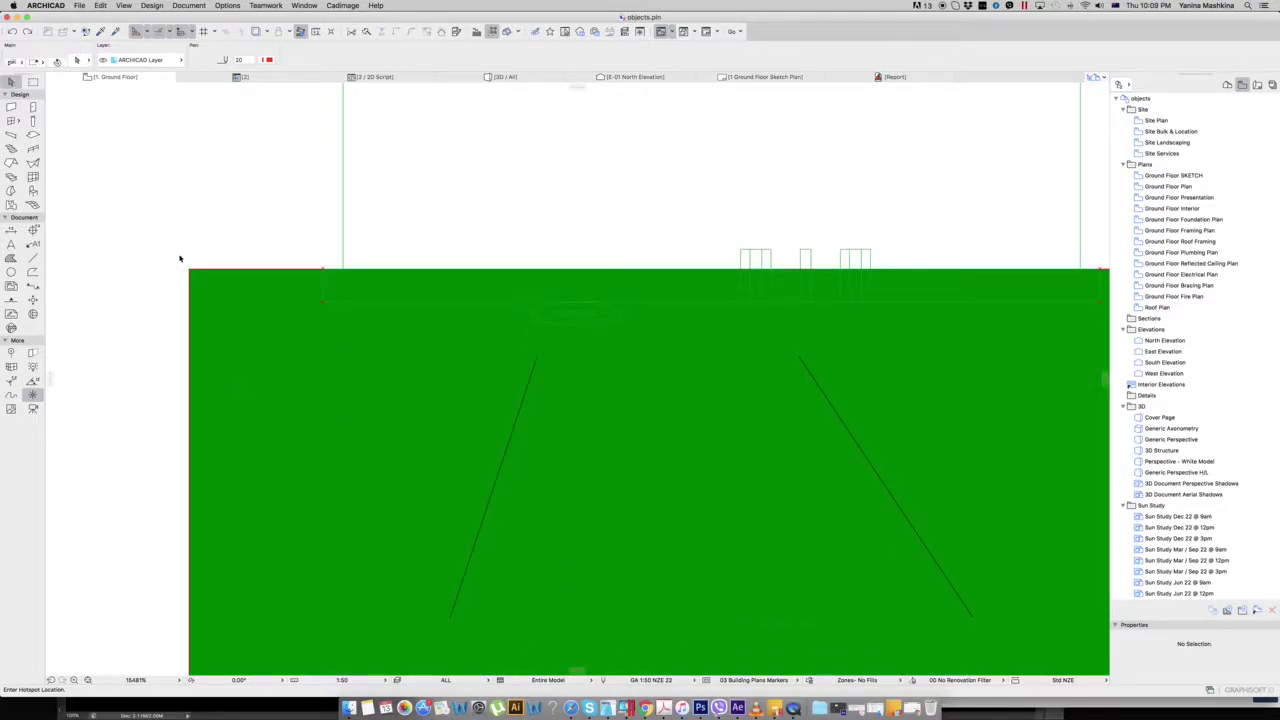
pyautogui.click(256, 211)
pyautogui.press('super+z')
pyautogui.scroll(3, 266, 374)
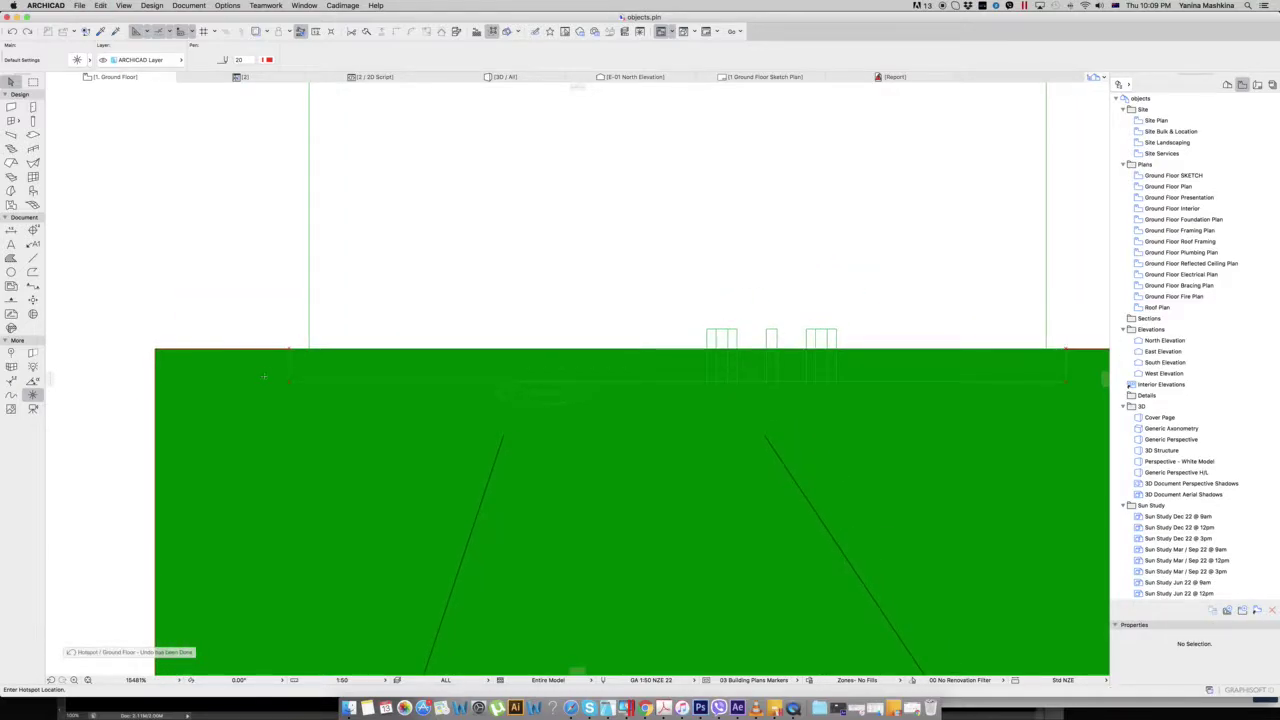
# Place a hotspot at the midpoint of the faceplate's rear edge using a vertical guide line, and remove the guide line
pyautogui.scroll(-3, 267, 372)
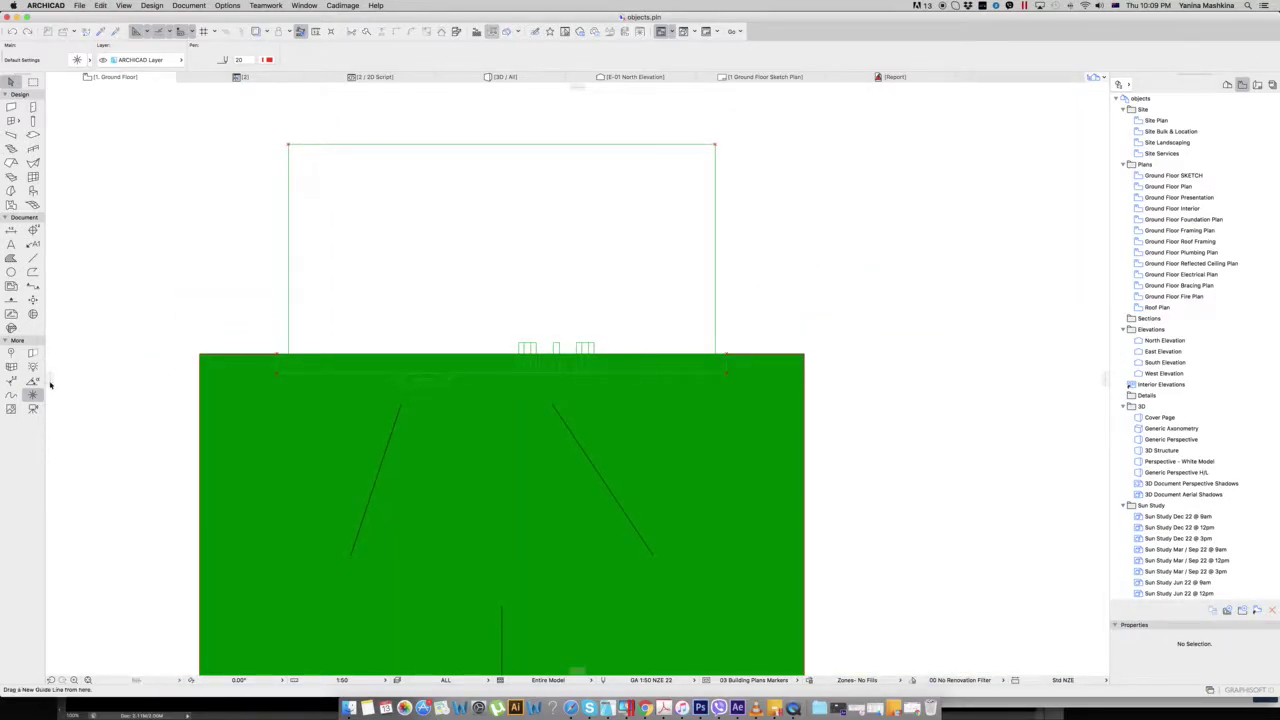
pyautogui.moveTo(49, 380); pyautogui.dragTo(507, 145)
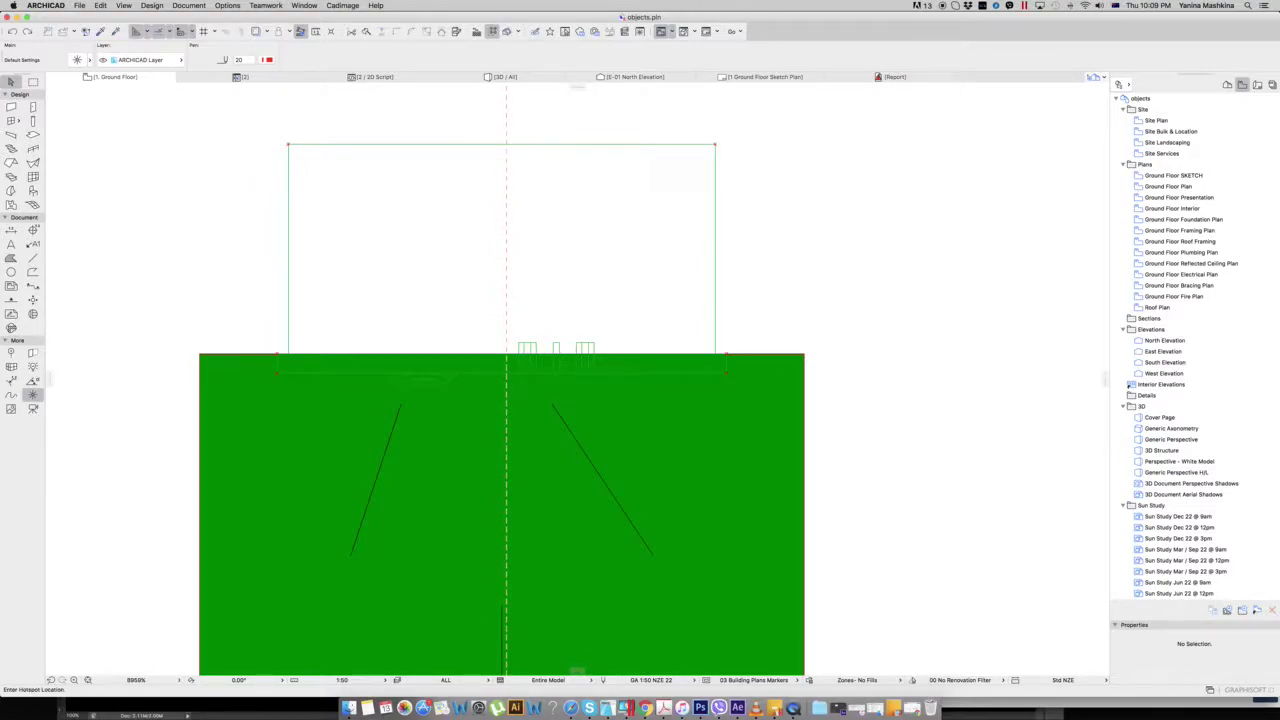
pyautogui.scroll(5, 510, 357)
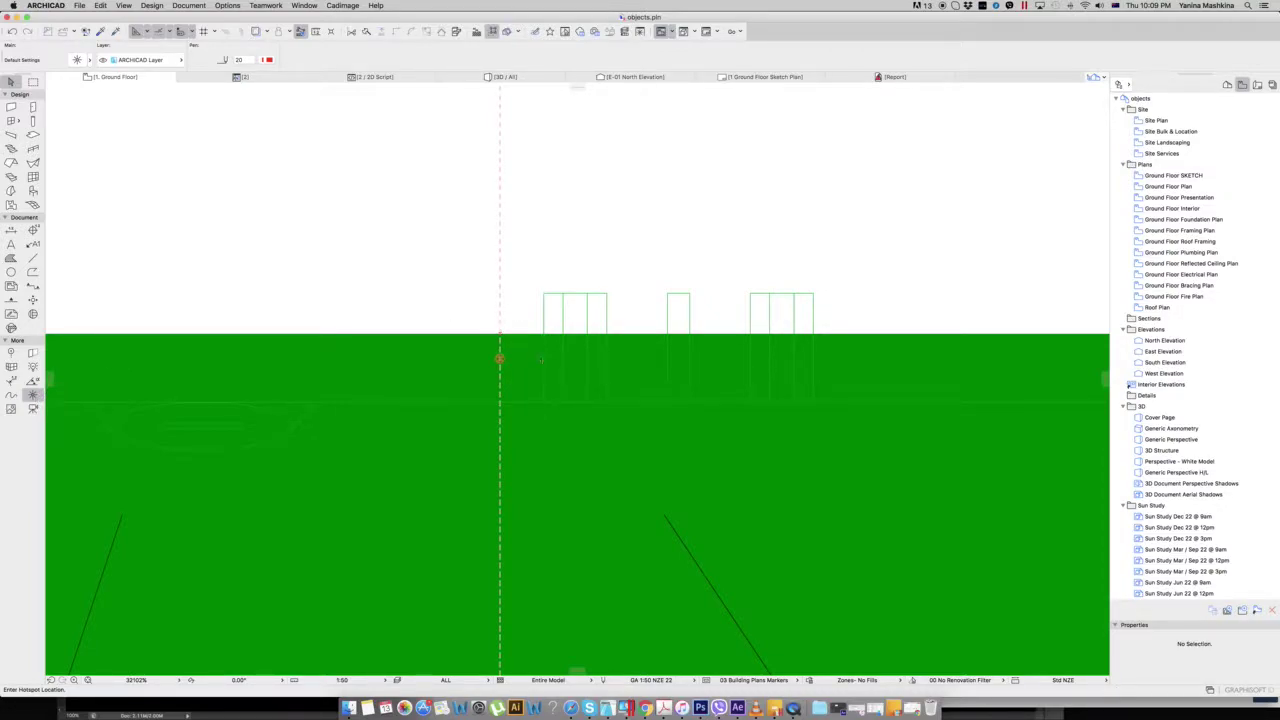
pyautogui.scroll(-2, 521, 347)
pyautogui.scroll(-5, 521, 347)
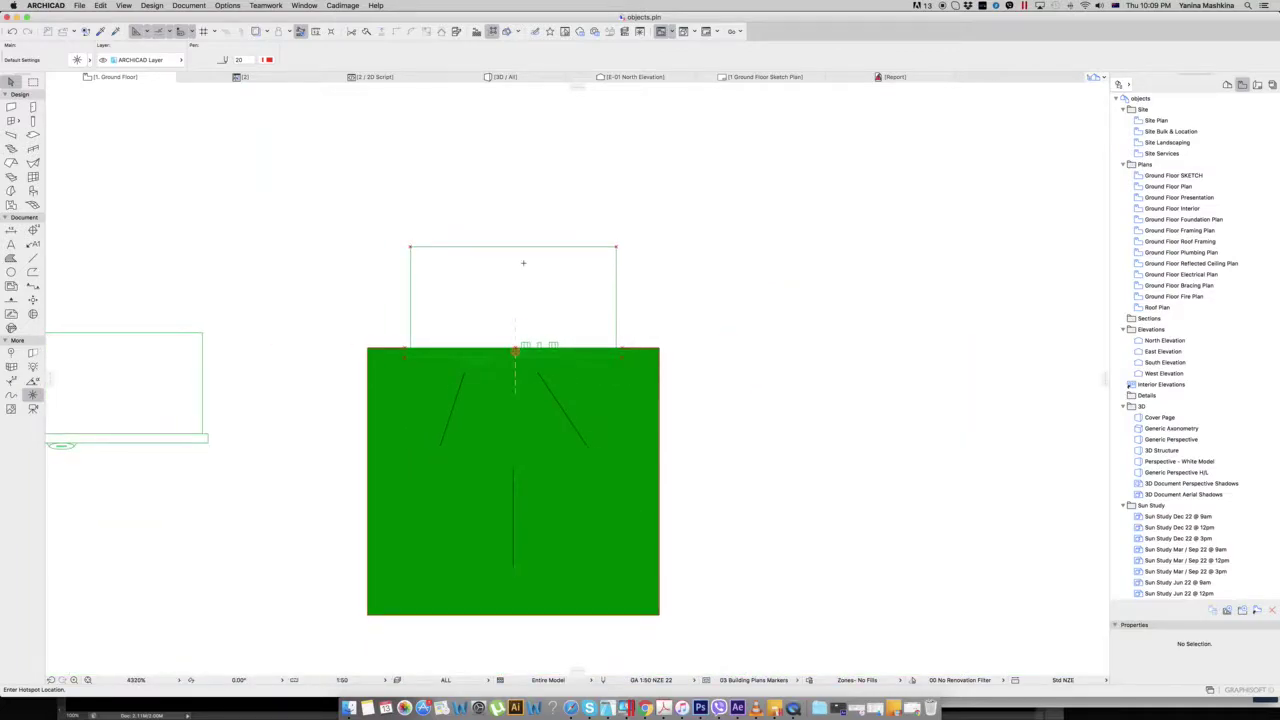
pyautogui.click(583, 89)
pyautogui.click(612, 103)
# Open object 2's 2D symbol and delete the socket's faceplate and back box linework from it
pyautogui.click(218, 77)
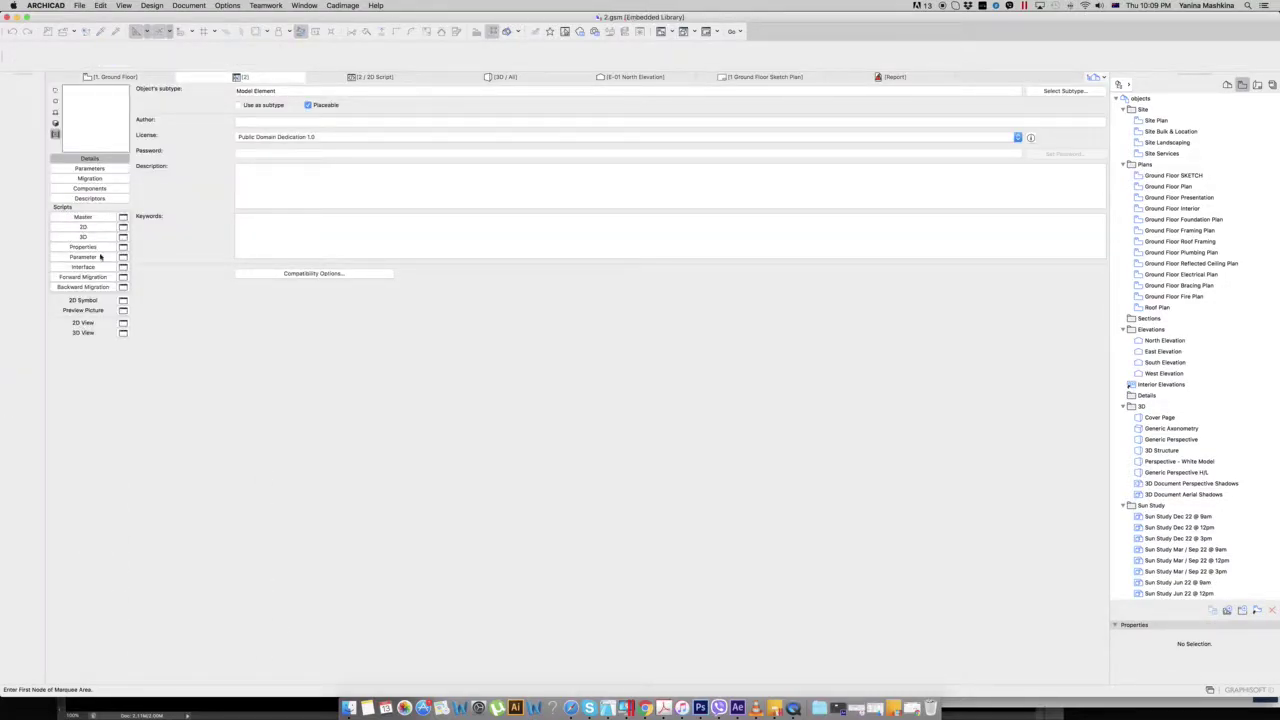
pyautogui.click(123, 300)
pyautogui.click(11, 82)
pyautogui.scroll(-1, 320, 408)
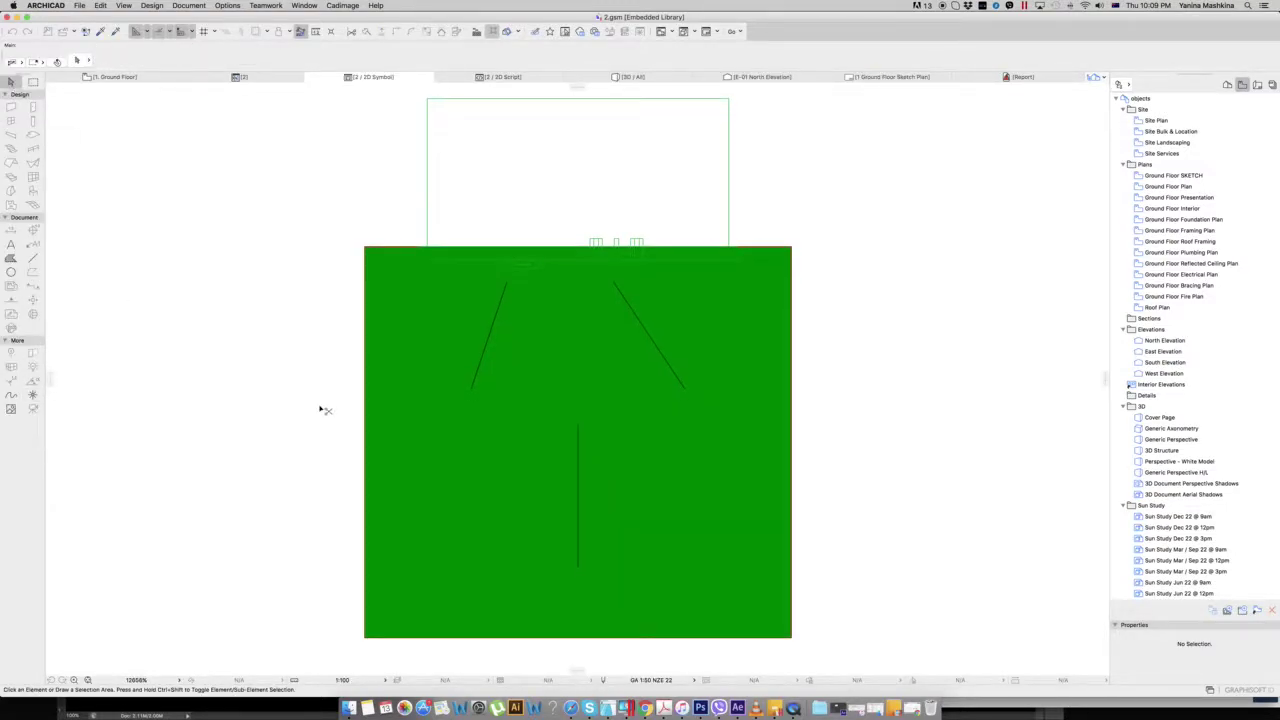
pyautogui.scroll(-3, 320, 408)
pyautogui.scroll(1, 320, 408)
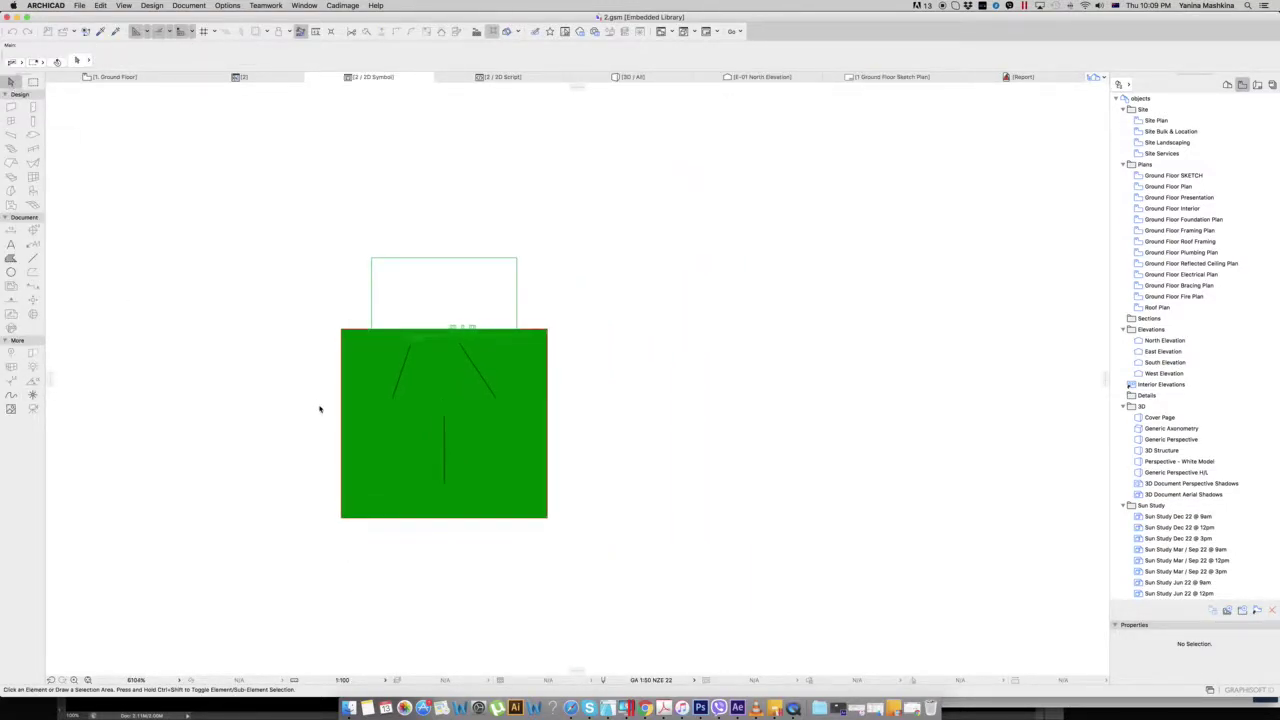
pyautogui.moveTo(627, 230); pyautogui.dragTo(300, 500)
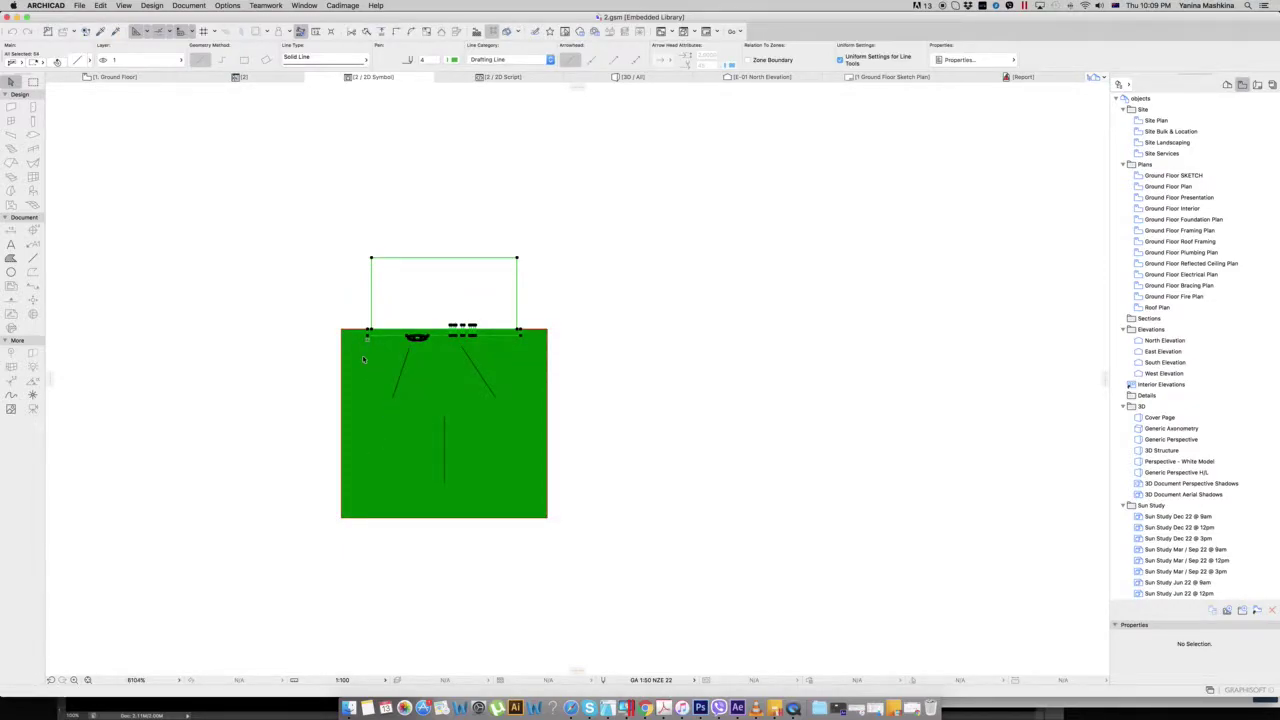
pyautogui.press('Delete')
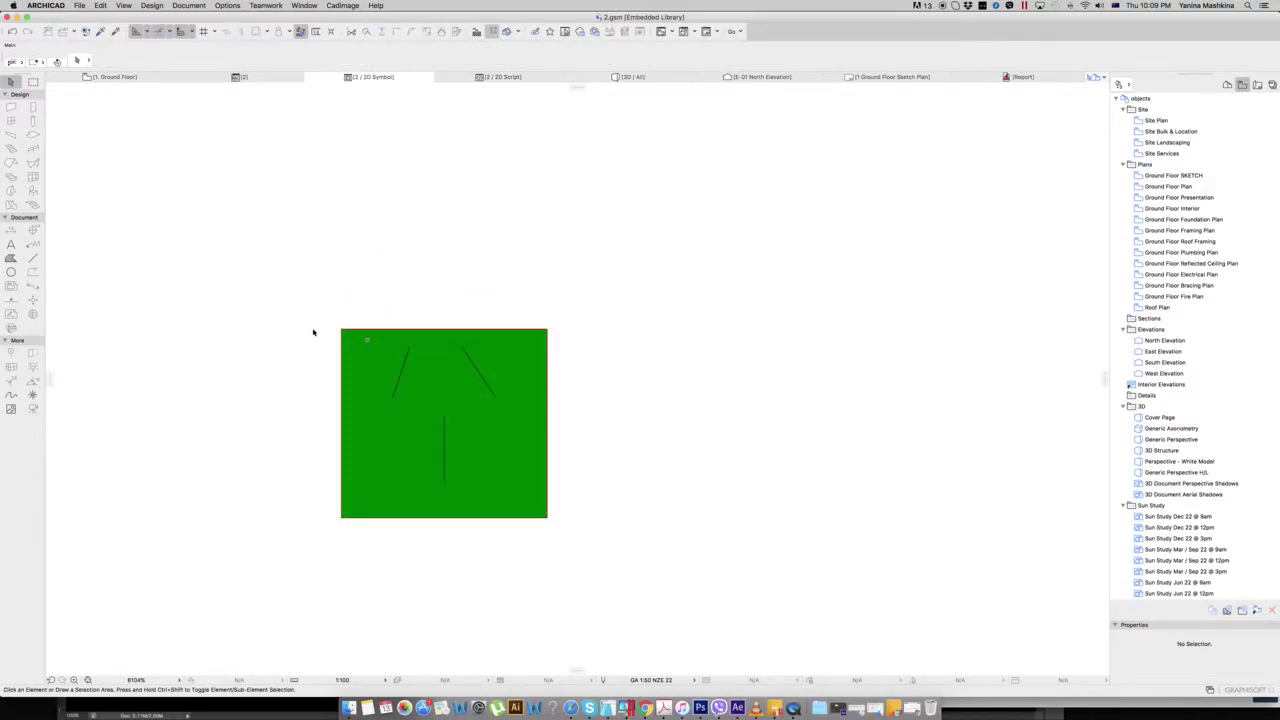
# Select object 2 with all its hotspots on the ground floor plan and assign the layer Des: Fittings Electrical
pyautogui.click(124, 80)
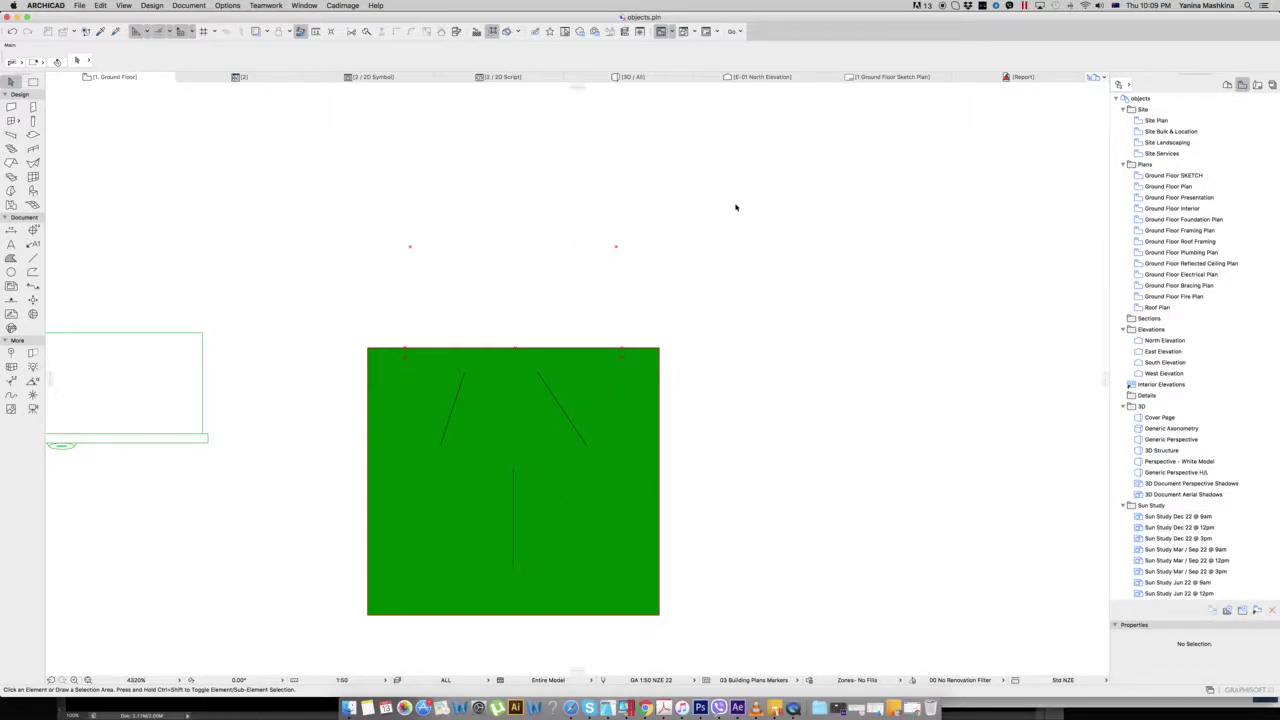
pyautogui.moveTo(744, 201); pyautogui.dragTo(274, 646)
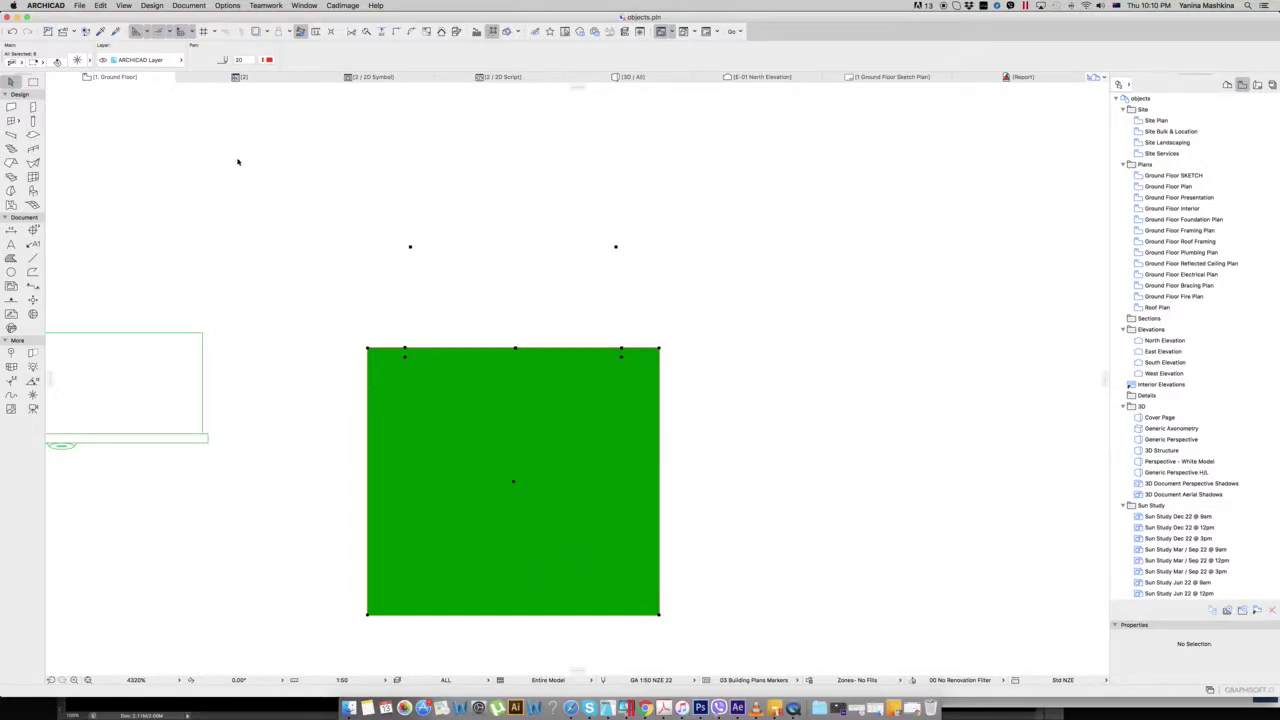
pyautogui.click(181, 61)
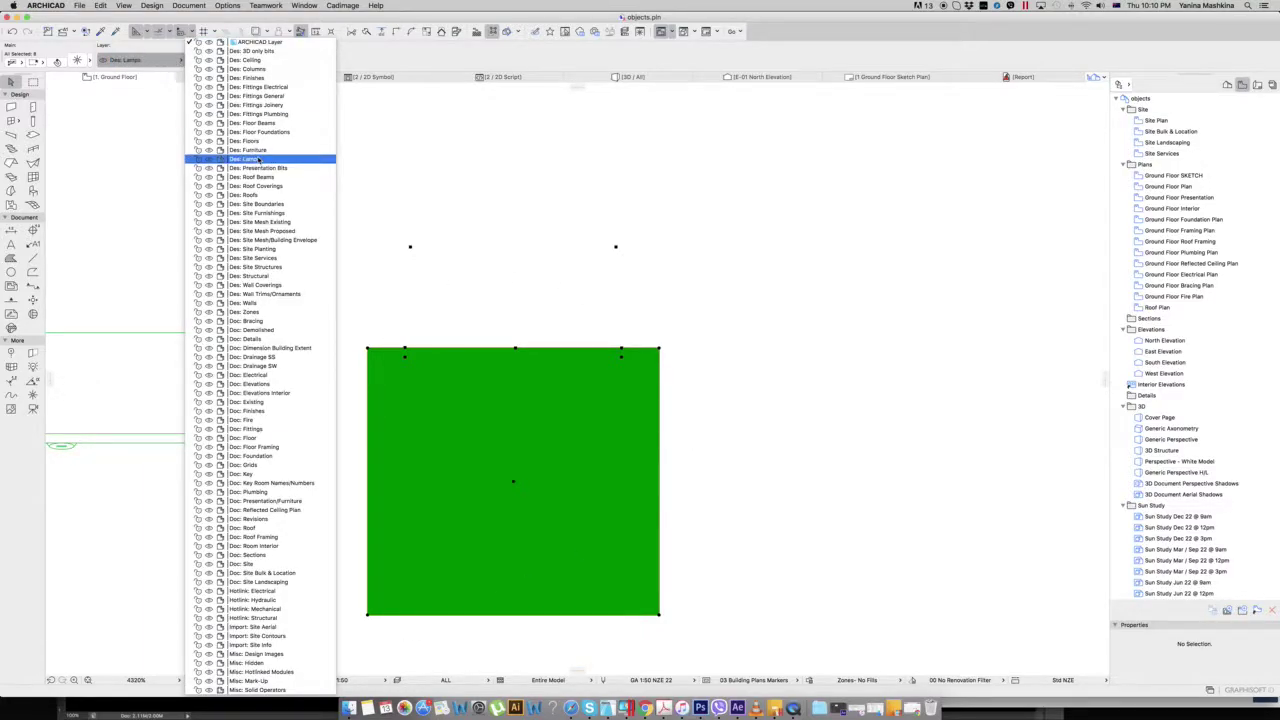
pyautogui.write('ele')
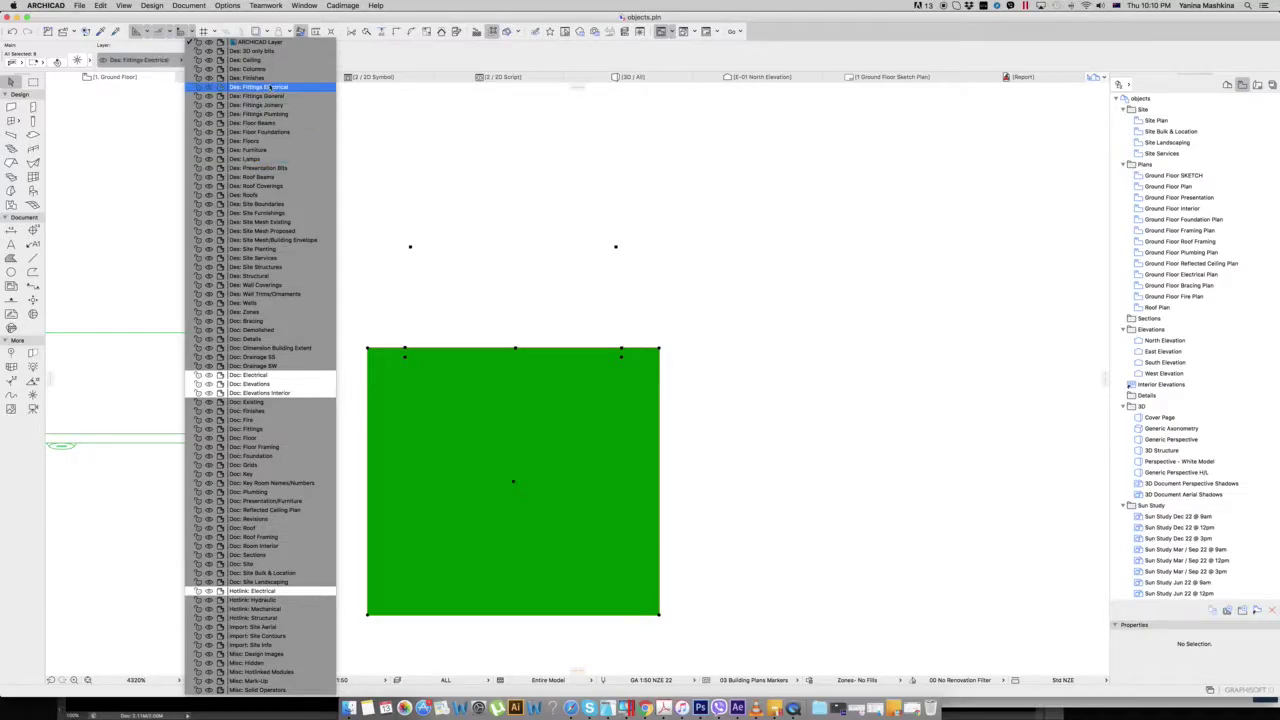
pyautogui.click(268, 87)
pyautogui.click(79, 6)
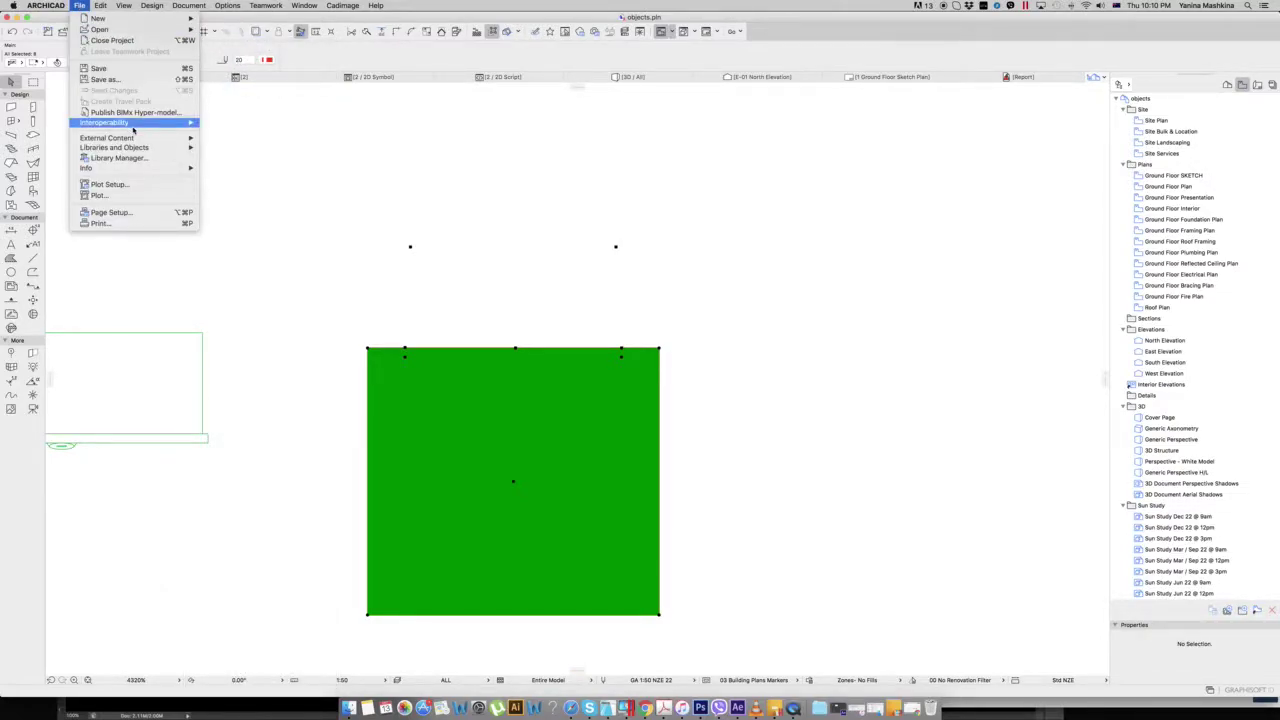
pyautogui.moveTo(141, 148)
pyautogui.moveTo(298, 228)
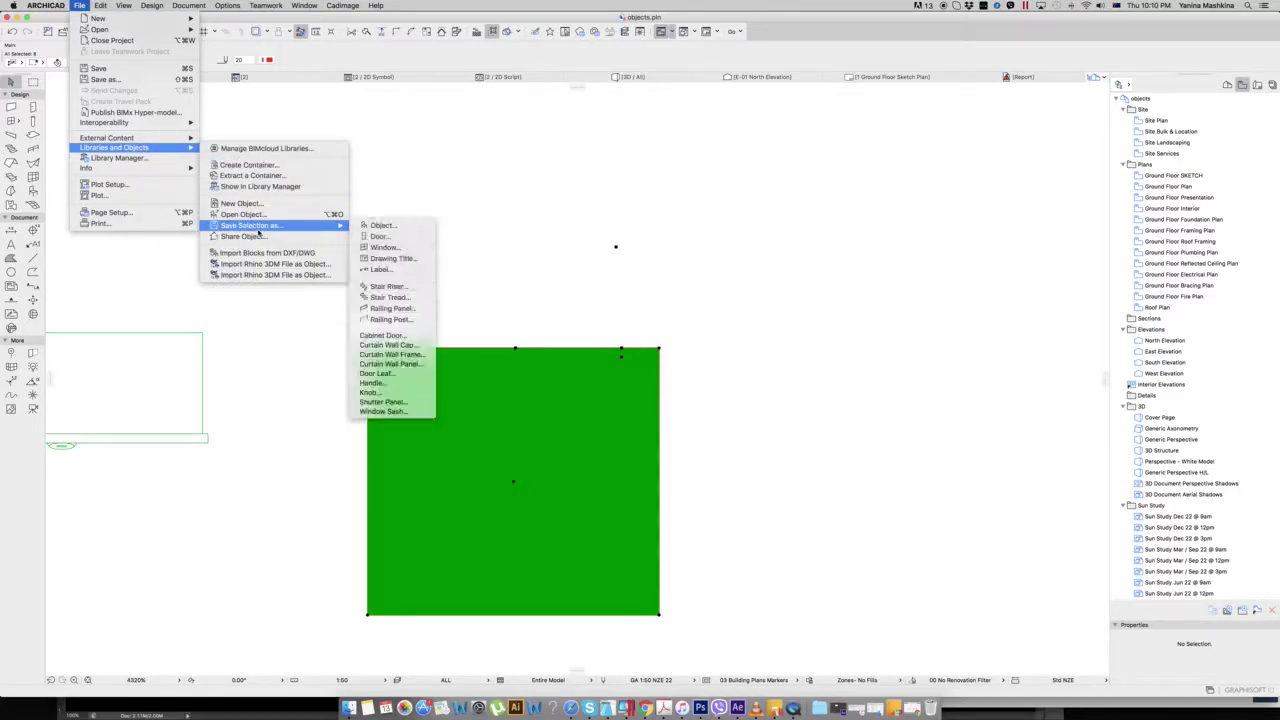
pyautogui.click(380, 236)
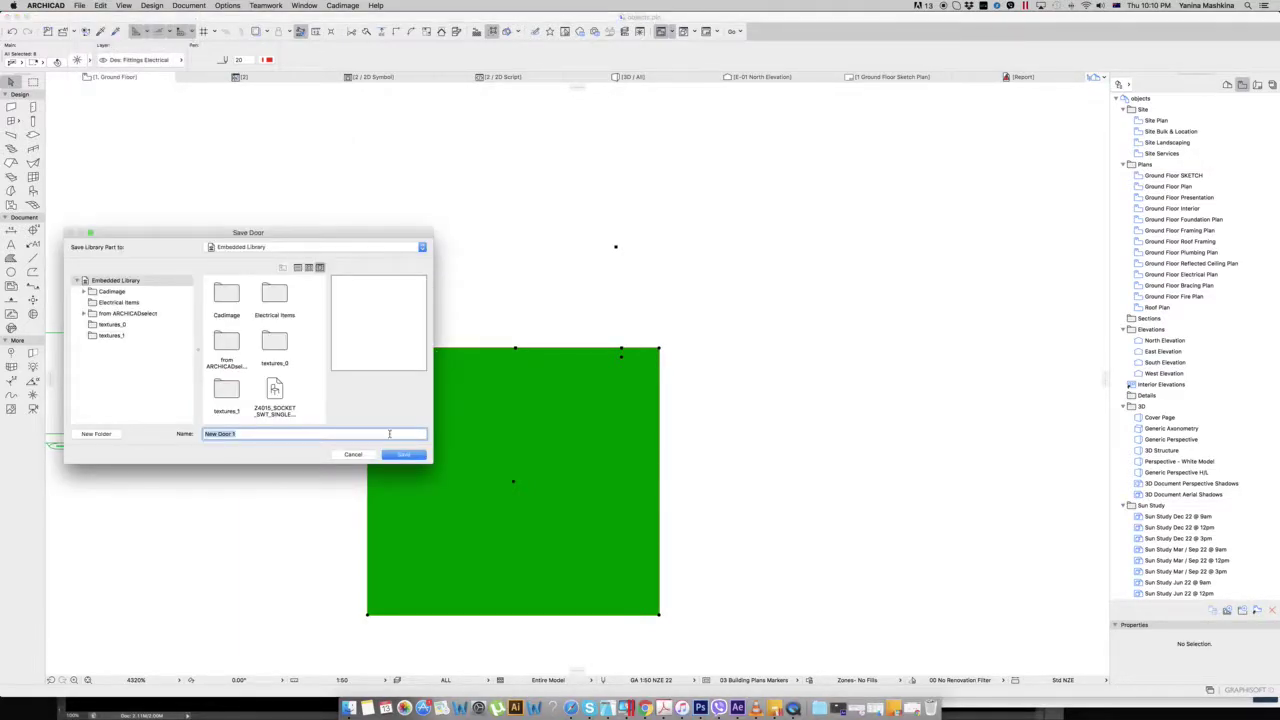
pyautogui.click(352, 455)
# Save the selection as an object named Single Power Point in the Electrical Items folder, accepting its basic settings
pyautogui.click(79, 5)
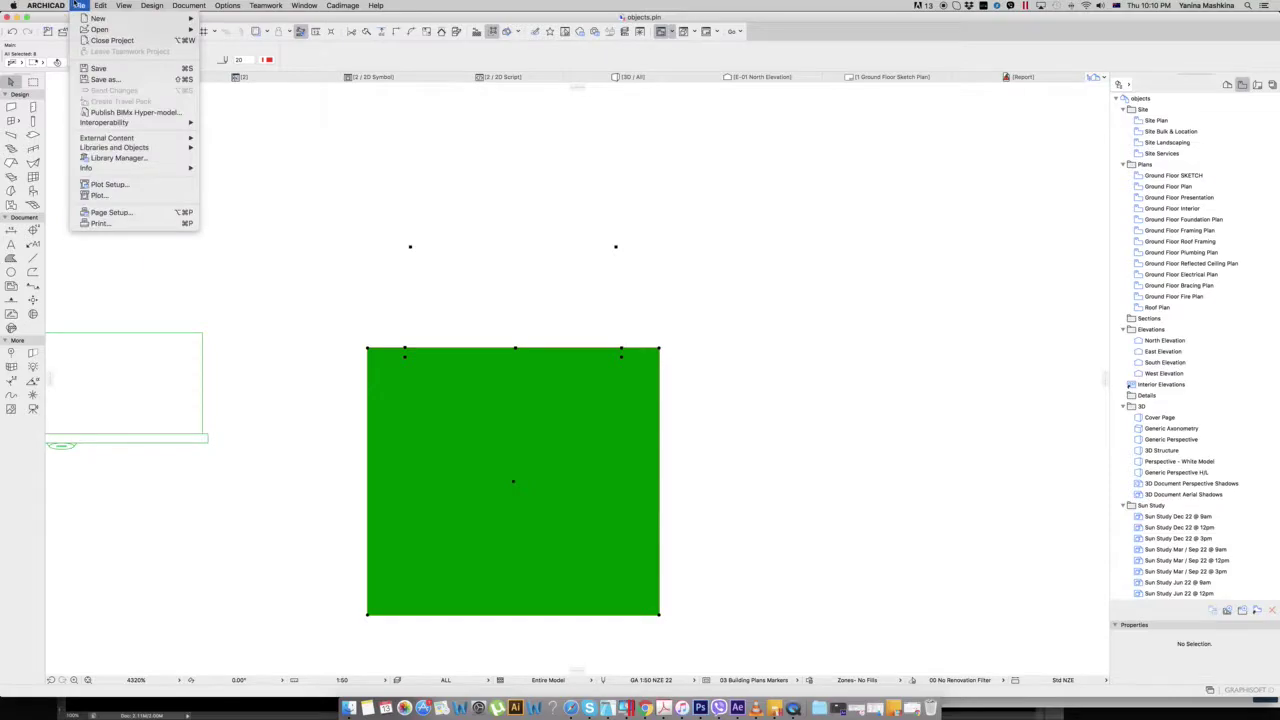
pyautogui.moveTo(150, 150)
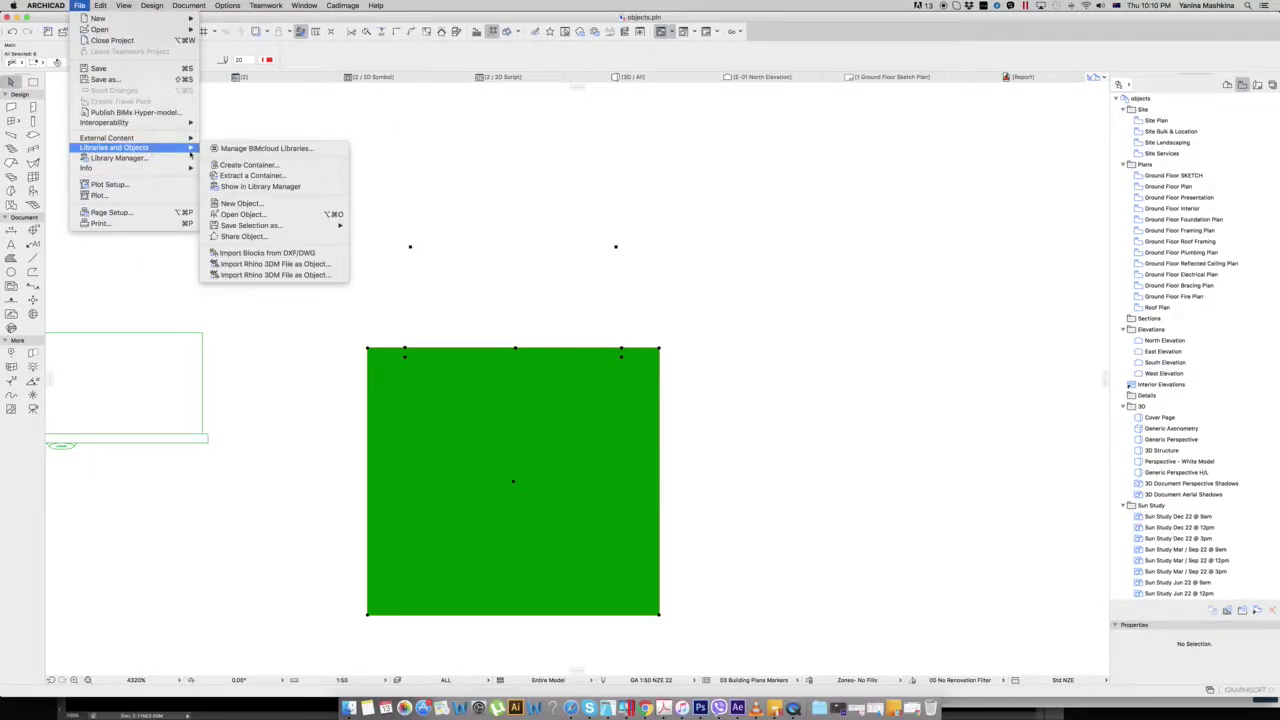
pyautogui.moveTo(268, 226)
pyautogui.click(375, 226)
pyautogui.doubleClick(268, 296)
pyautogui.moveTo(254, 434); pyautogui.dragTo(181, 430)
pyautogui.press('BackSpace')
pyautogui.write('Single Po')
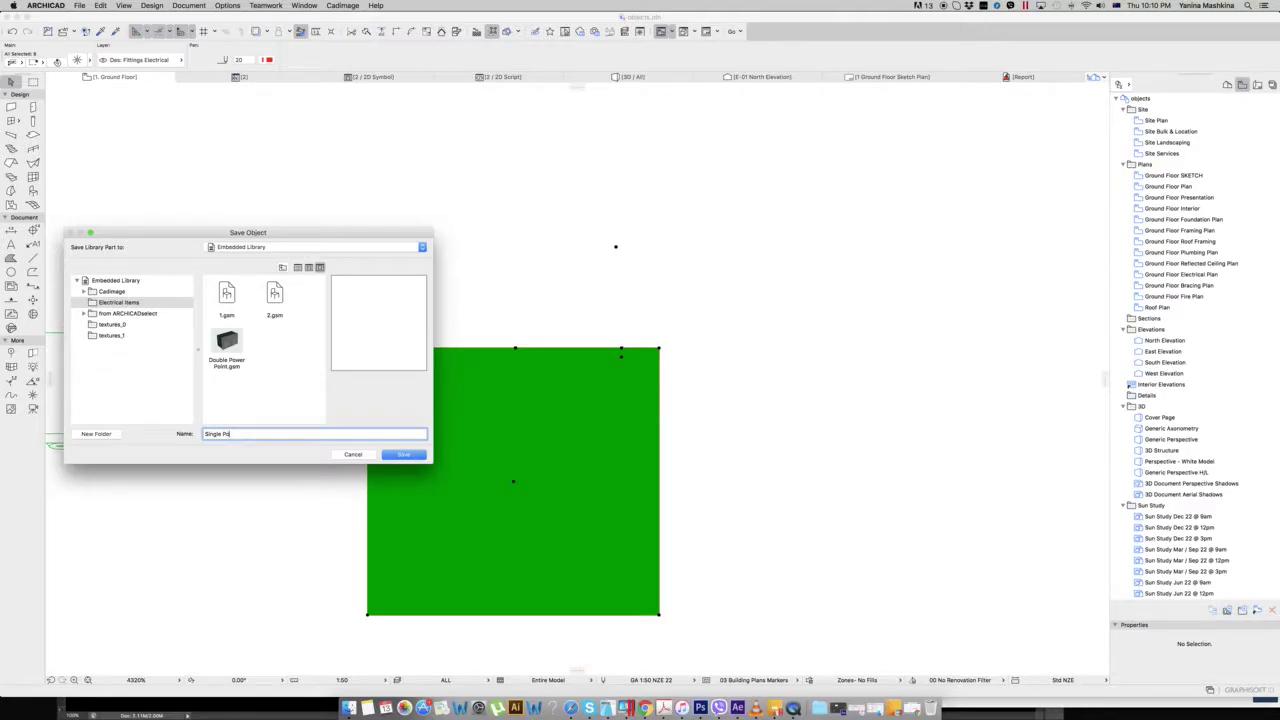
pyautogui.write('wer Point')
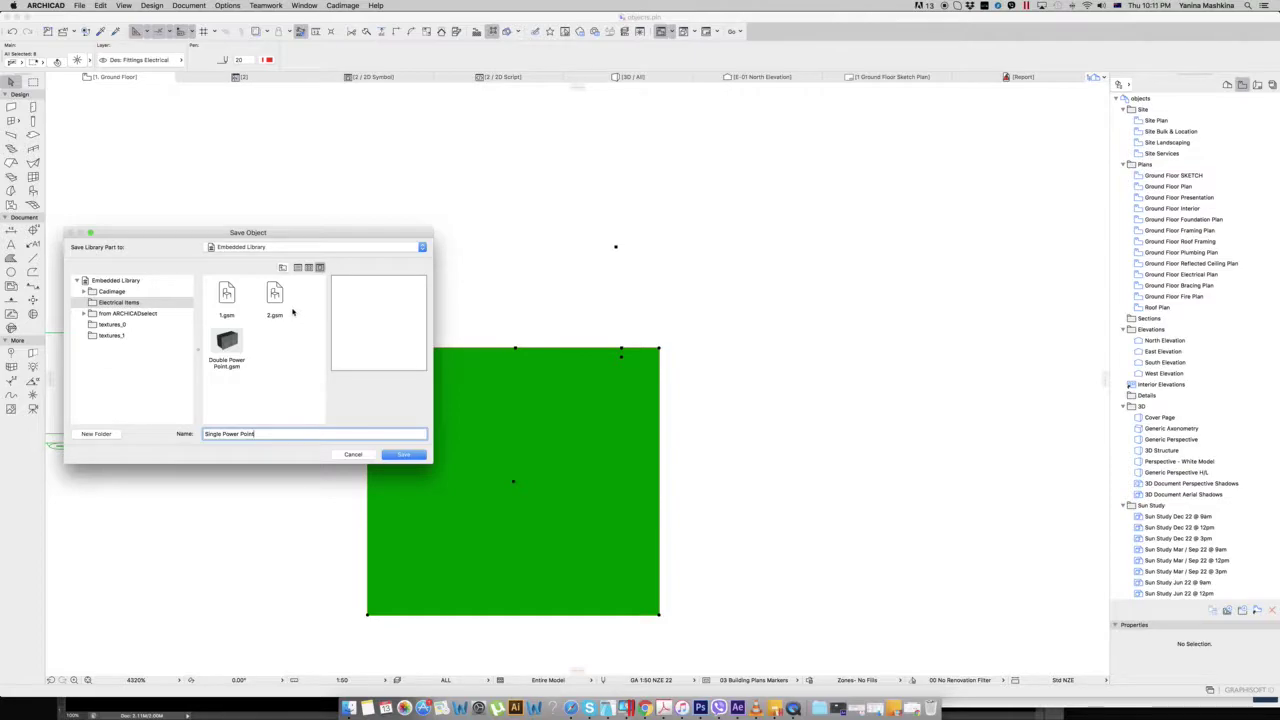
pyautogui.click(408, 455)
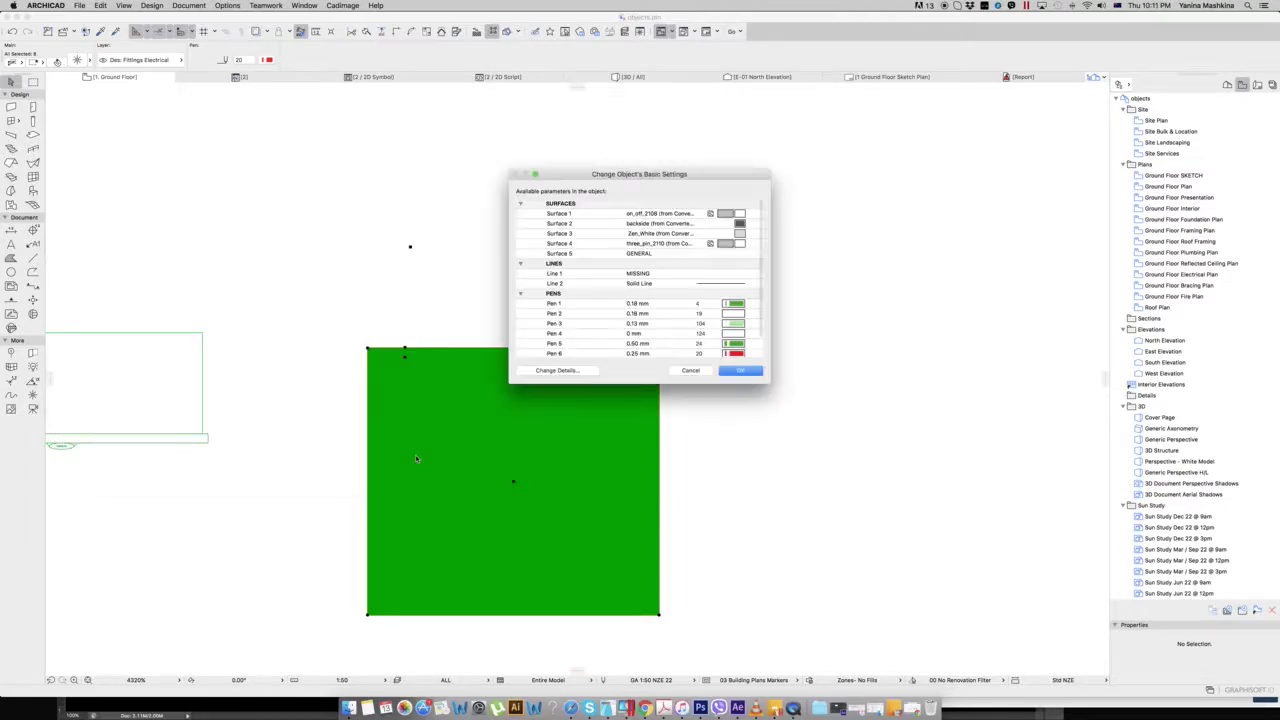
pyautogui.click(741, 371)
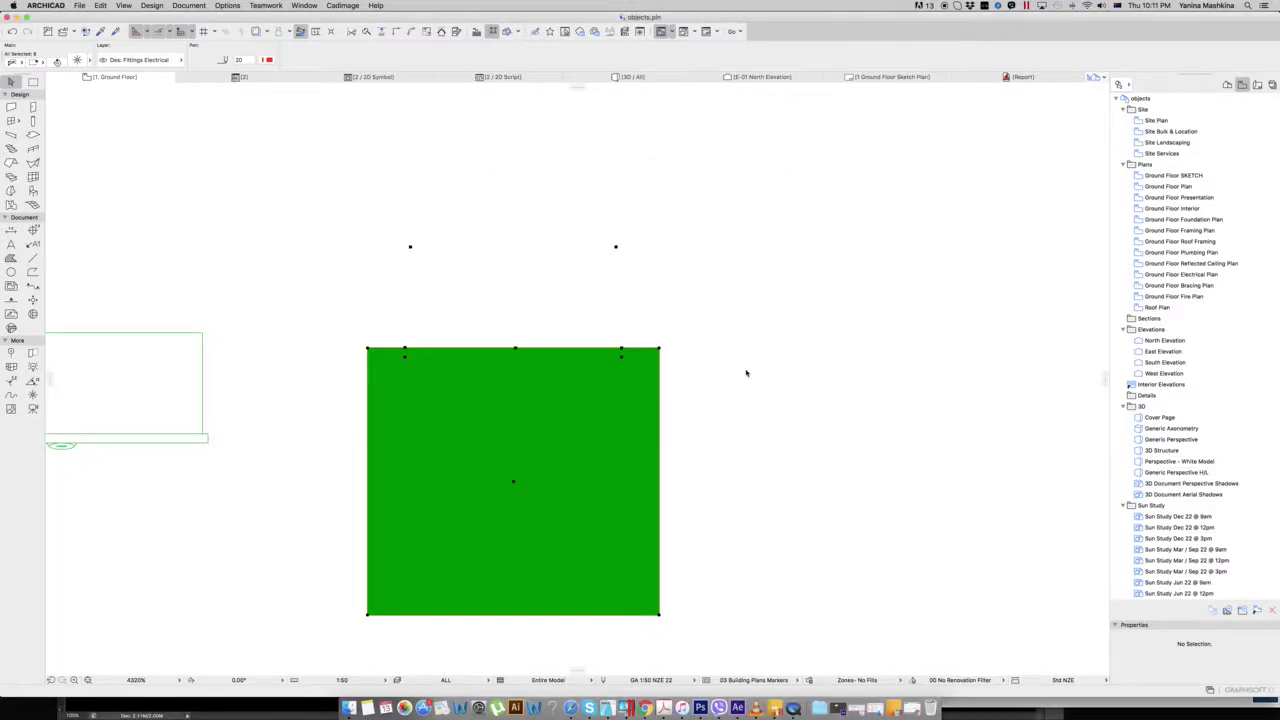
# Move the original object 2 and its hotspots diagonally down and away from the wall on the plan, and deselect them
pyautogui.press('Escape')
pyautogui.scroll(-2, 520, 265)
pyautogui.scroll(-5, 521, 260)
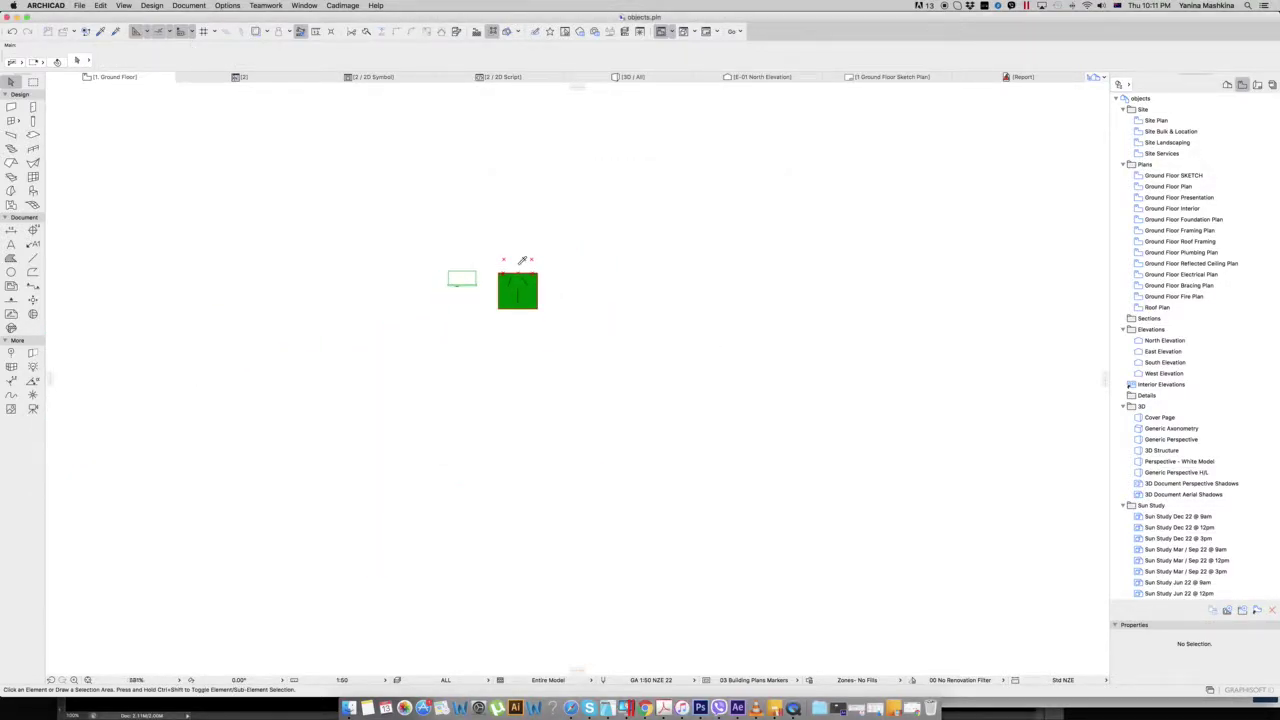
pyautogui.scroll(1, 543, 267)
pyautogui.click(518, 314)
pyautogui.press('super+d')
pyautogui.click(531, 282)
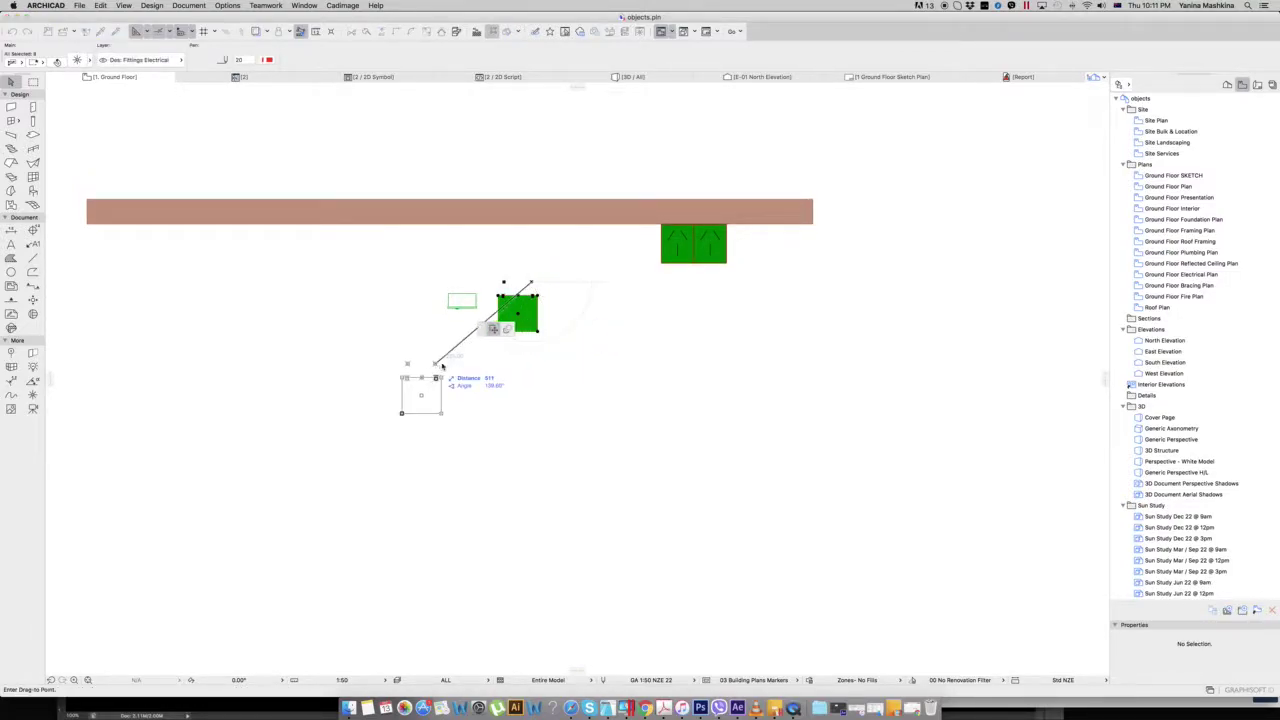
pyautogui.click(435, 364)
pyautogui.press('Escape')
pyautogui.click(622, 275)
# Place a Single Power Point object from the Electrical Items library beside the double power point at the wall
pyautogui.scroll(5, 632, 233)
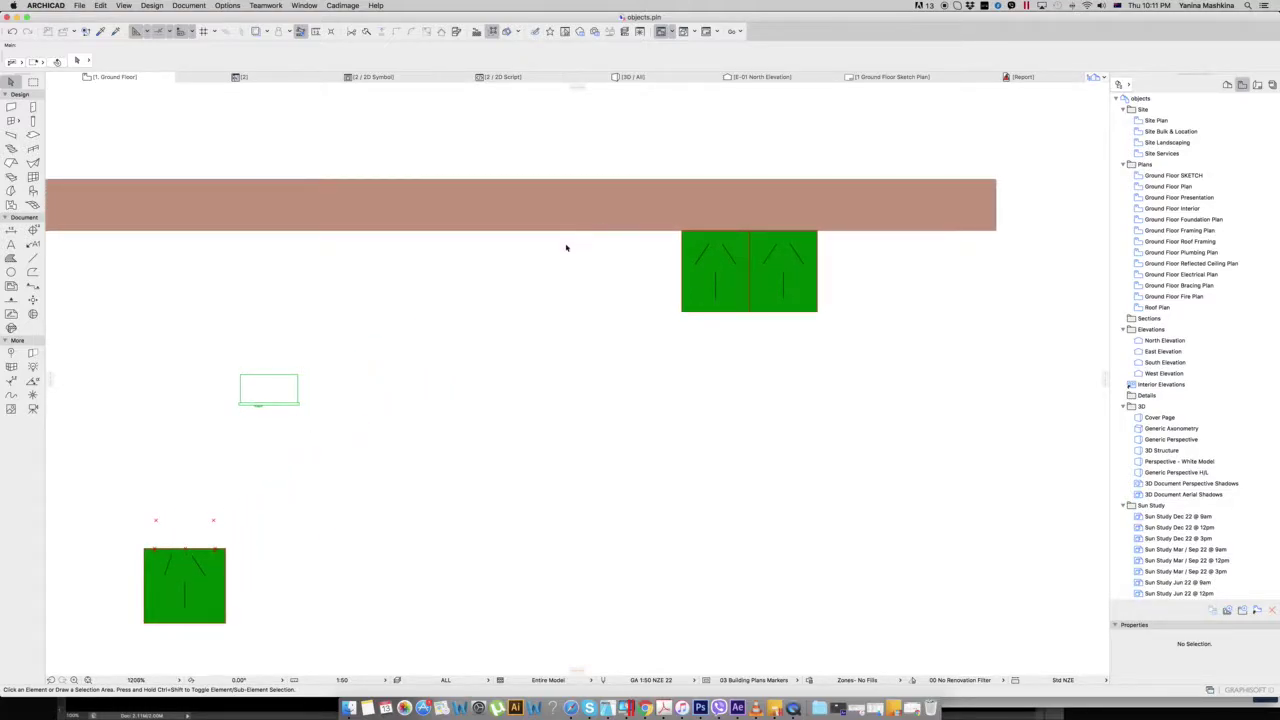
pyautogui.click(33, 191)
pyautogui.doubleClick(33, 191)
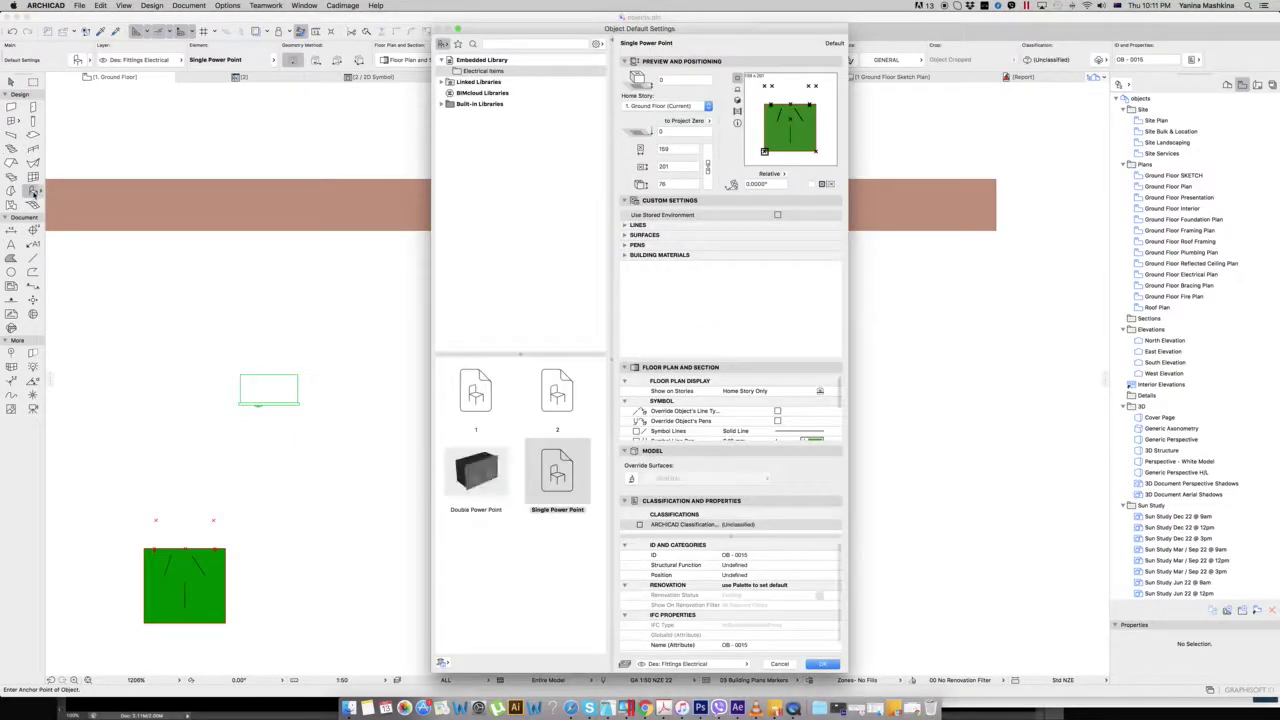
pyautogui.click(832, 666)
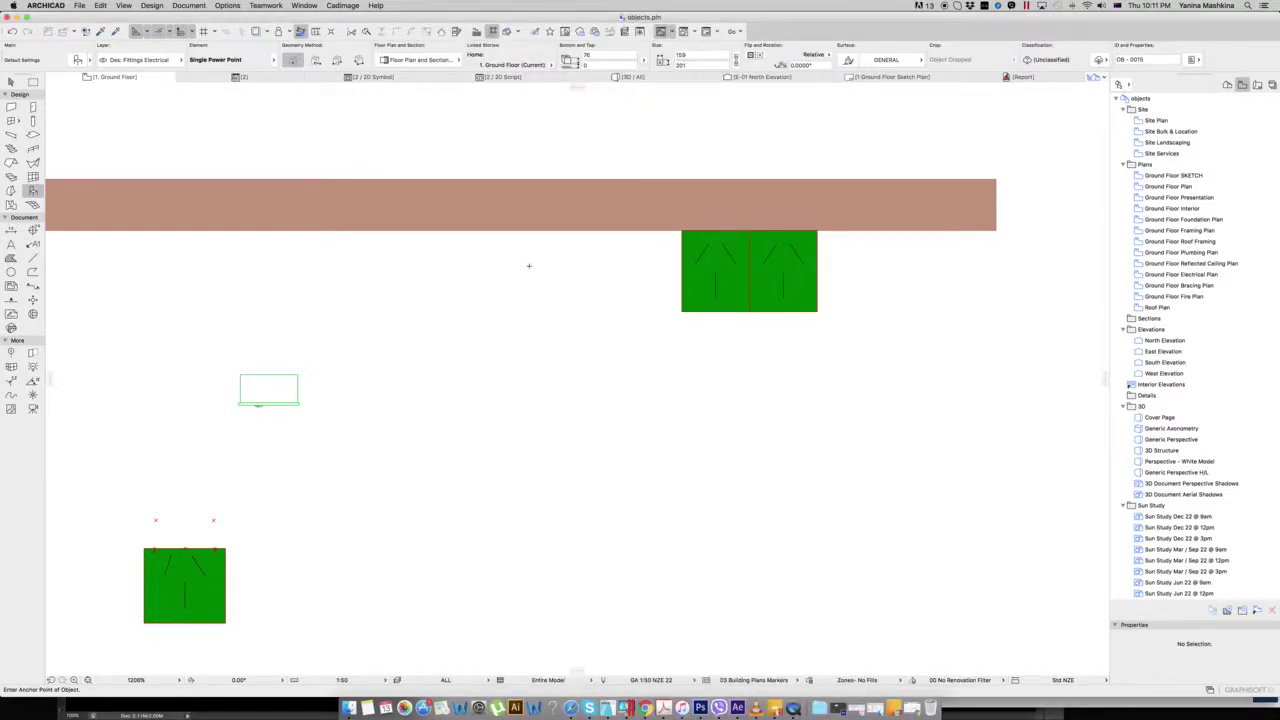
pyautogui.click(529, 265)
pyautogui.click(11, 82)
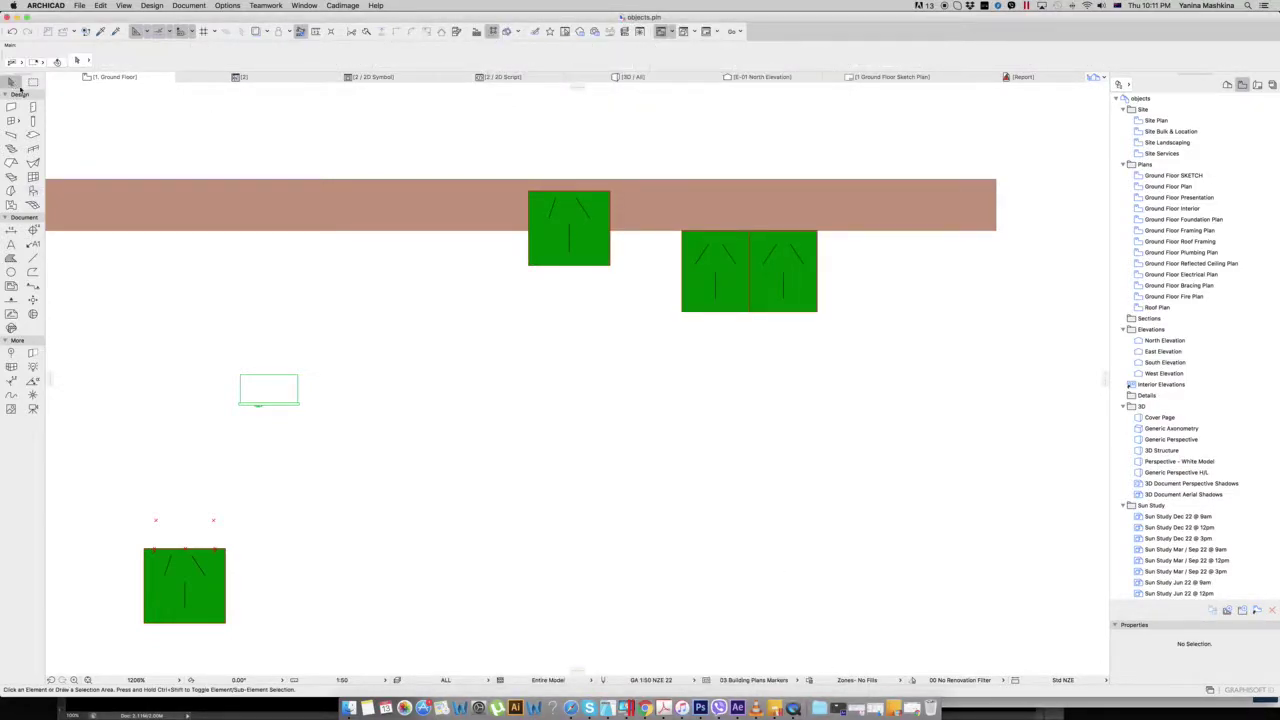
# Move the Single Power Point by its rear-edge midpoint hotspot onto the wall's inner face, and deselect it
pyautogui.click(598, 264)
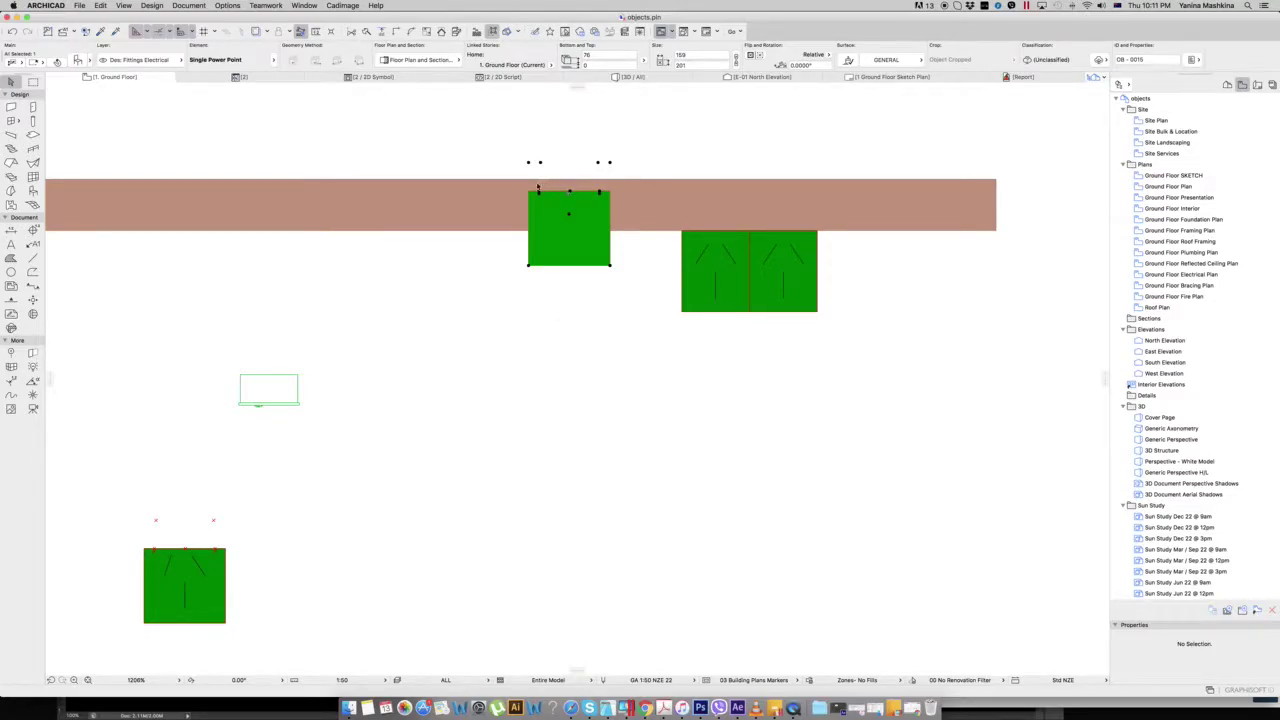
pyautogui.scroll(5, 572, 195)
pyautogui.click(571, 194)
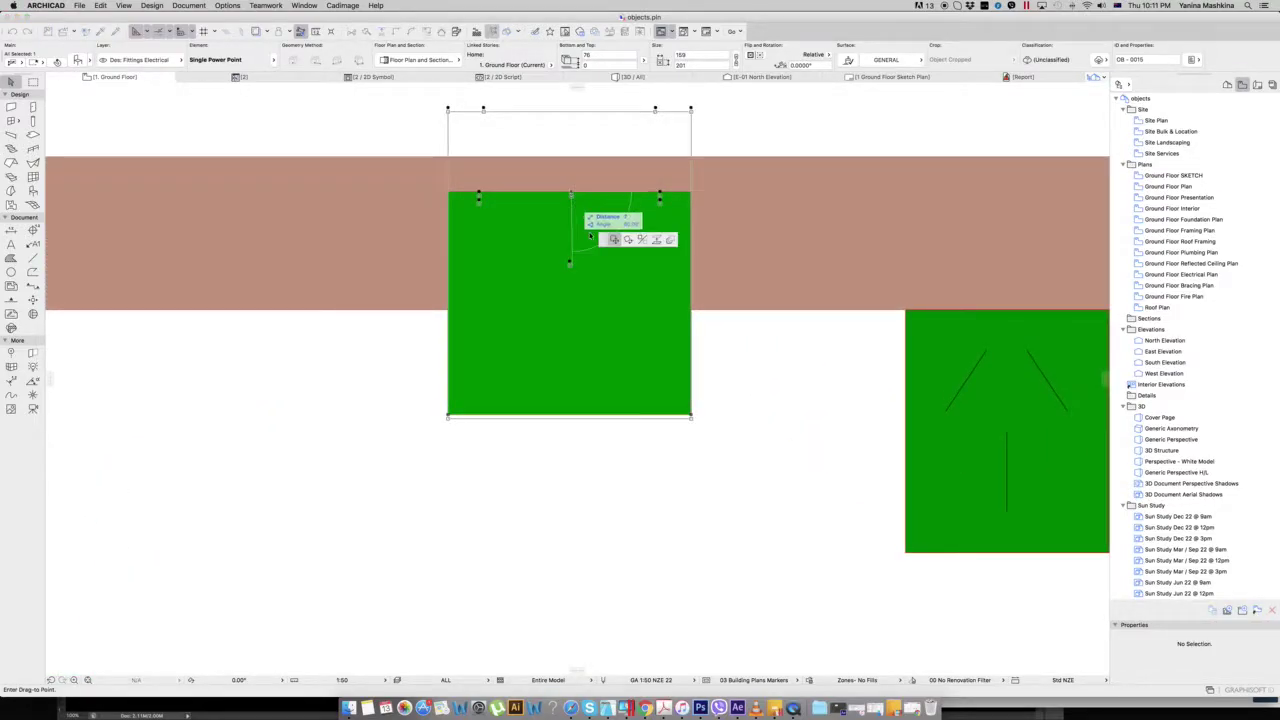
pyautogui.click(716, 317)
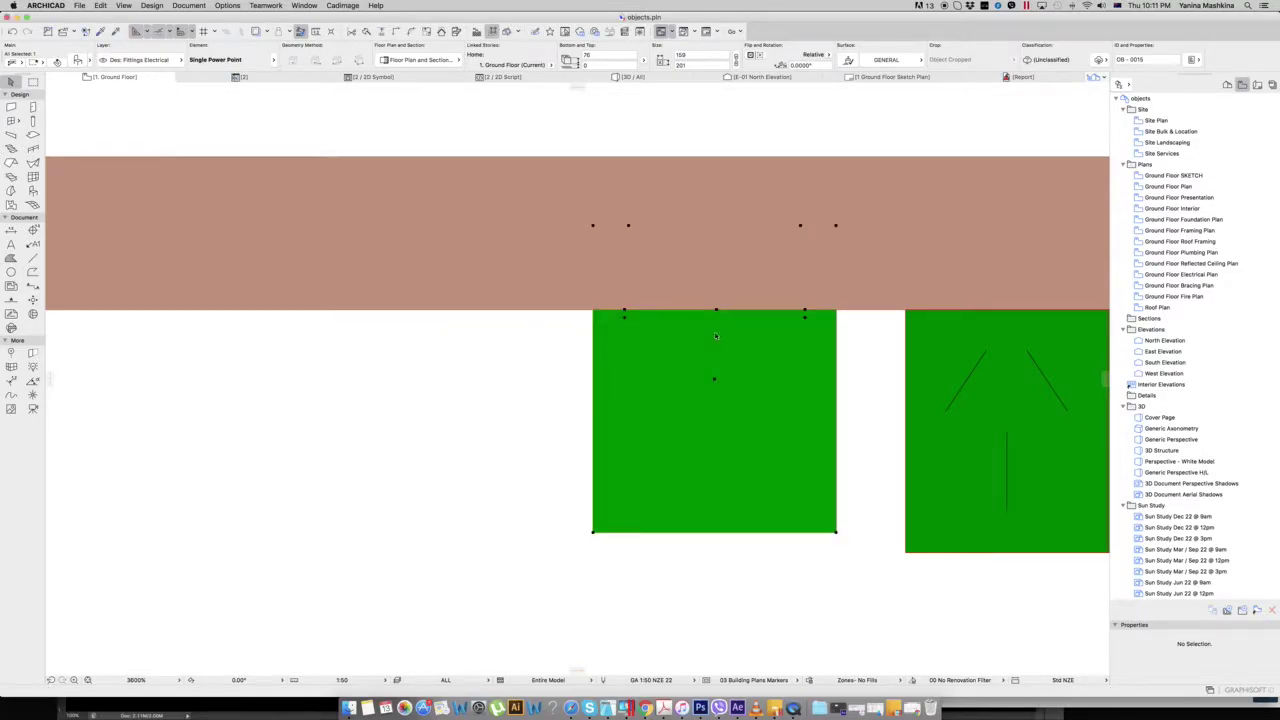
pyautogui.click(526, 381)
# In the 3D view, raise the Single Power Point about 299 mm up the wall beside the double power point, and deselect it
pyautogui.hscroll(3, 526, 381)
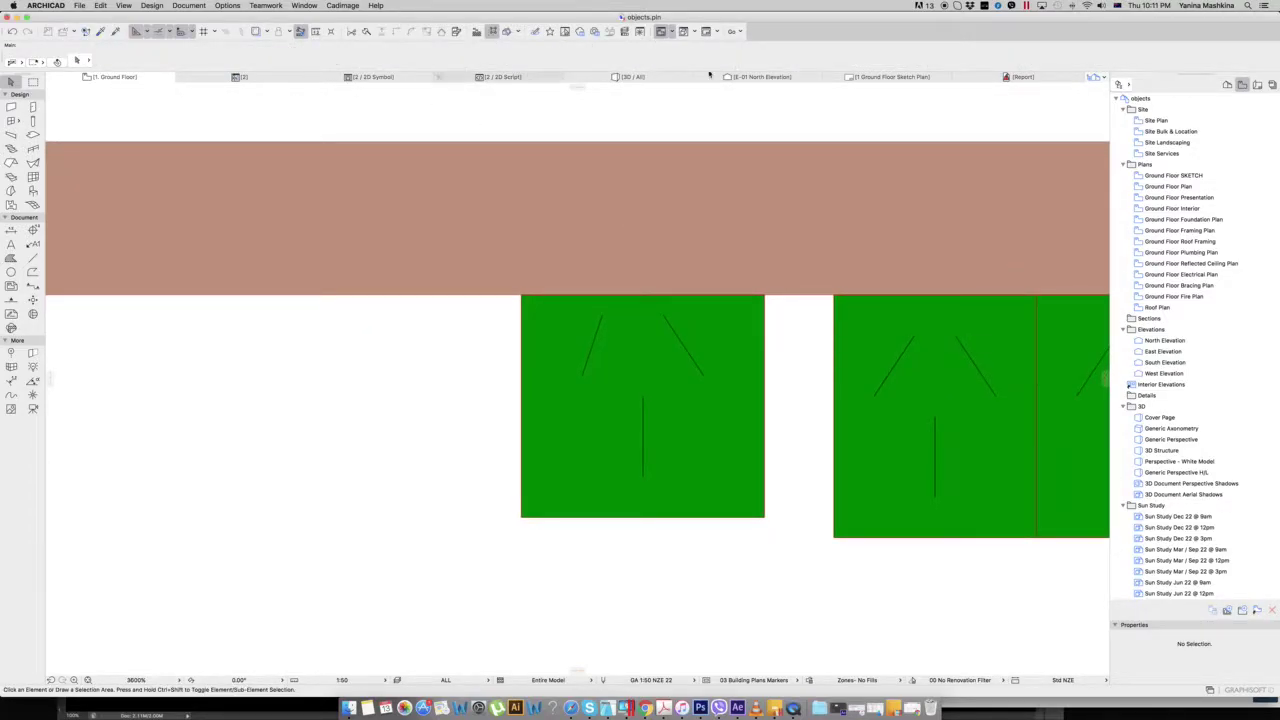
pyautogui.click(648, 76)
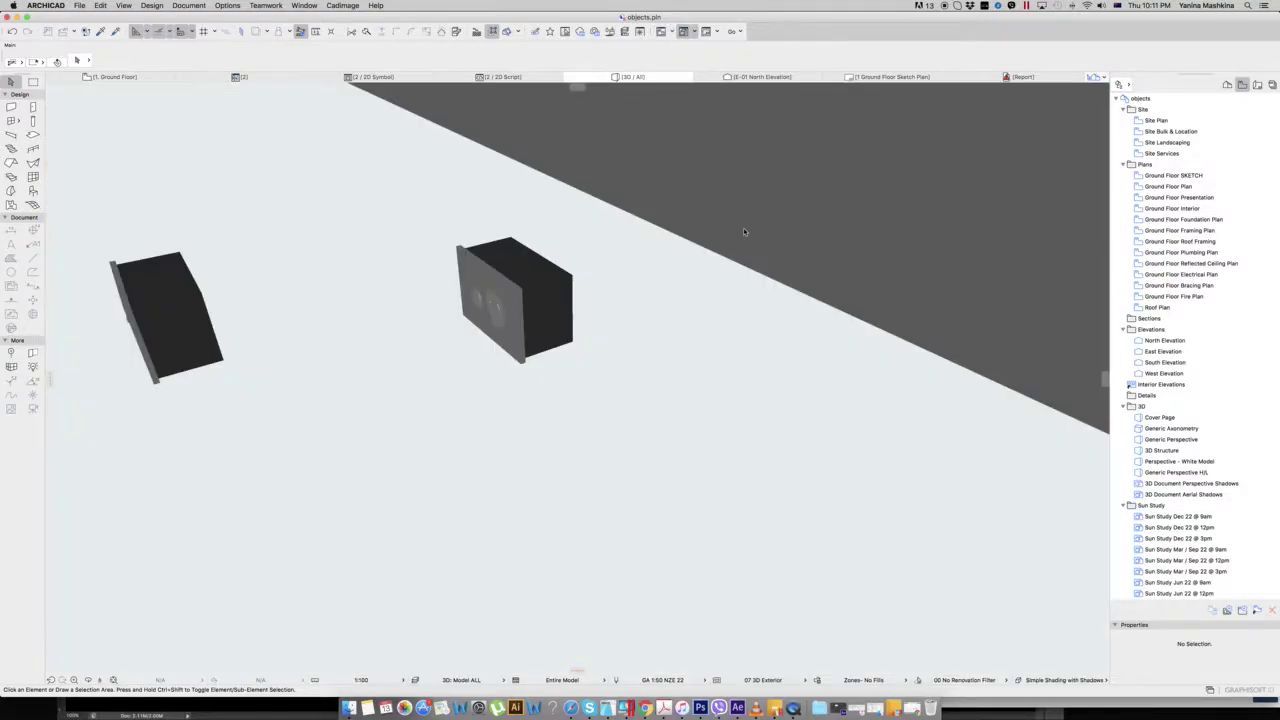
pyautogui.scroll(10, 593, 383)
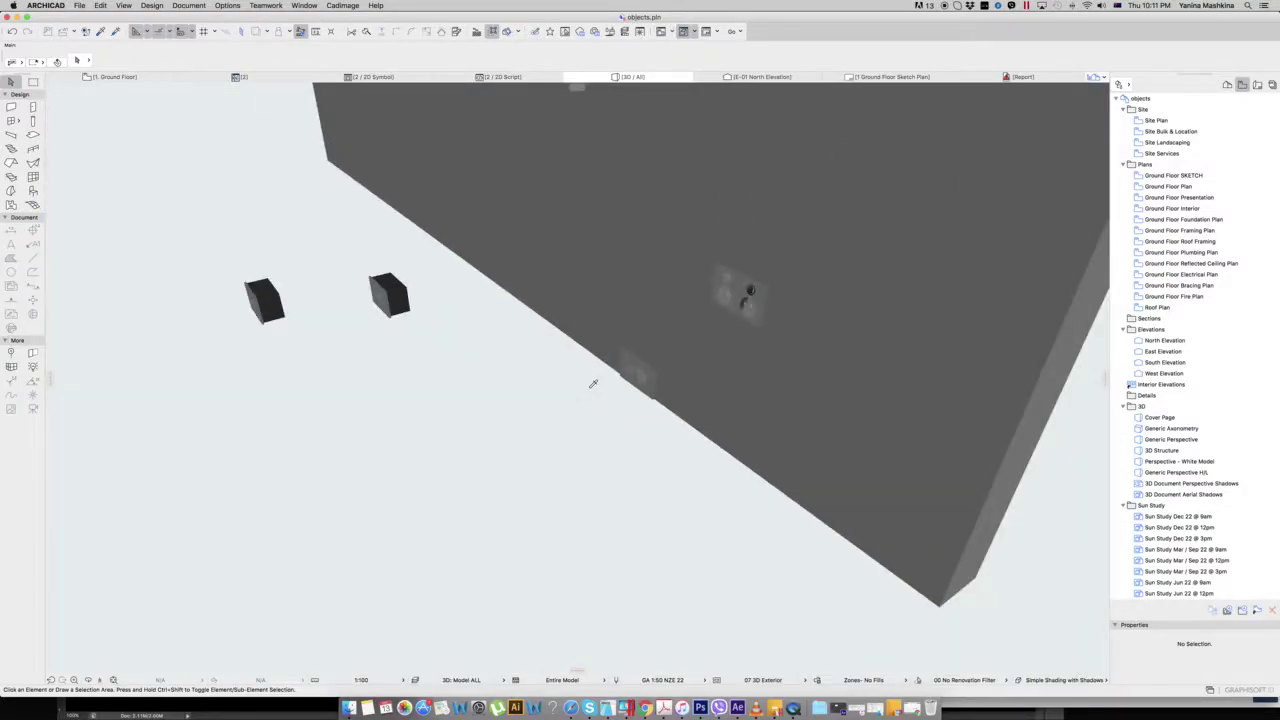
pyautogui.scroll(2, 593, 383)
pyautogui.click(701, 362)
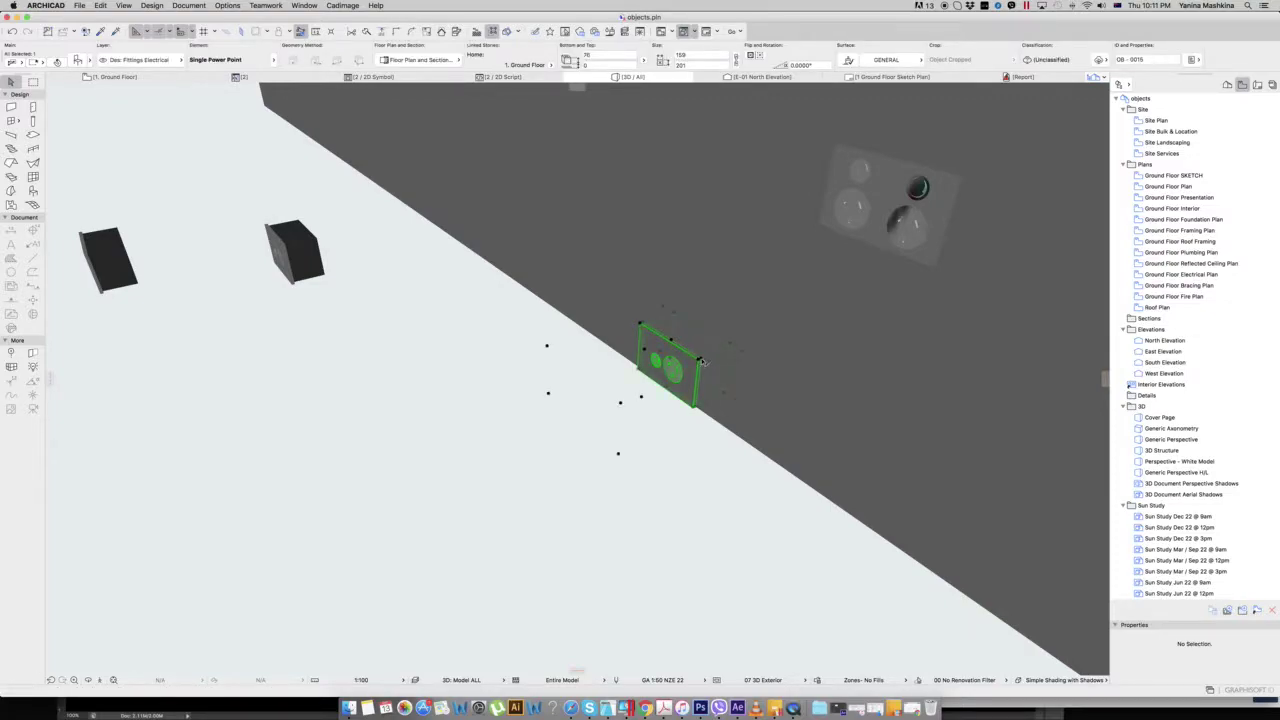
pyautogui.click(701, 362)
pyautogui.click(725, 340)
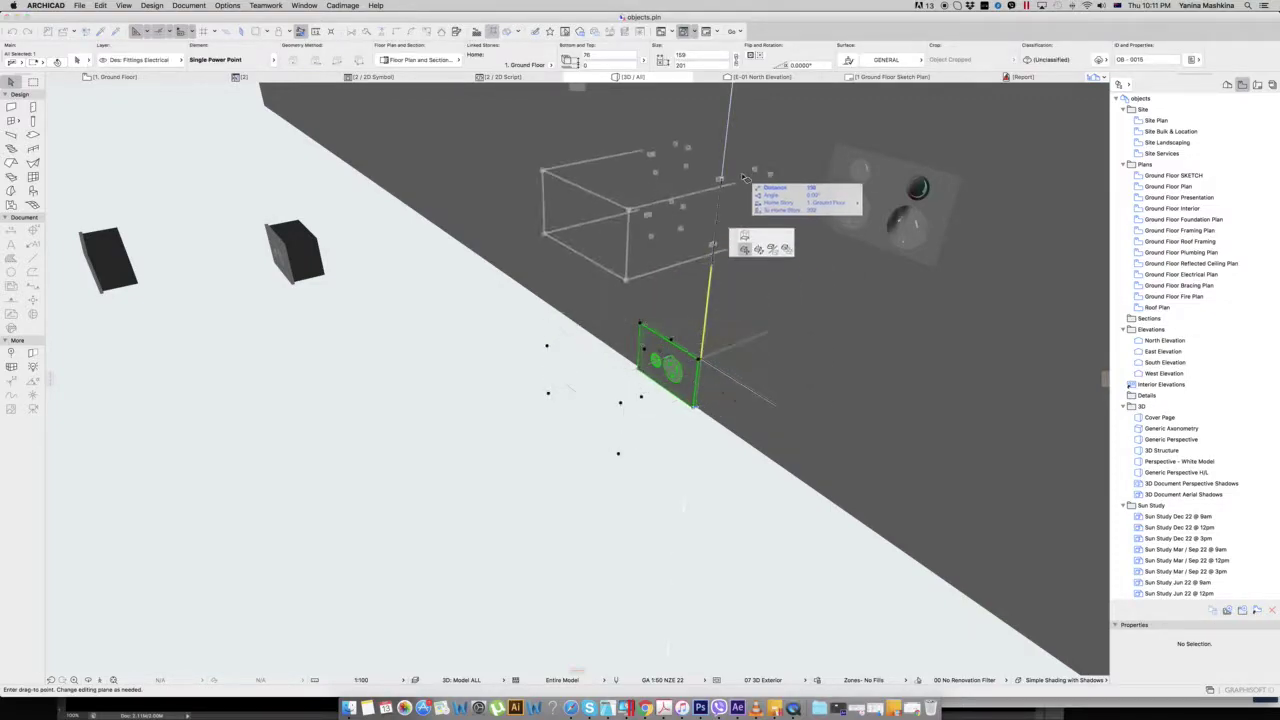
pyautogui.click(957, 176)
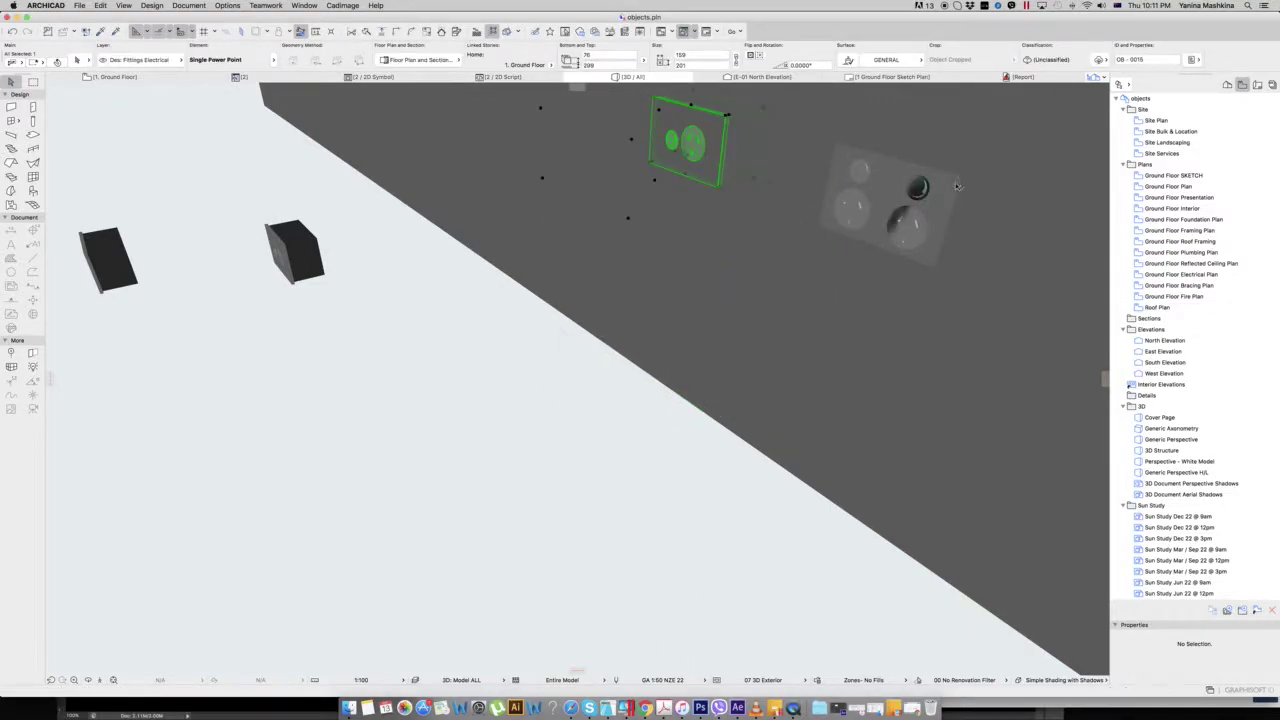
pyautogui.click(639, 481)
pyautogui.keyDown('shift'); pyautogui.moveTo(639, 481); pyautogui.dragTo(639, 479, button='middle'); pyautogui.keyUp('shift')
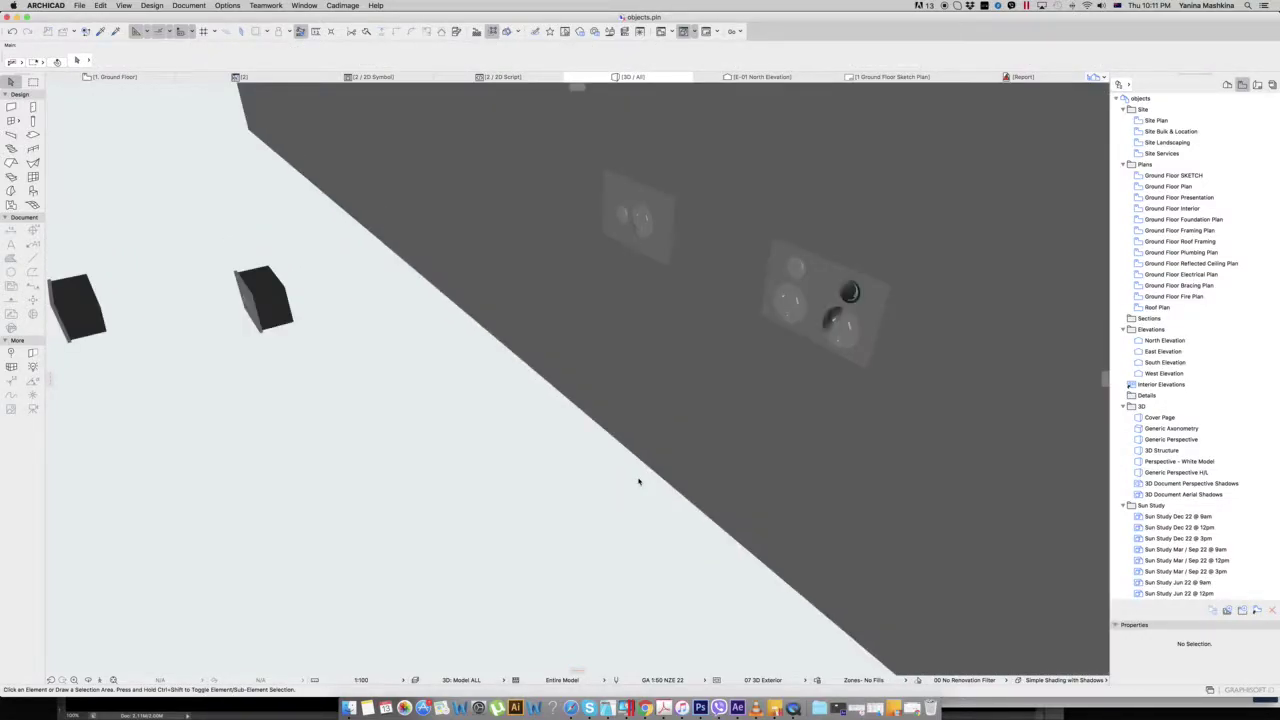
# Place a copy of the Single Power Point about 2.2 m in front of the wall in the 3D view, and deselect it
pyautogui.scroll(-5, 578, 506)
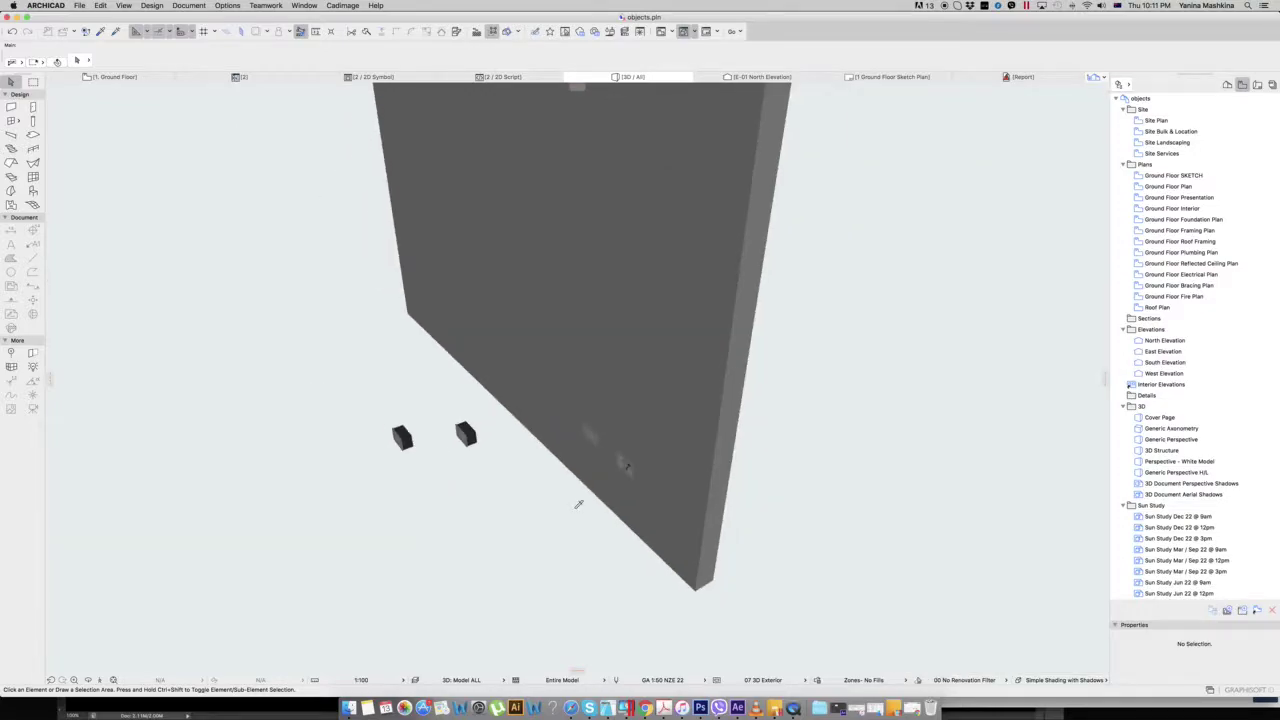
pyautogui.scroll(5, 578, 506)
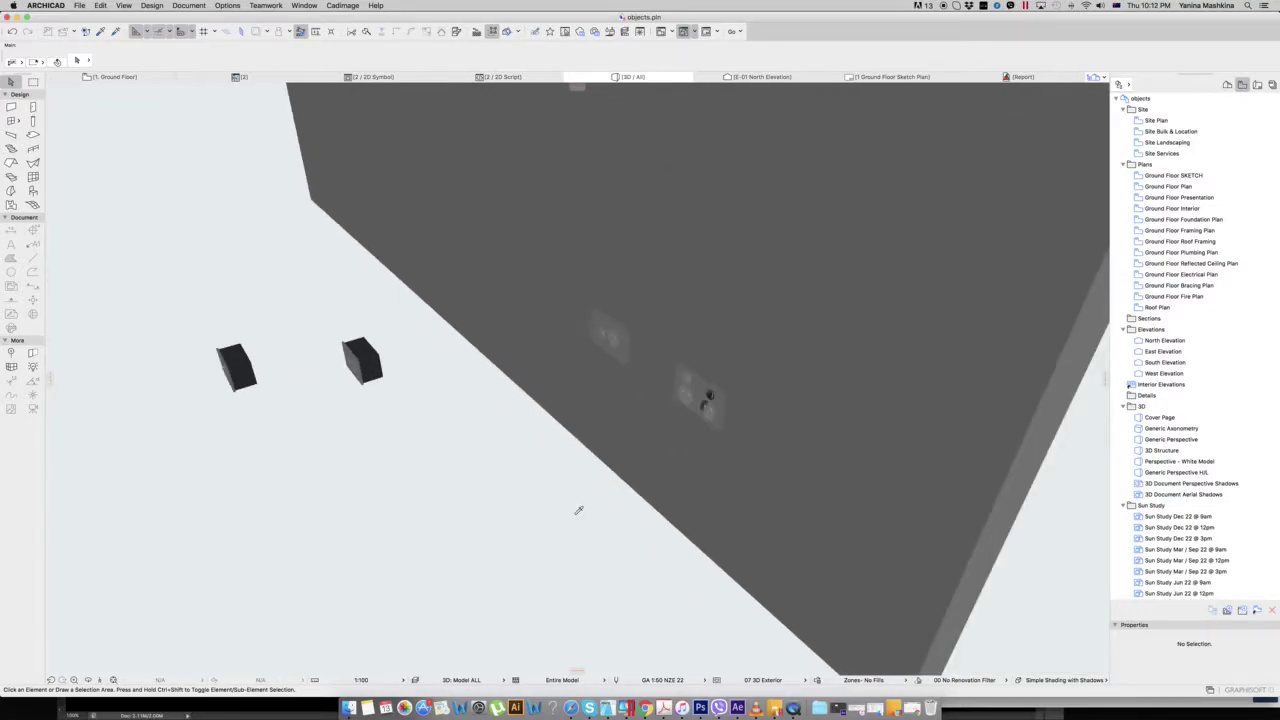
pyautogui.click(630, 366)
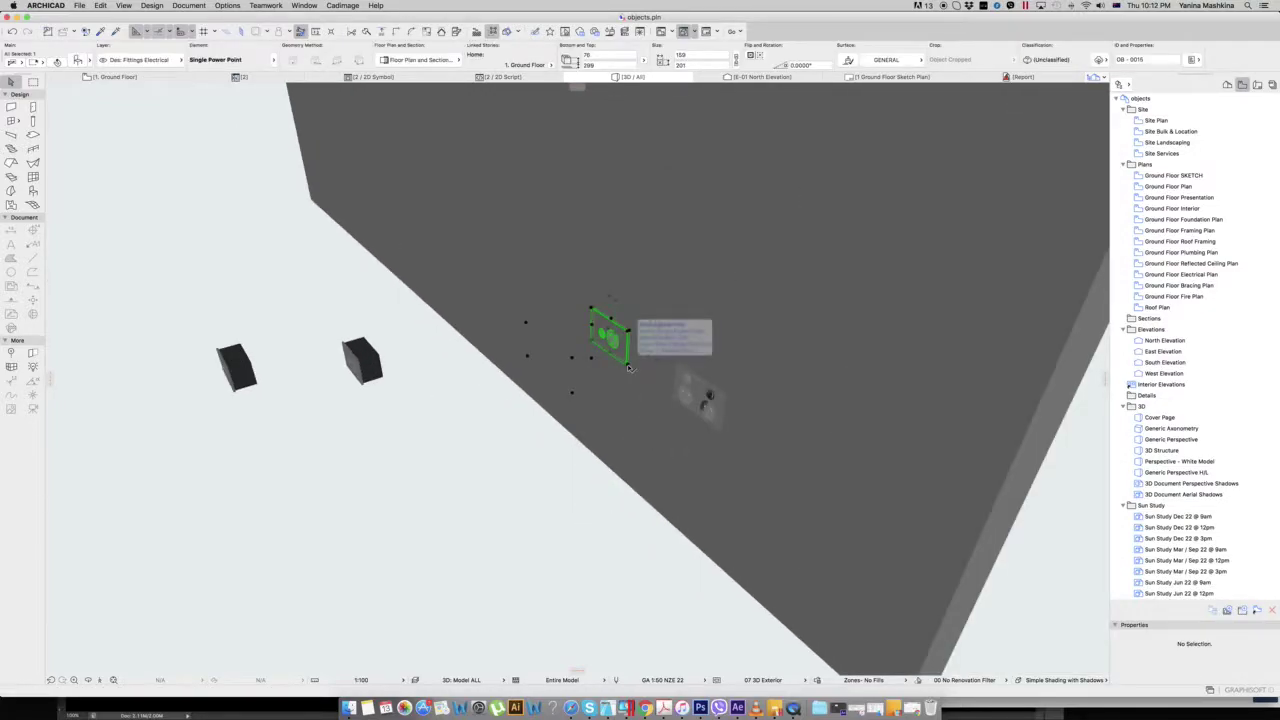
pyautogui.click(627, 367)
pyautogui.keyDown('shift'); pyautogui.moveTo(629, 368); pyautogui.dragTo(629, 360, button='middle'); pyautogui.keyUp('shift')
pyautogui.scroll(-3, 629, 369)
pyautogui.keyDown('shift'); pyautogui.hscroll(-8, 628, 369); pyautogui.keyUp('shift')
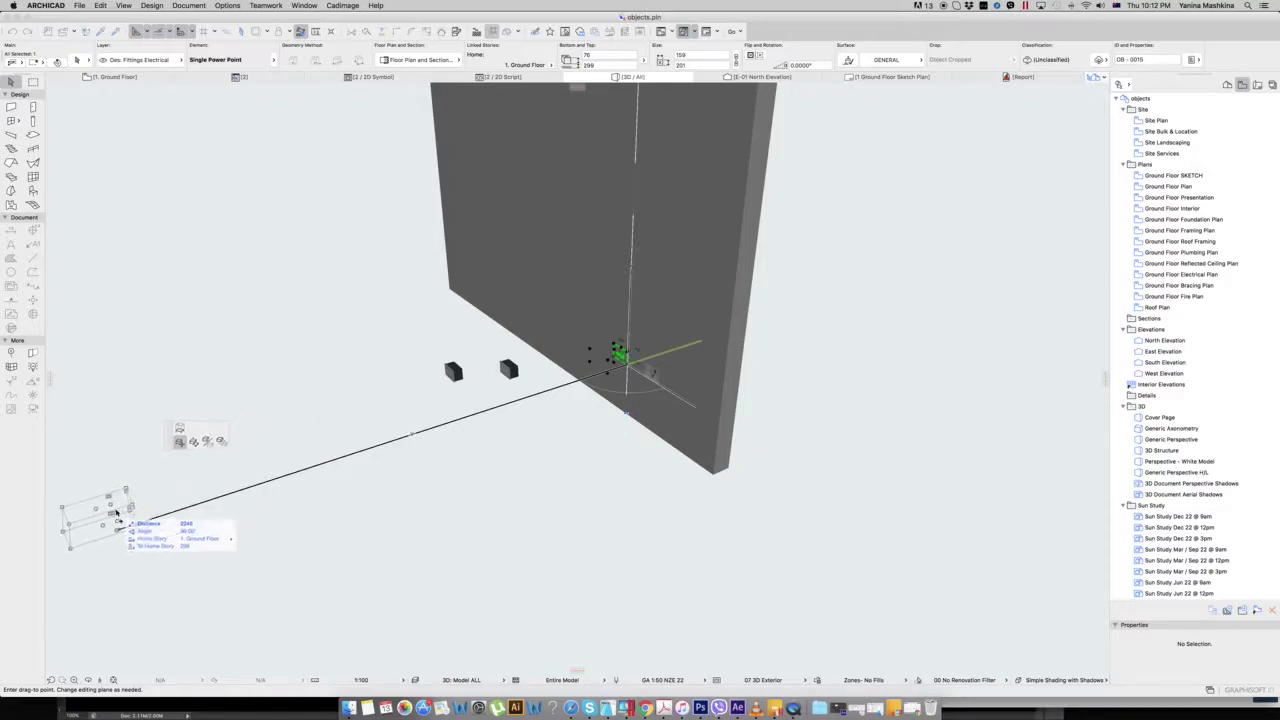
pyautogui.click(122, 512)
pyautogui.click(357, 498)
# Capture a close-up screenshot of the freestanding Single Power Point copy, showing its front face, top and side in 3D
pyautogui.keyDown('shift'); pyautogui.hscroll(-8, 206, 503); pyautogui.keyUp('shift')
pyautogui.keyDown('shift'); pyautogui.hscroll(-8, 271, 517); pyautogui.keyUp('shift')
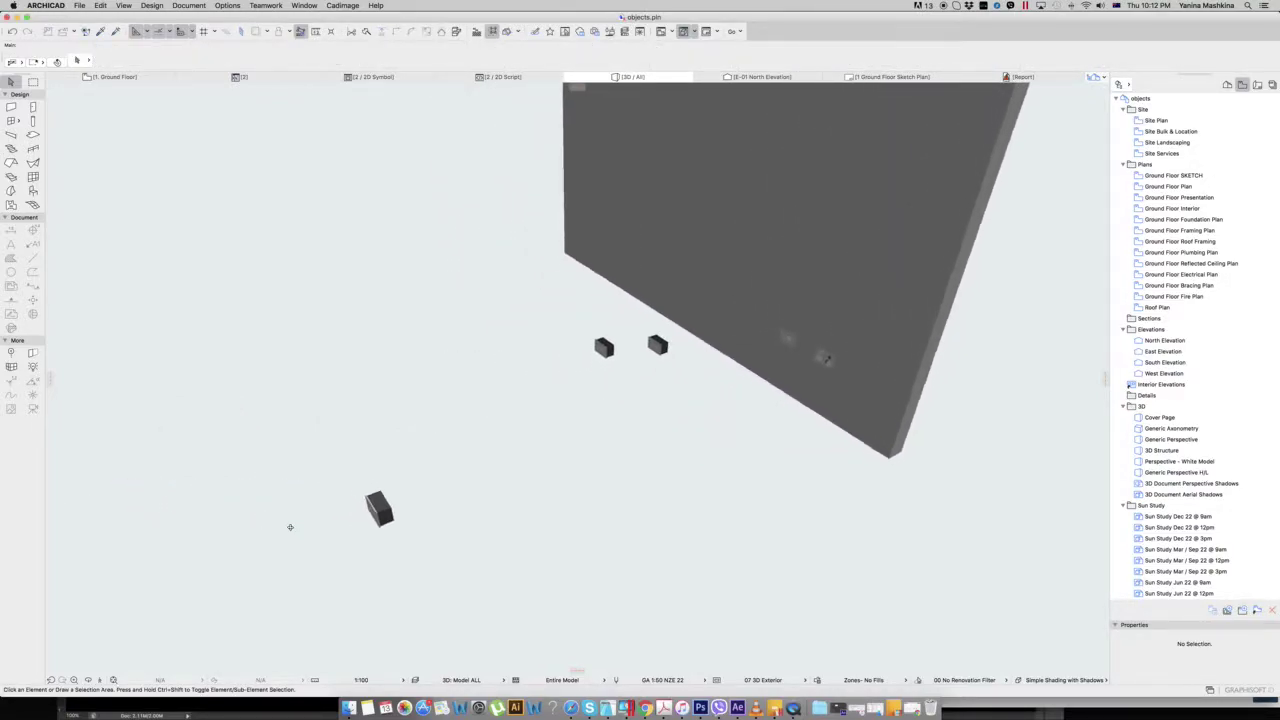
pyautogui.keyDown('shift'); pyautogui.hscroll(-6, 343, 519); pyautogui.keyUp('shift')
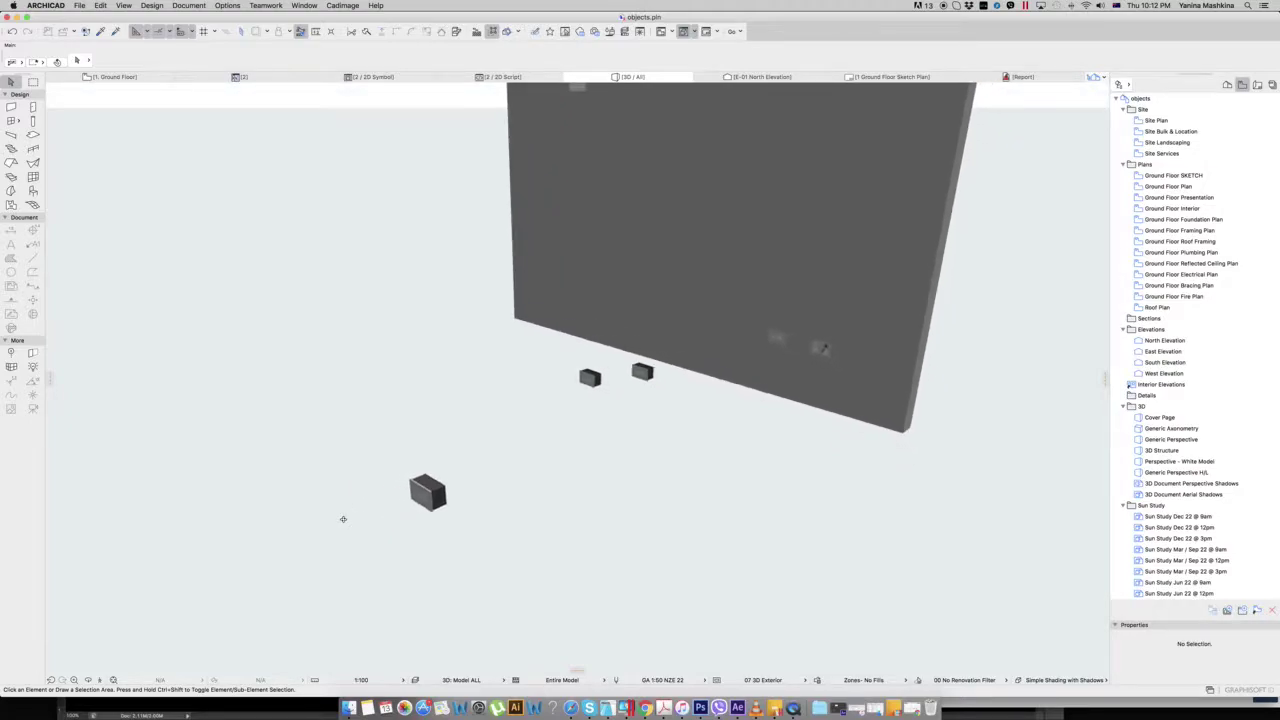
pyautogui.keyDown('shift'); pyautogui.scroll(-4, 343, 519); pyautogui.keyUp('shift')
pyautogui.keyDown('alt'); pyautogui.scroll(5, 343, 519); pyautogui.keyUp('alt')
pyautogui.keyDown('alt'); pyautogui.scroll(-6, 344, 518); pyautogui.keyUp('alt')
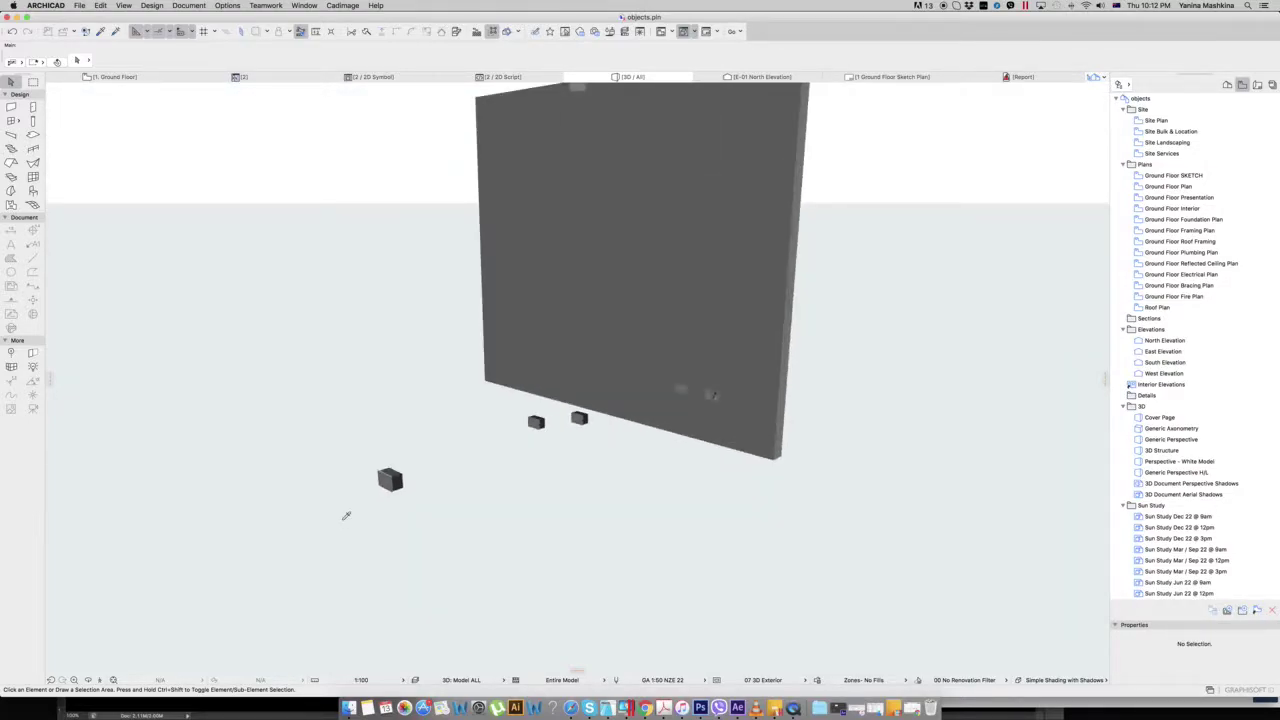
pyautogui.keyDown('alt'); pyautogui.scroll(3, 374, 489); pyautogui.keyUp('alt')
pyautogui.scroll(3, 377, 486)
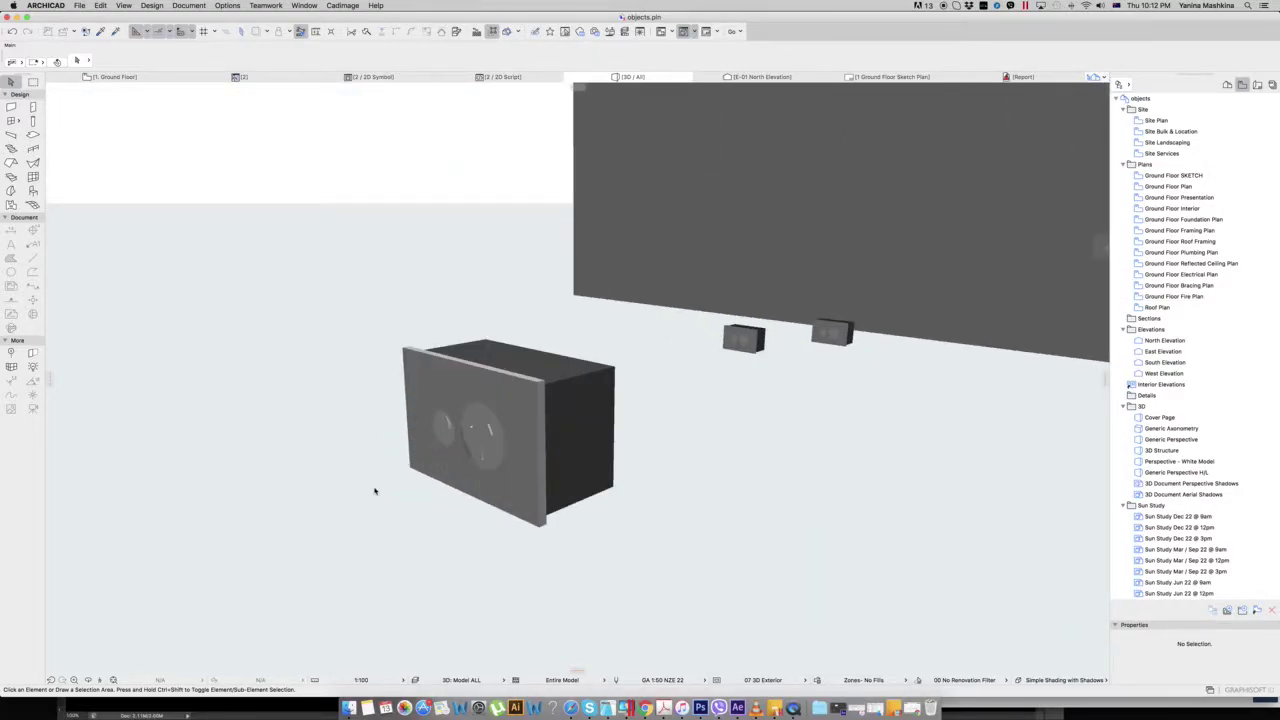
pyautogui.hscroll(5, 373, 487)
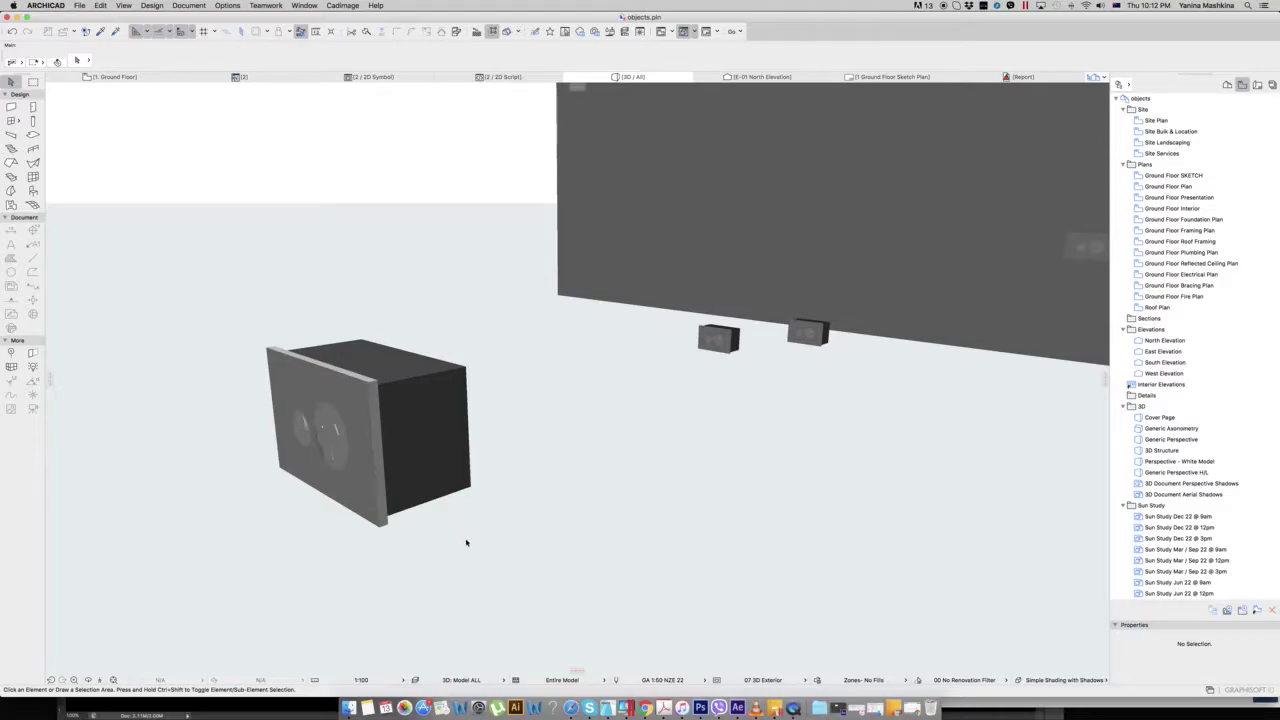
pyautogui.hscroll(1, 465, 542)
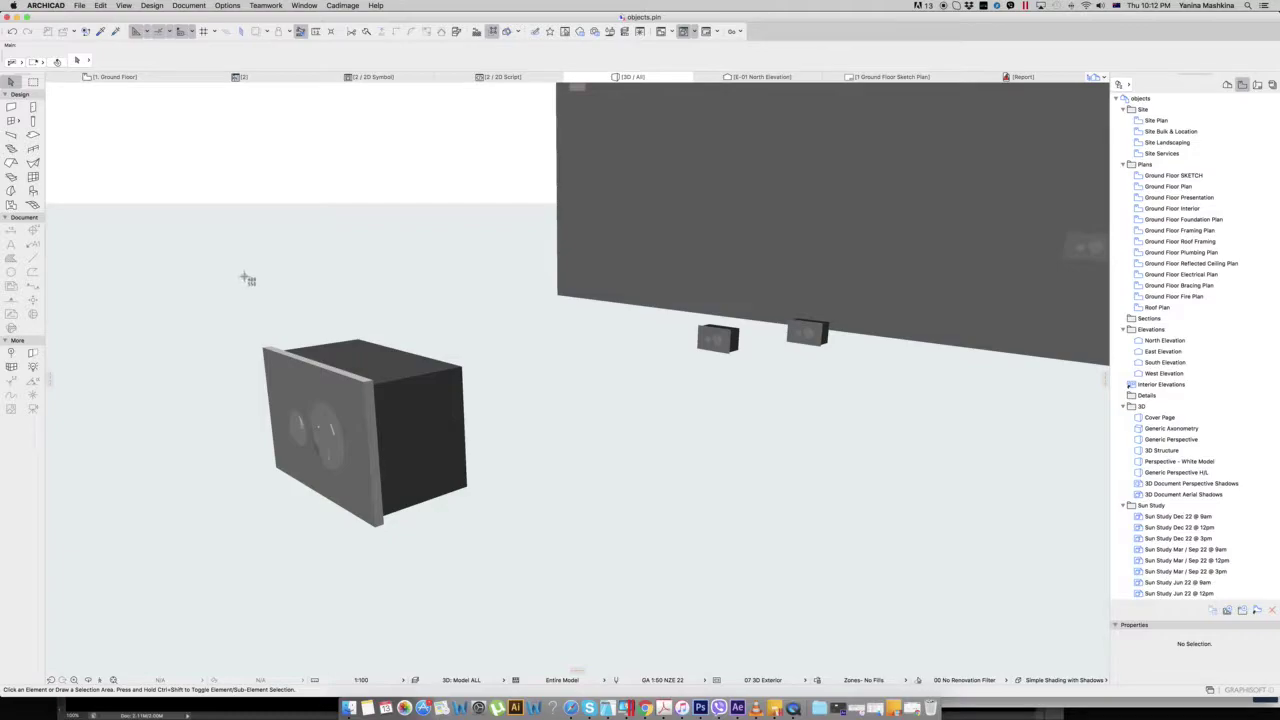
pyautogui.moveTo(218, 297); pyautogui.dragTo(516, 567)
pyautogui.click(1264, 7)
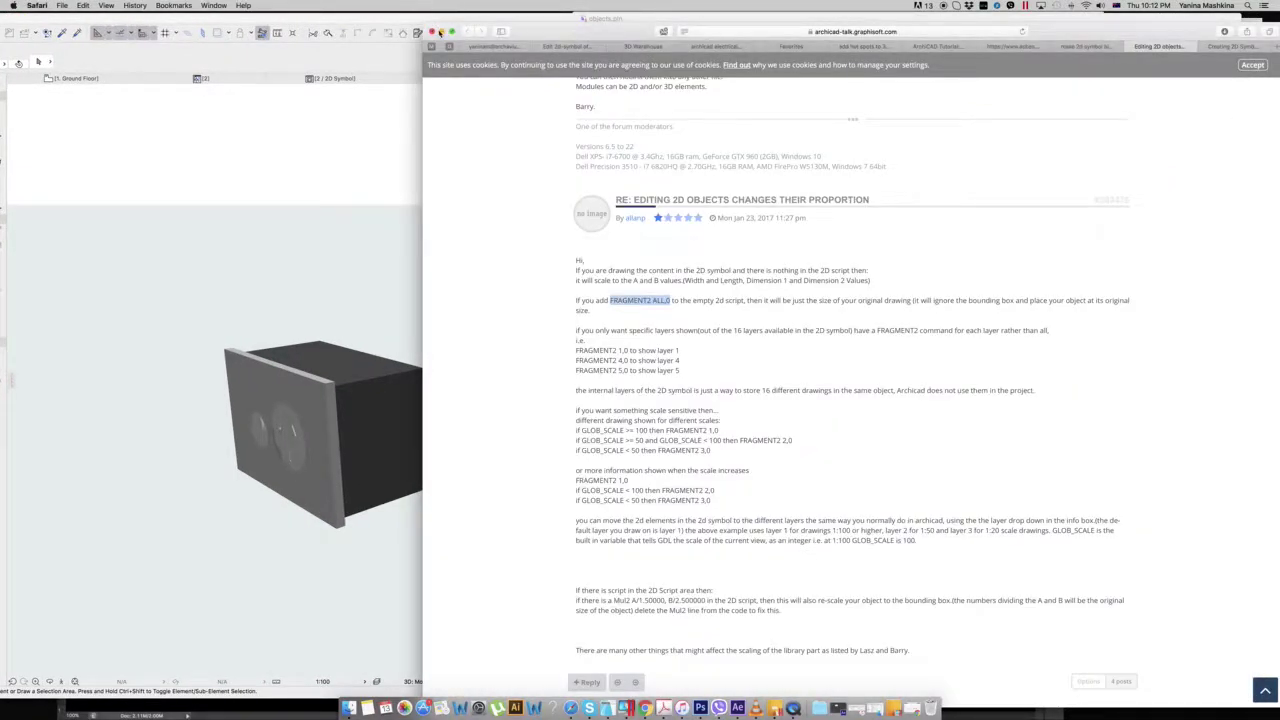
pyautogui.moveTo(584, 31); pyautogui.dragTo(551, 20)
pyautogui.click(208, 29)
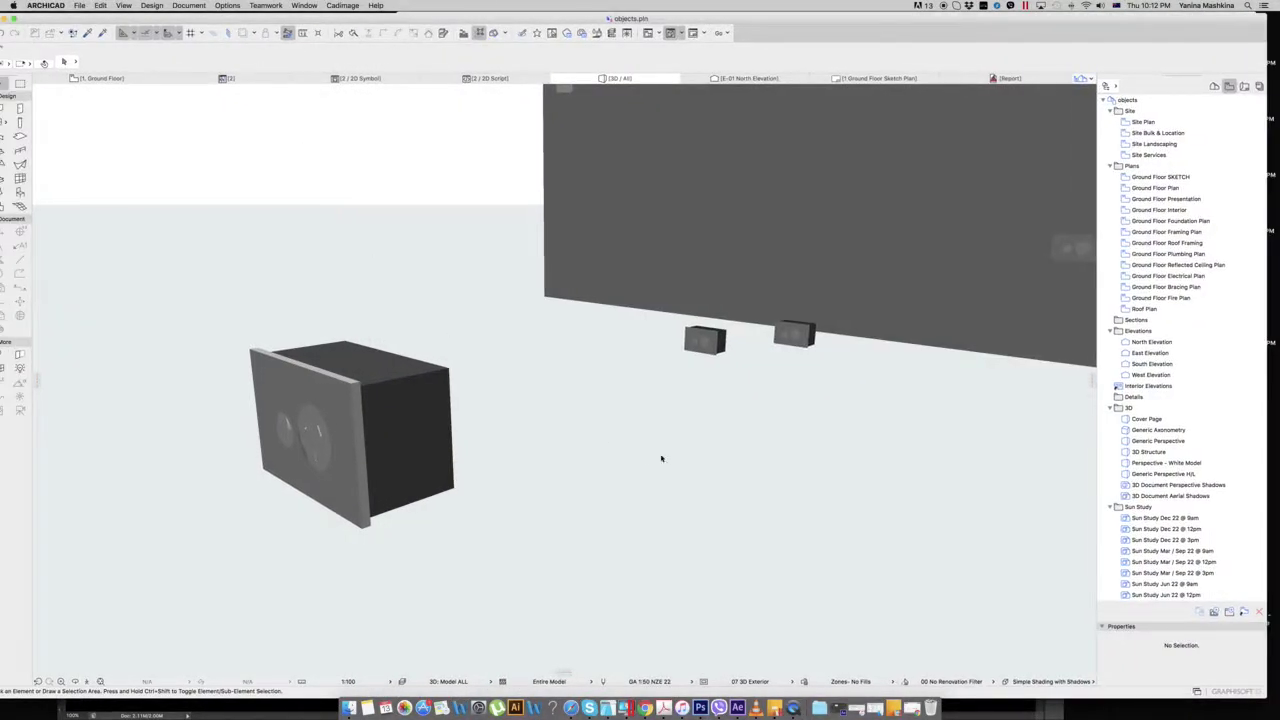
# Switch to Photoshop, copy the prepared single power point image with the white background, and put the Photoshop window away
pyautogui.click(699, 708)
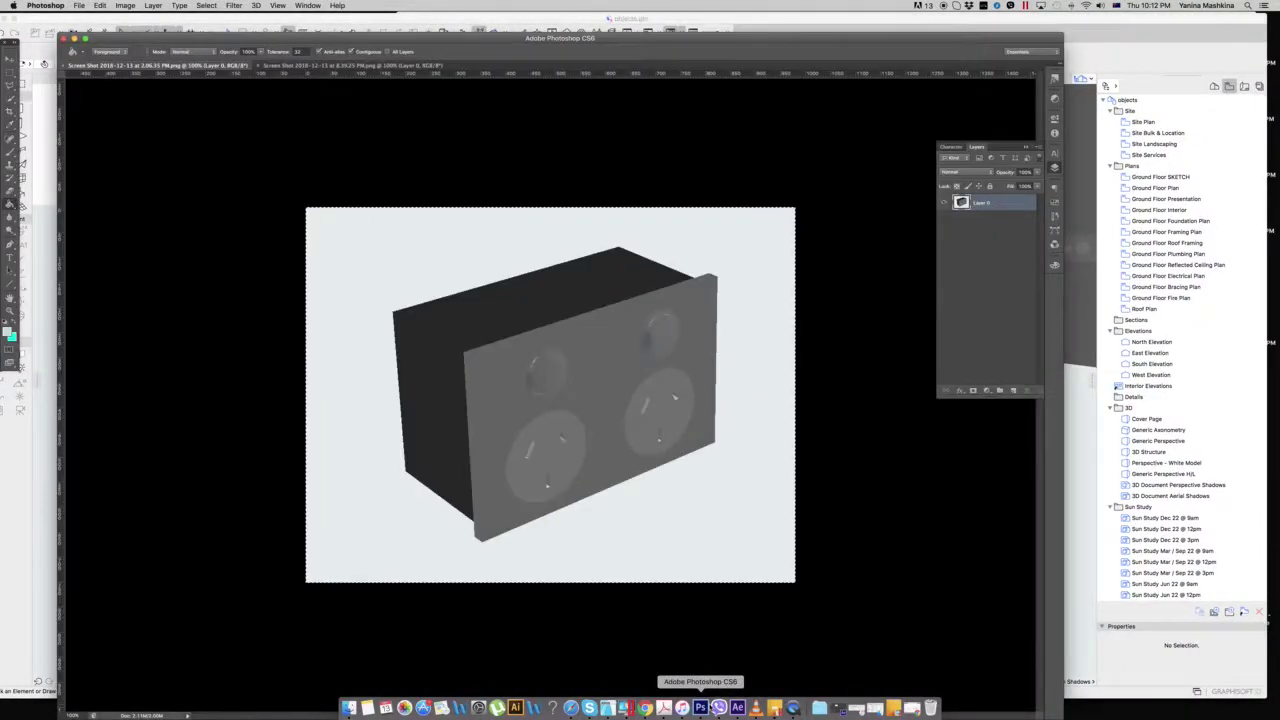
pyautogui.click(300, 66)
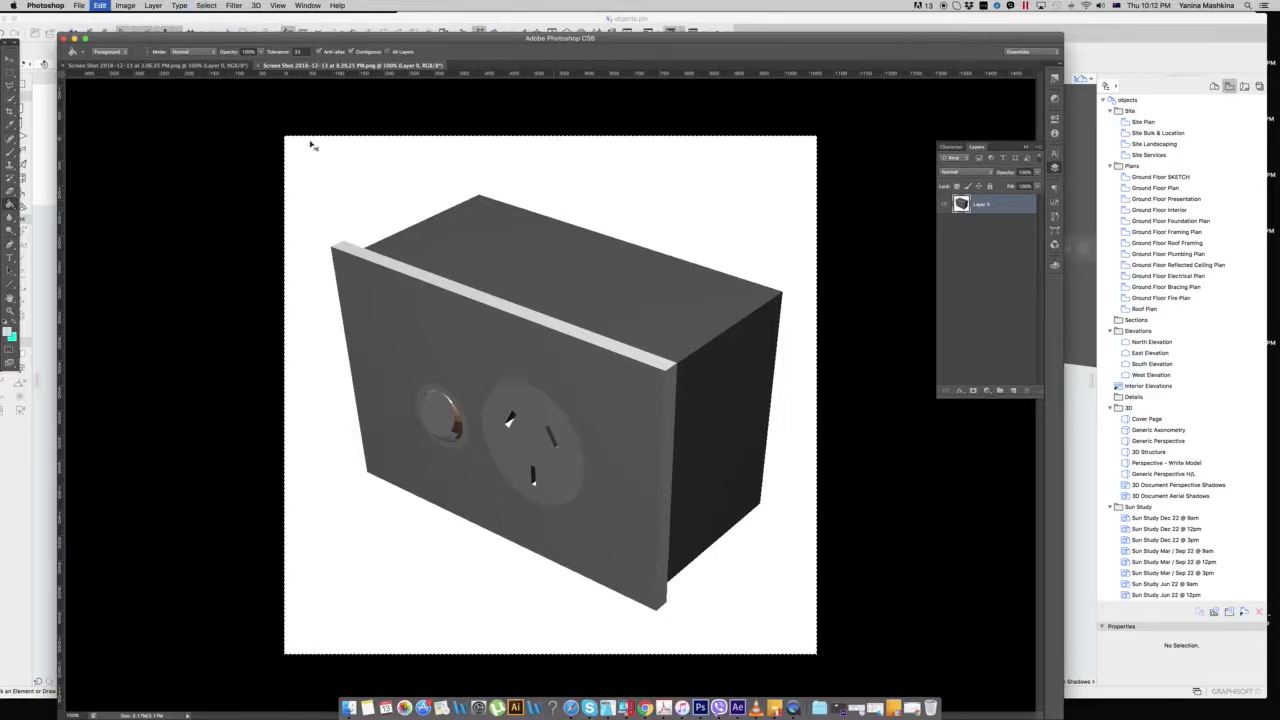
pyautogui.click(74, 38)
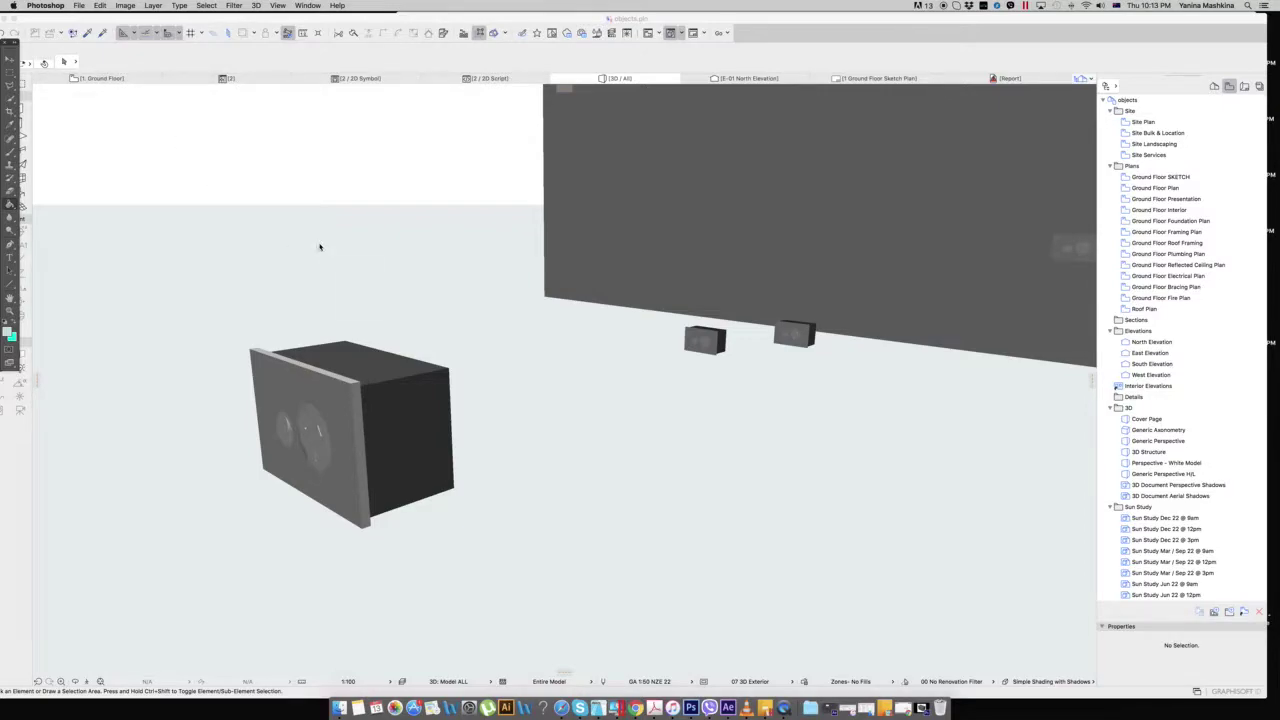
# Return to the Ground Floor plan in ARCHICAD and close the leftover editing windows of object 2
pyautogui.click(119, 78)
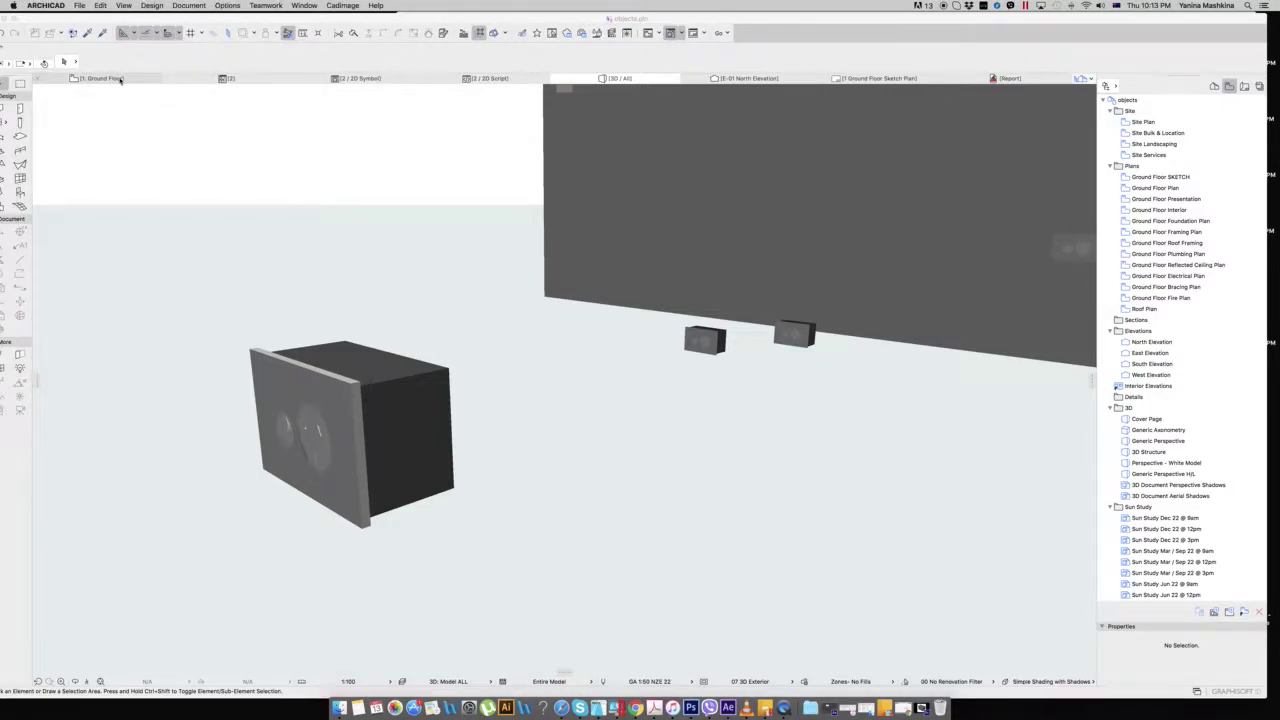
pyautogui.click(119, 78)
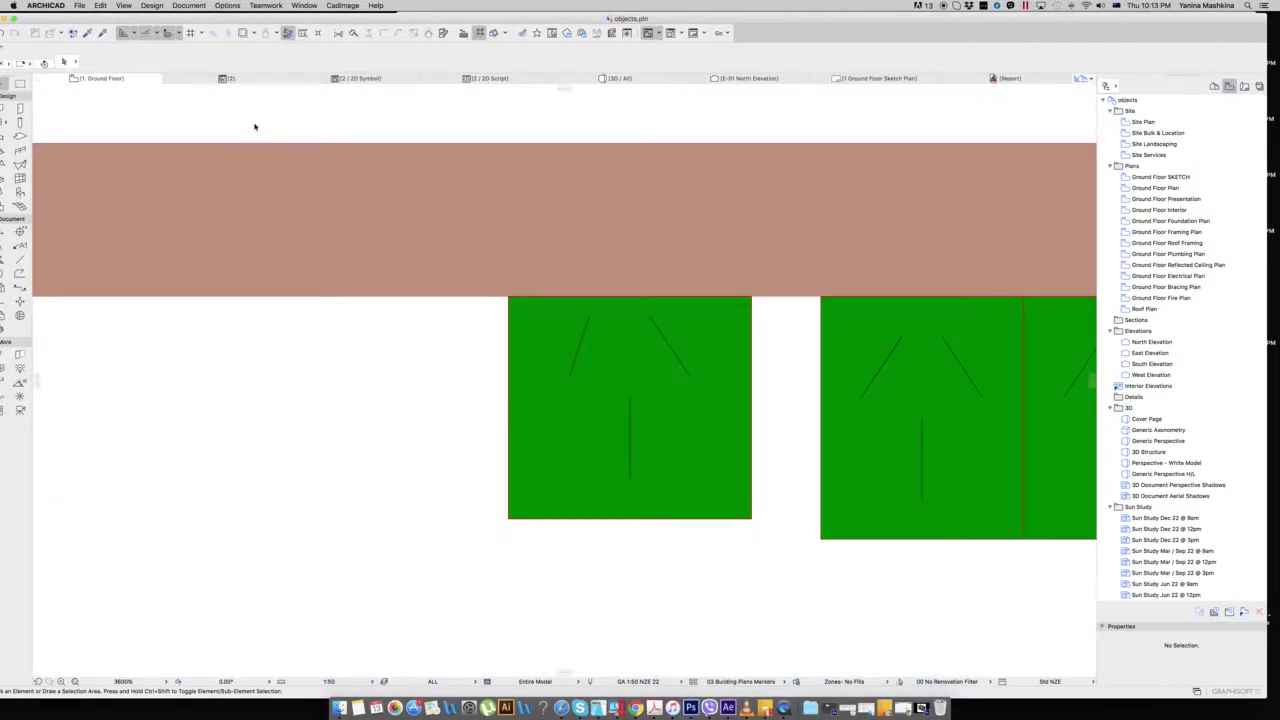
pyautogui.click(168, 79)
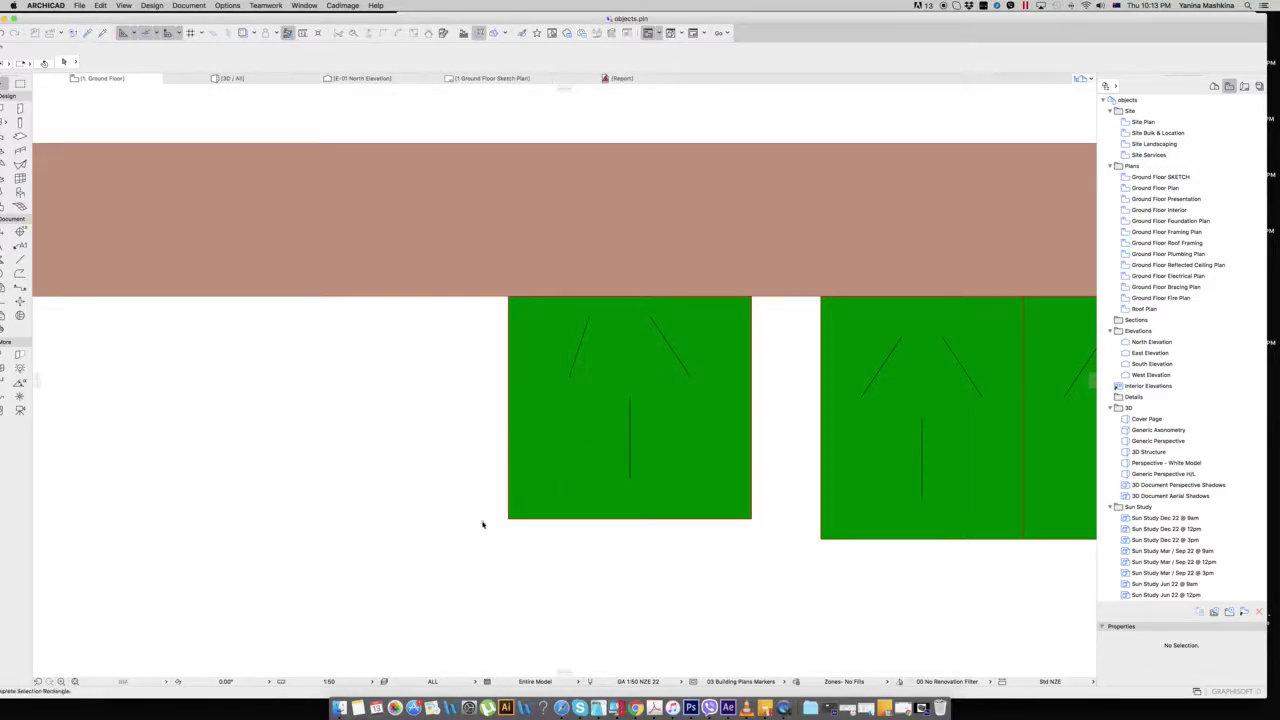
# Select the placed Single Power Point on the plan and open its library object for editing
pyautogui.moveTo(483, 523); pyautogui.dragTo(775, 490)
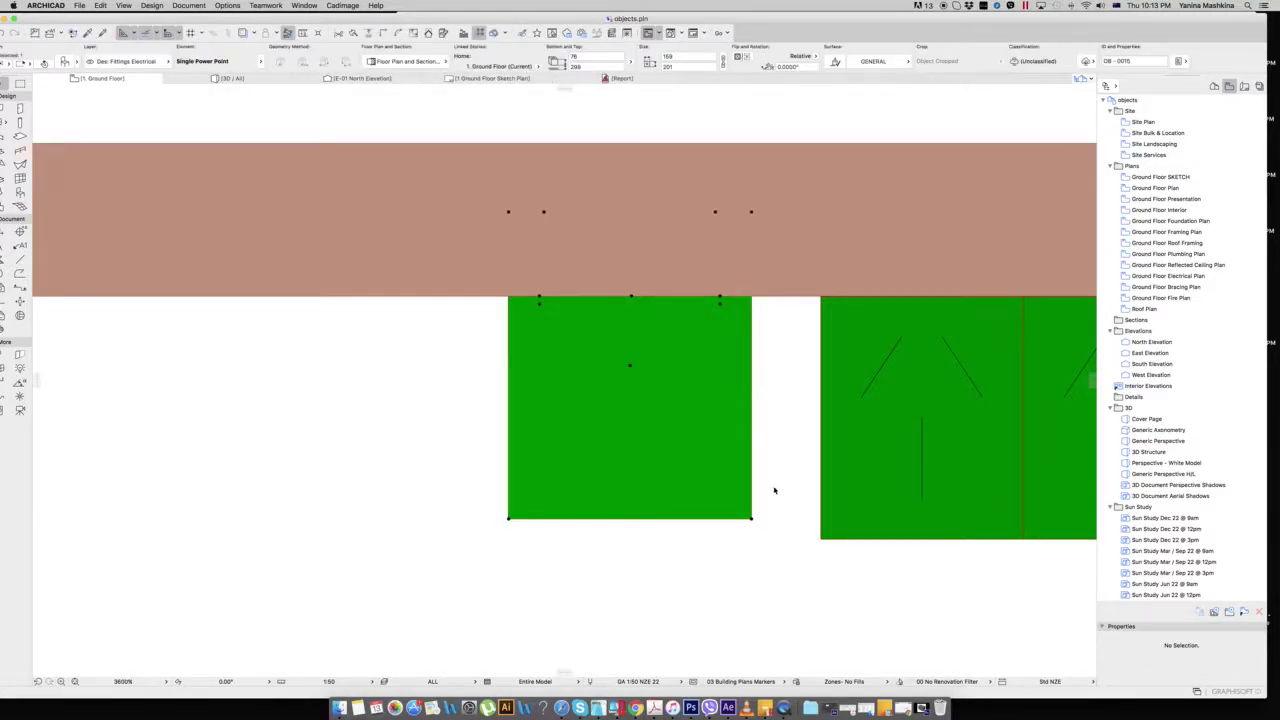
pyautogui.rightClick(645, 352)
pyautogui.moveTo(785, 482)
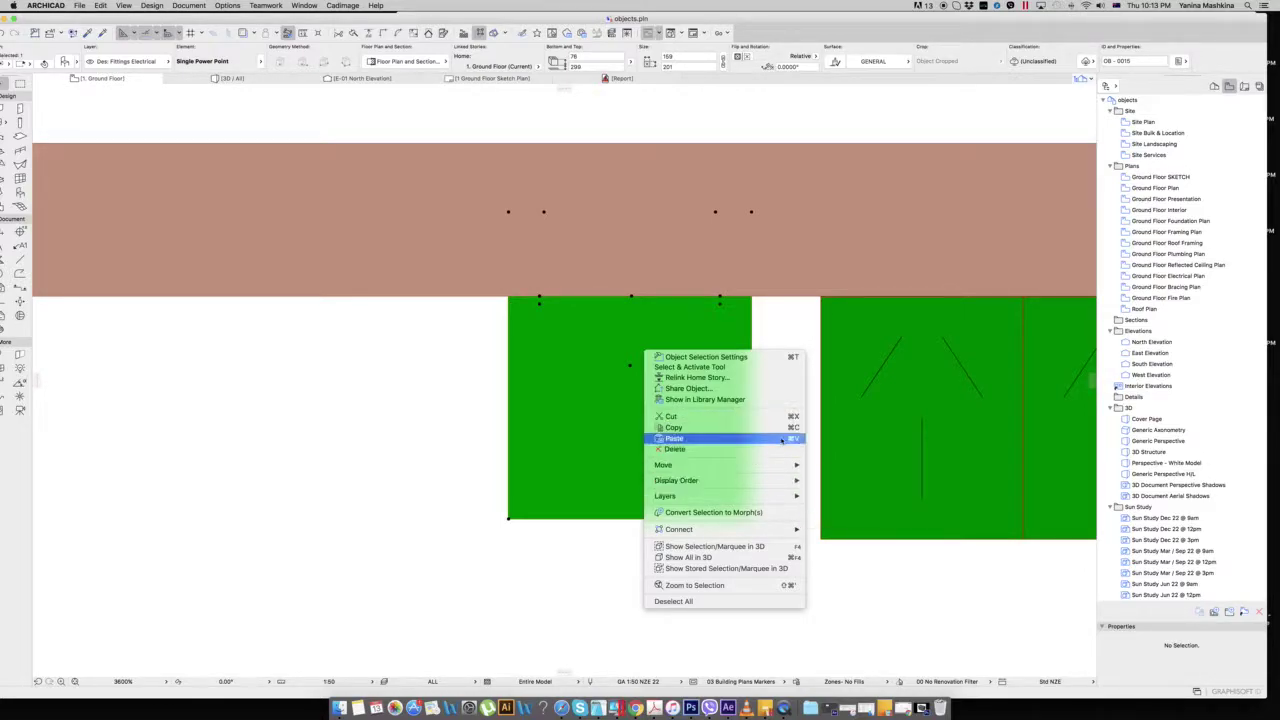
pyautogui.click(79, 5)
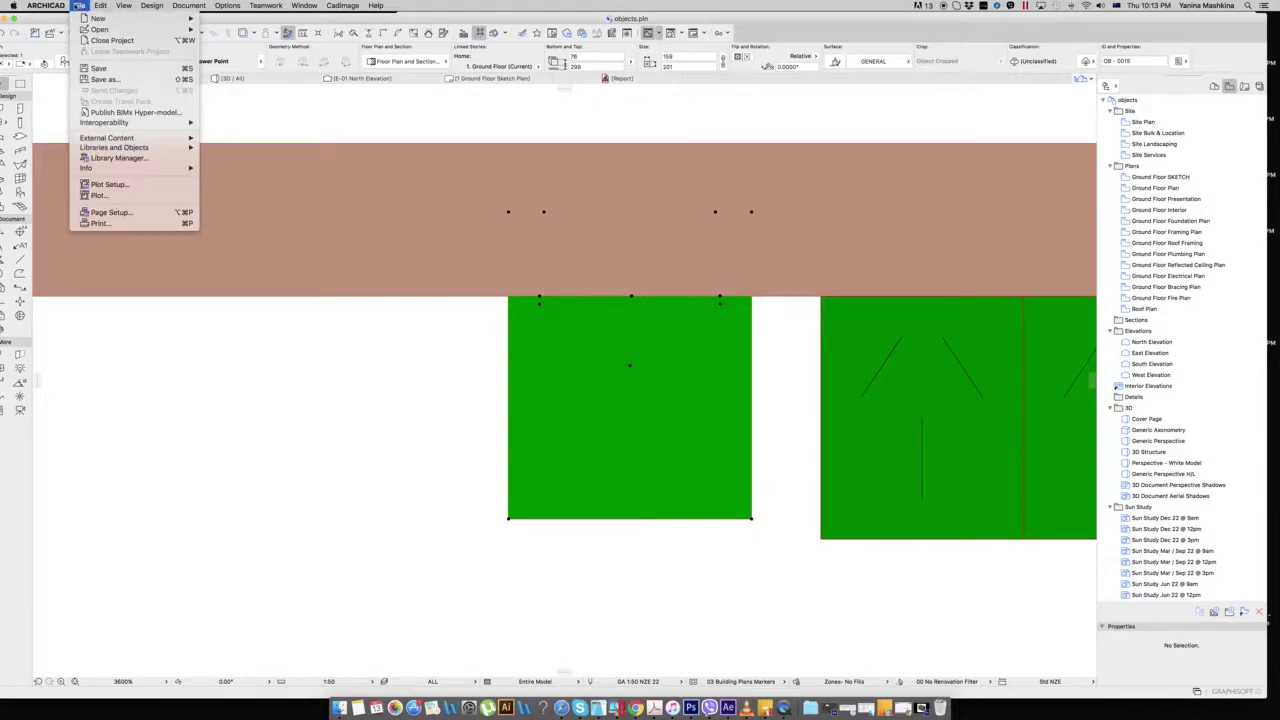
pyautogui.moveTo(182, 143)
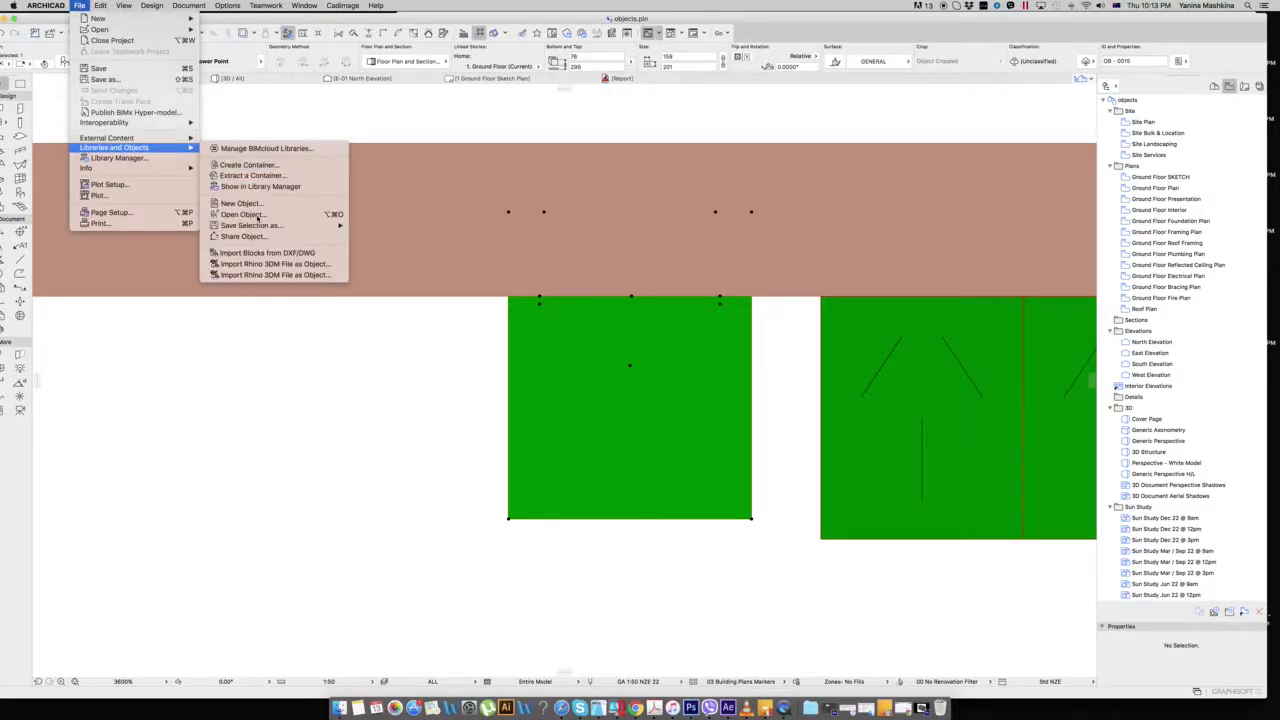
pyautogui.click(259, 214)
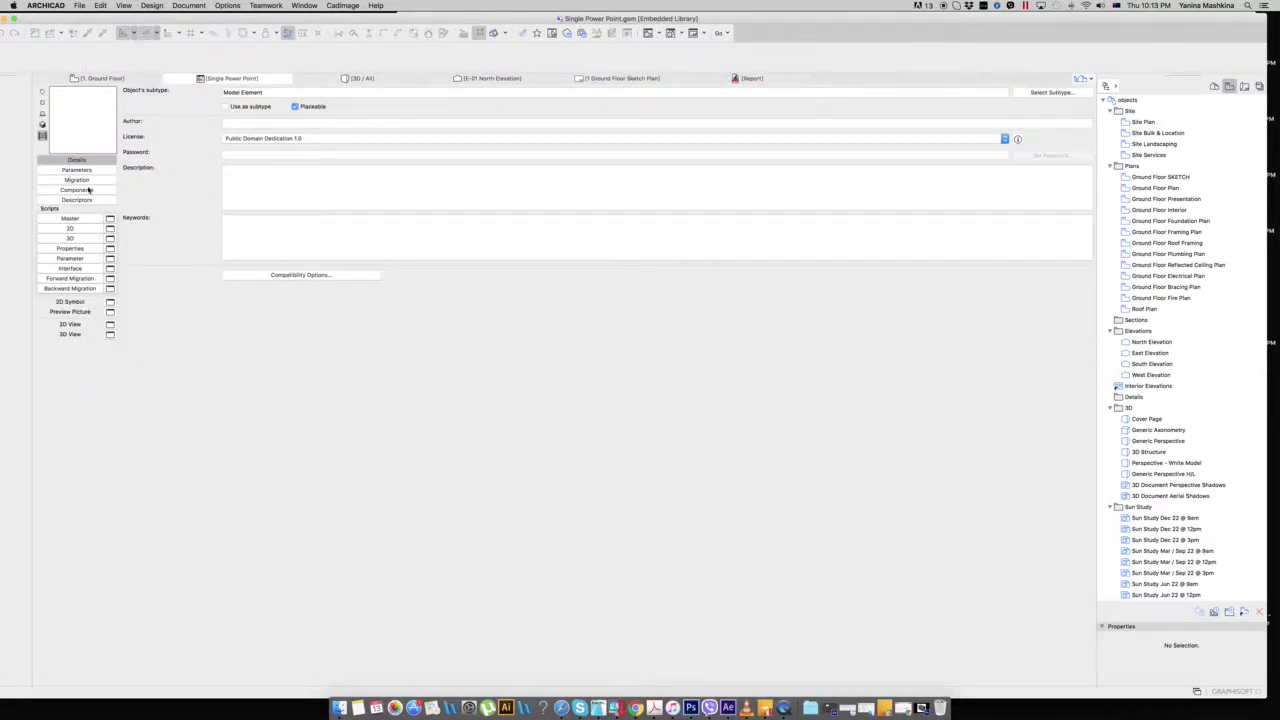
# Paste the copied image as the Single Power Point's preview picture, and save the object without exporting the picture separately
pyautogui.click(110, 311)
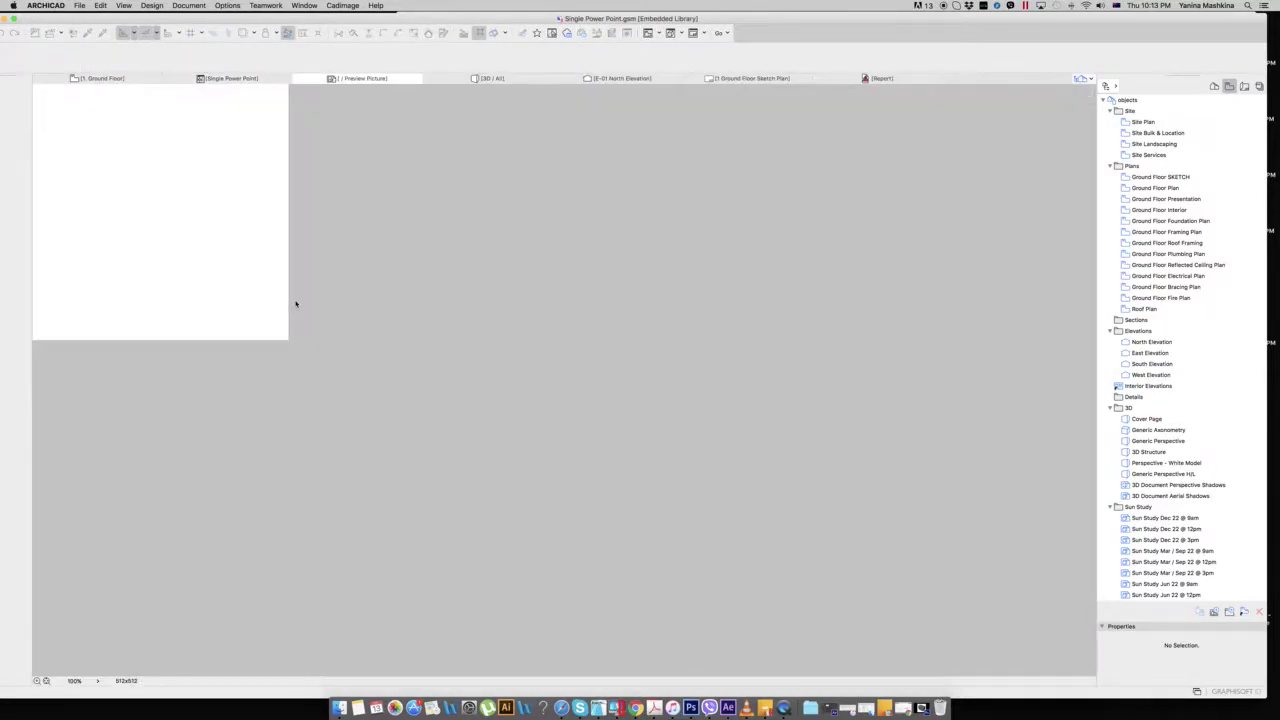
pyautogui.press('super+v')
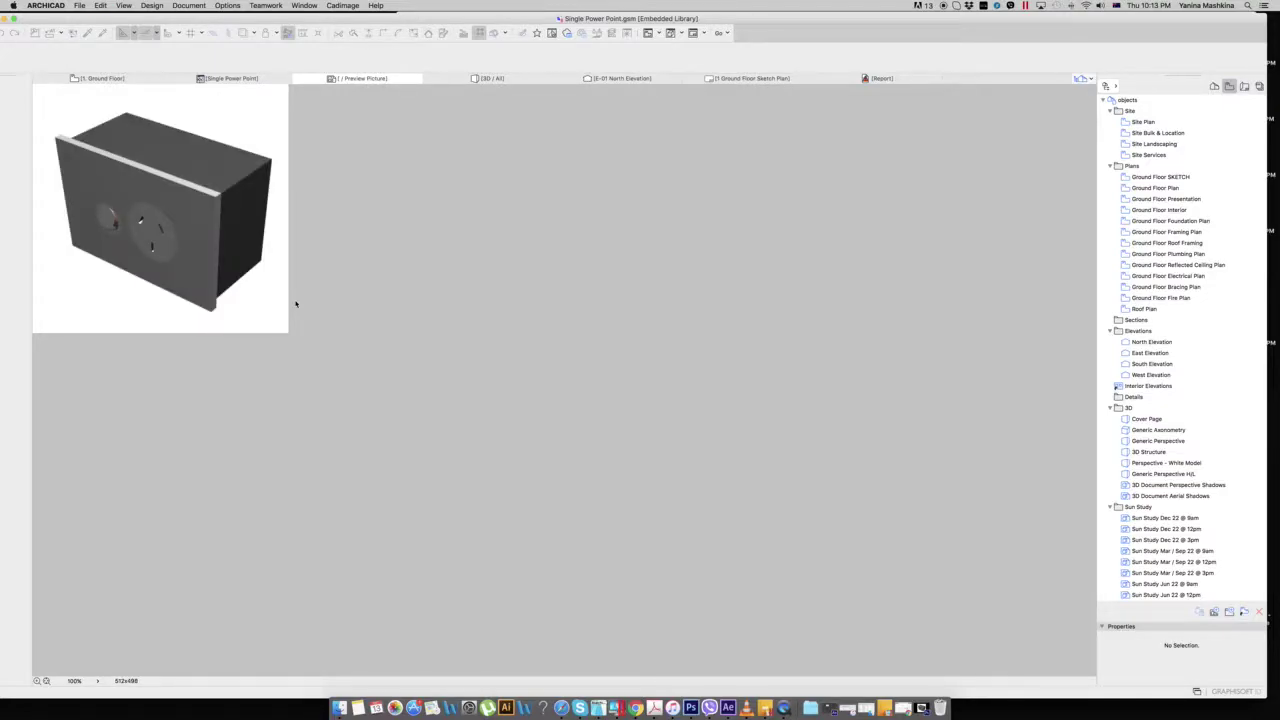
pyautogui.press('super+shift+s')
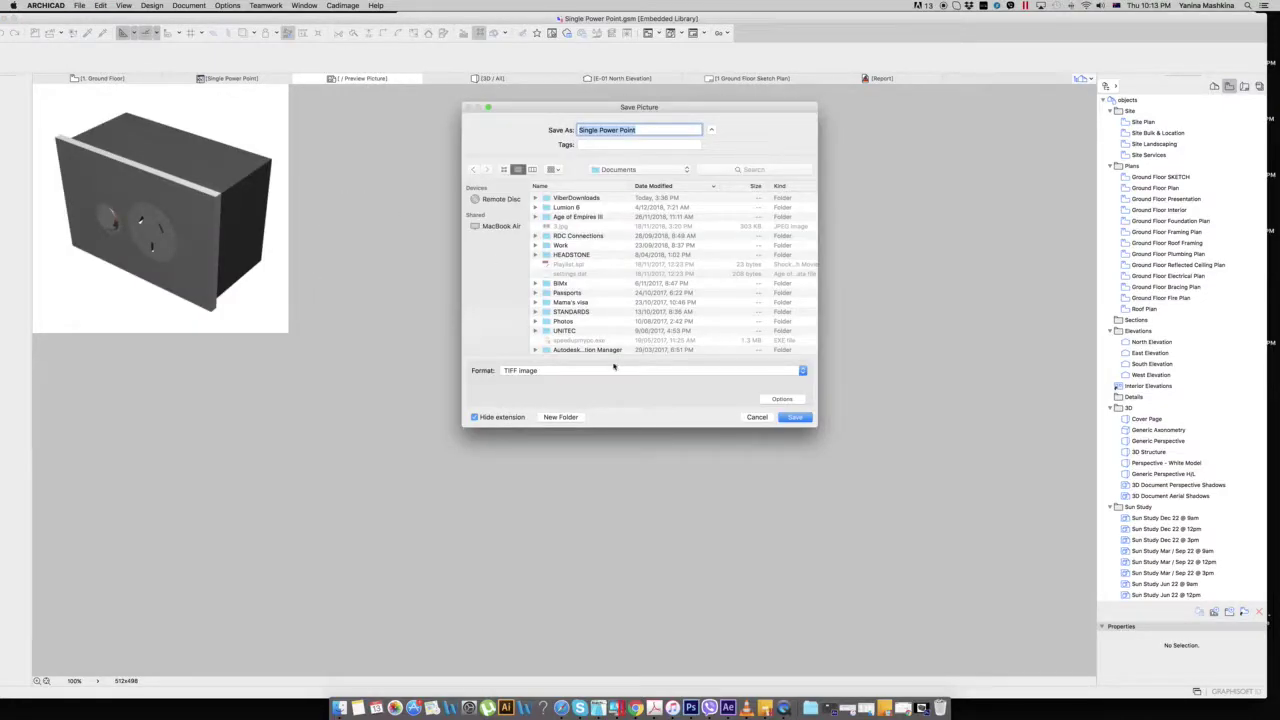
pyautogui.click(757, 417)
pyautogui.click(232, 78)
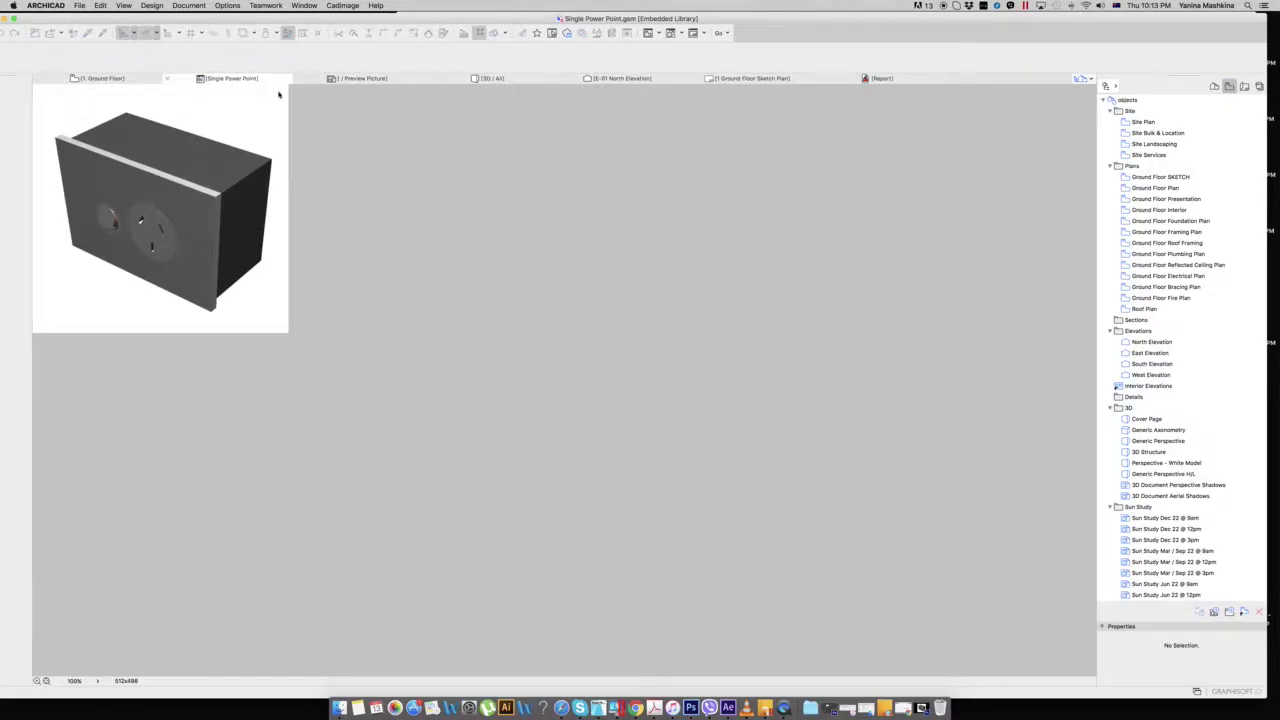
pyautogui.press('super+s')
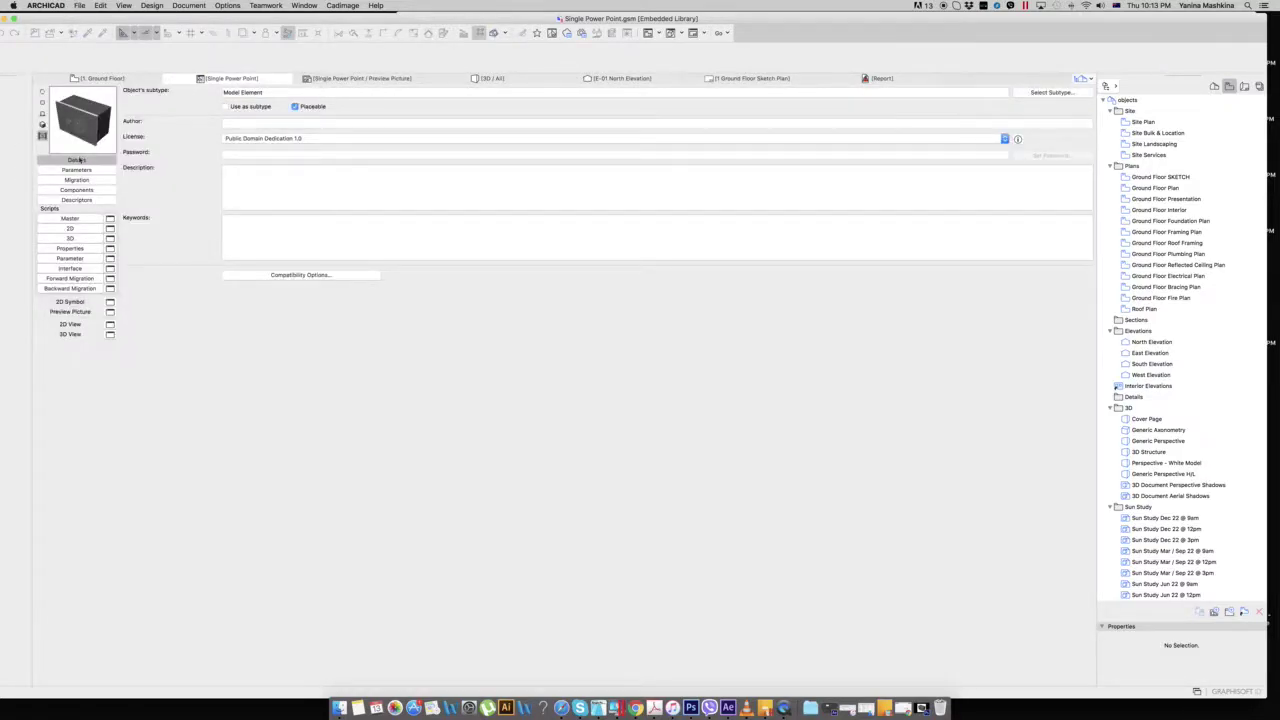
# Return to the Ground Floor plan and delete the loose single socket symbol with its hotspots below the wall
pyautogui.click(100, 78)
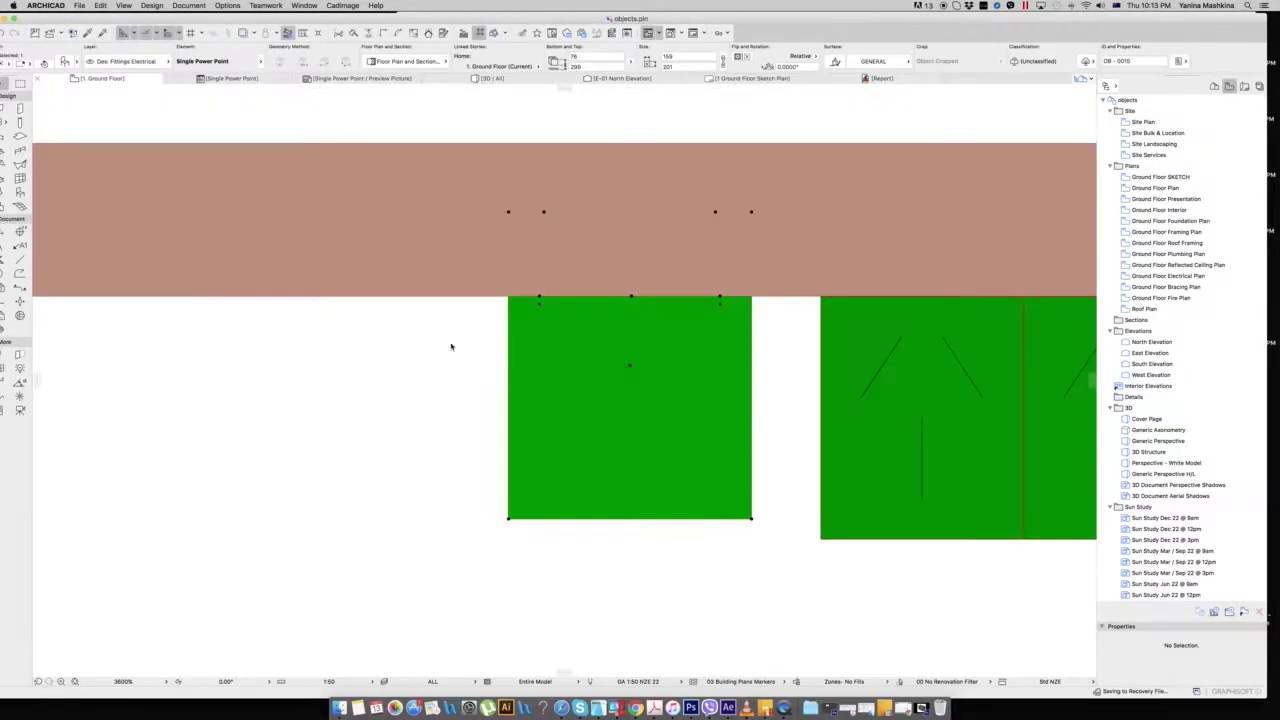
pyautogui.scroll(-10, 463, 437)
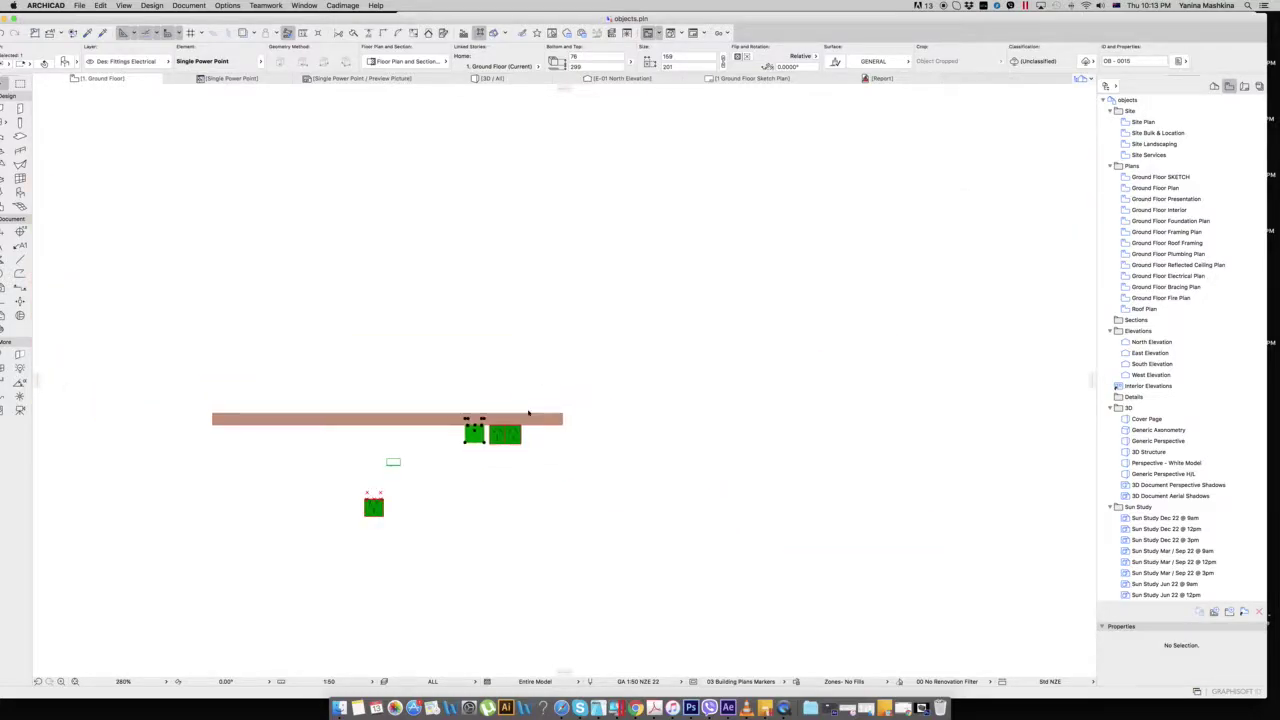
pyautogui.moveTo(406, 482); pyautogui.dragTo(348, 544)
pyautogui.press('Delete')
pyautogui.scroll(5, 517, 508)
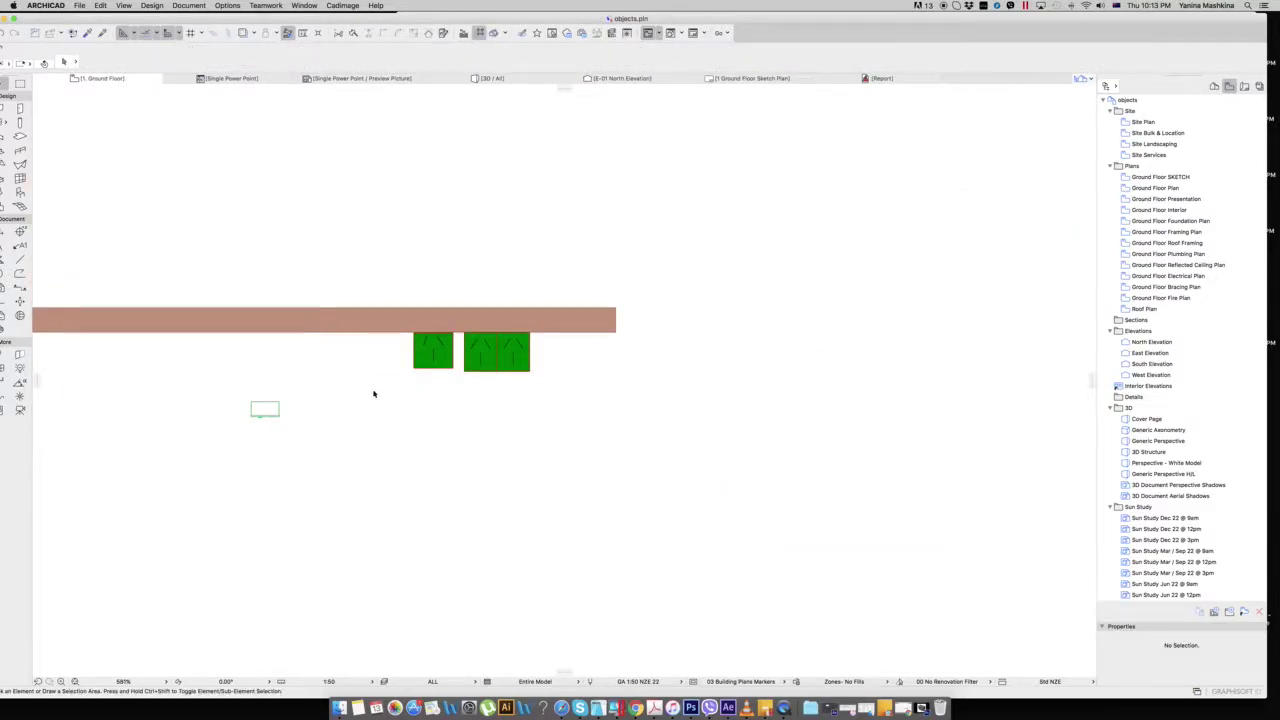
# Check the Single Power Point's preview picture among the Electrical Items in the Object tool's default settings
pyautogui.moveTo(85, 22); pyautogui.dragTo(103, 22)
pyautogui.click(37, 192)
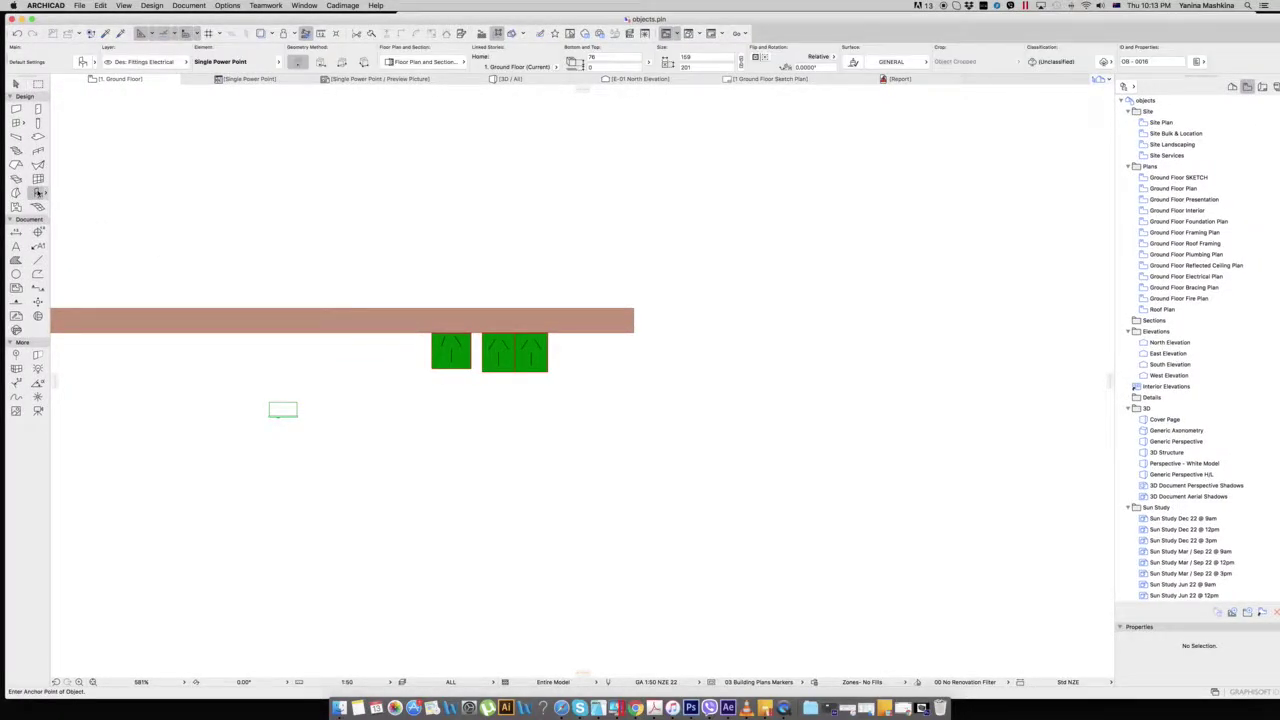
pyautogui.doubleClick(37, 193)
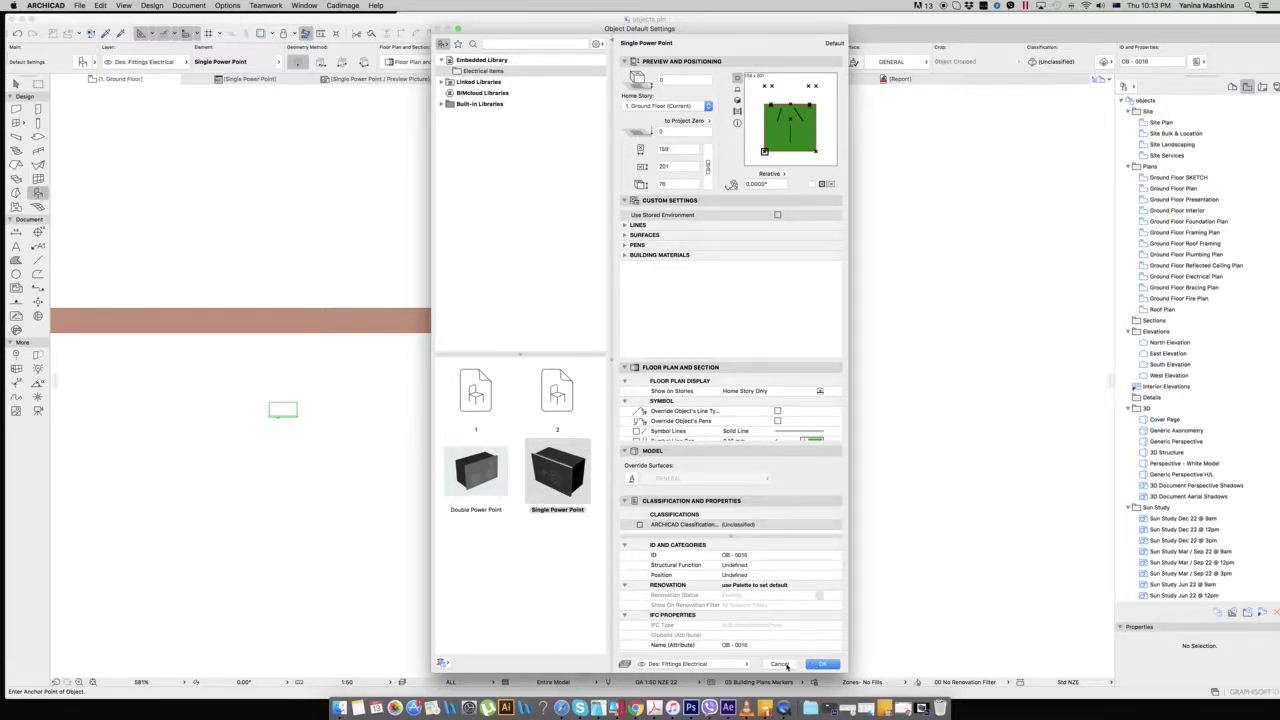
pyautogui.click(822, 664)
pyautogui.click(16, 84)
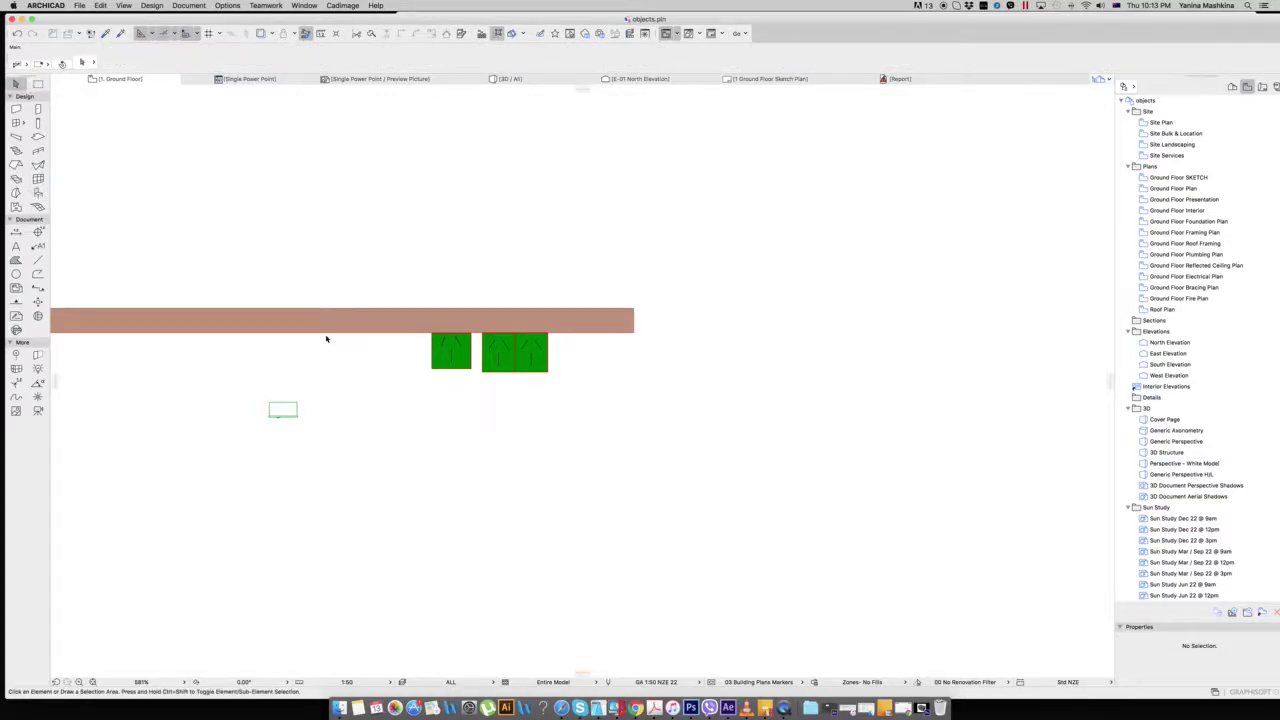
pyautogui.hscroll(-3, 326, 336)
pyautogui.scroll(-3, 326, 334)
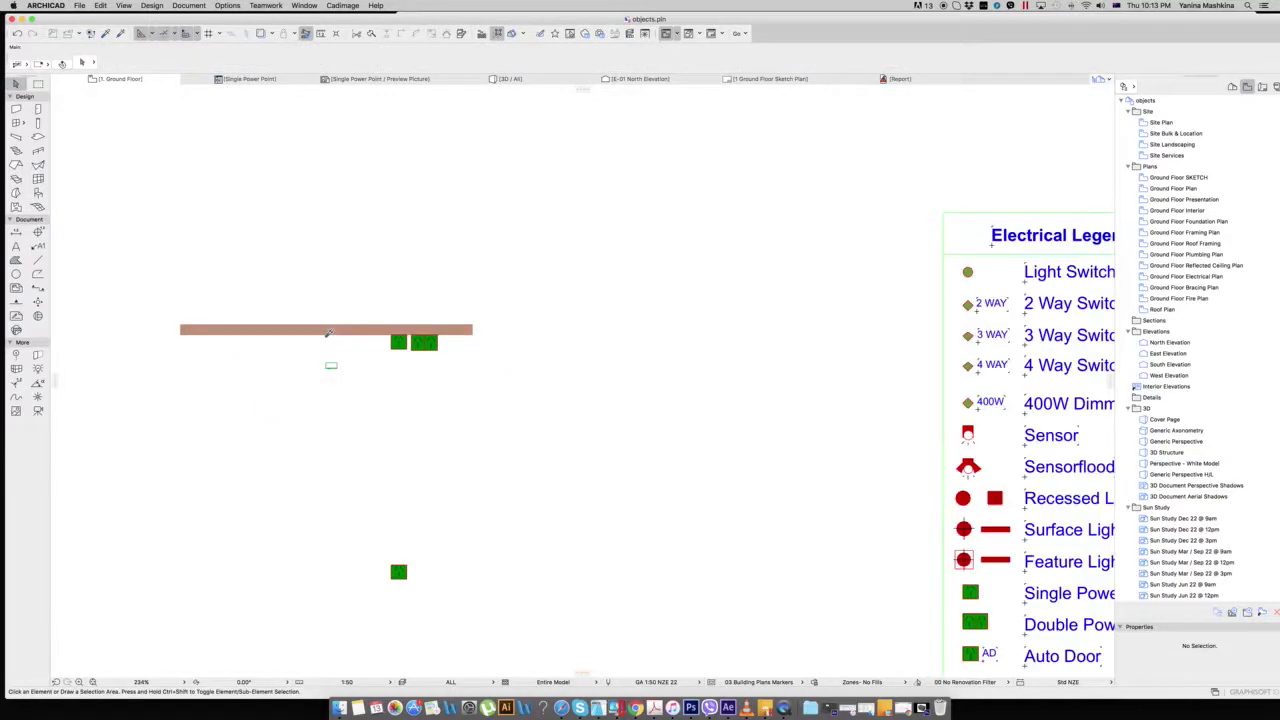
pyautogui.scroll(3, 326, 334)
pyautogui.scroll(-2, 326, 334)
pyautogui.scroll(-3, 326, 334)
pyautogui.scroll(5, 326, 334)
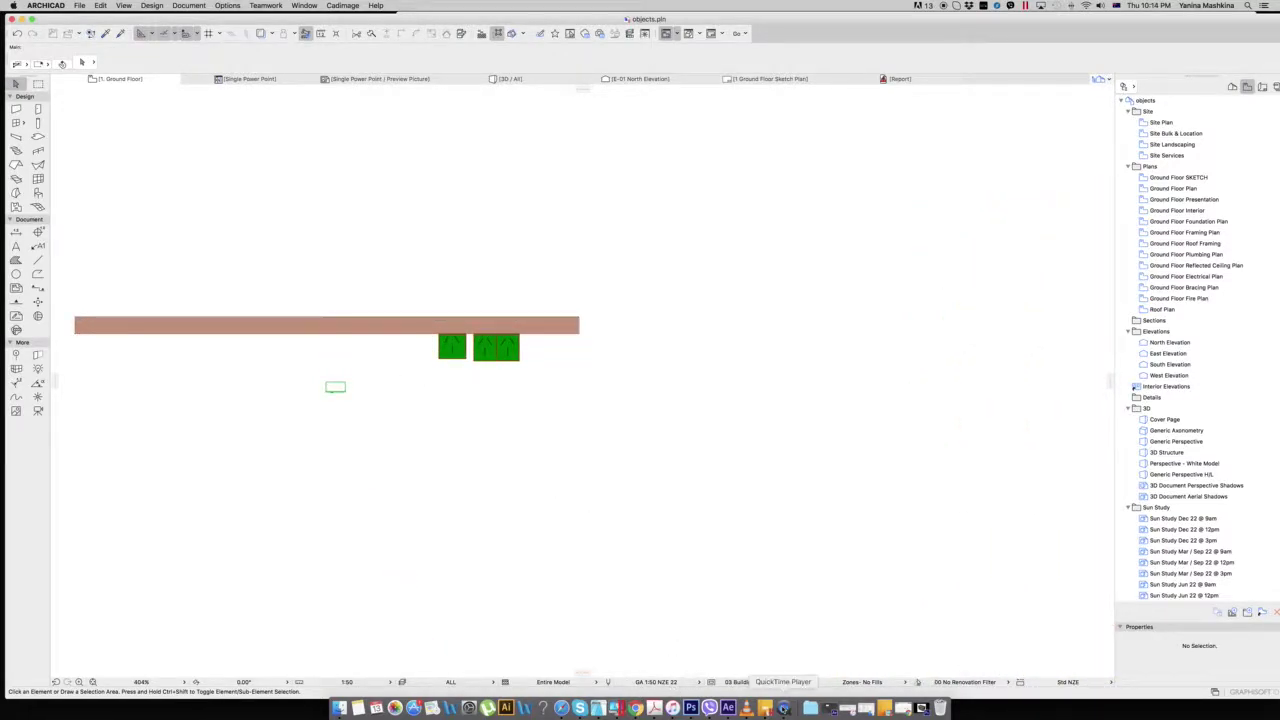
pyautogui.click(783, 708)
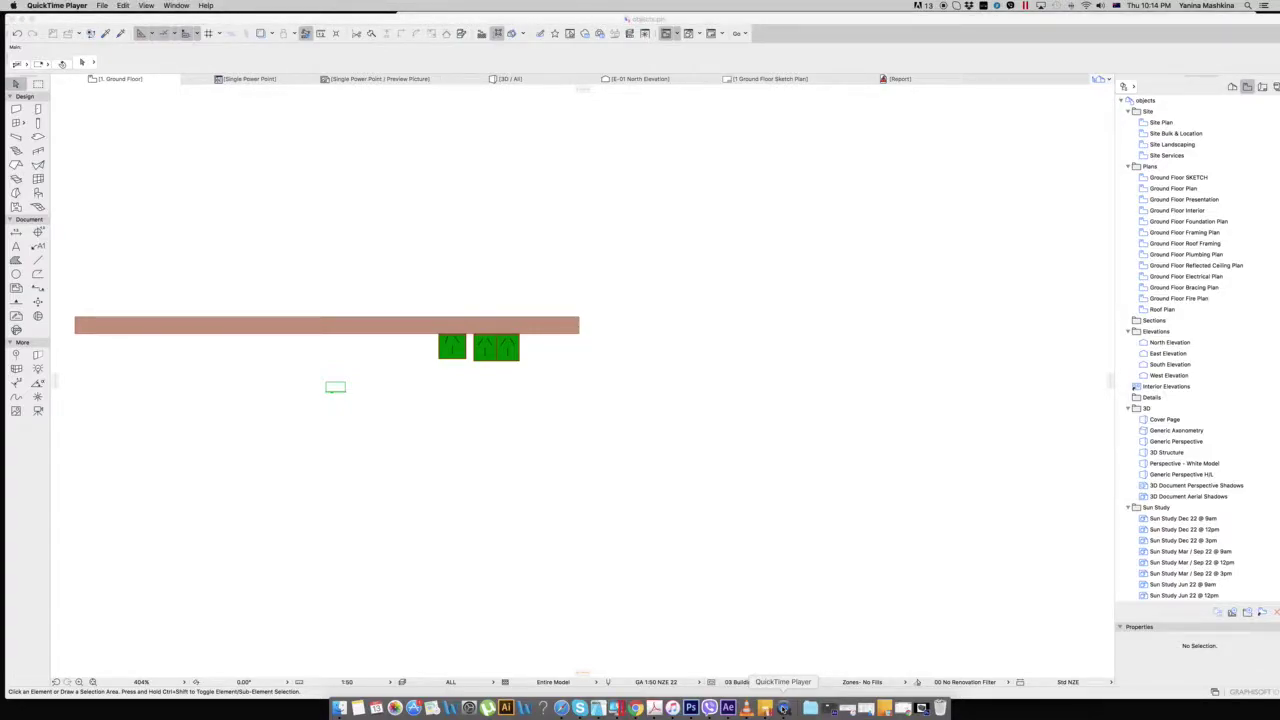
pyautogui.click(102, 5)
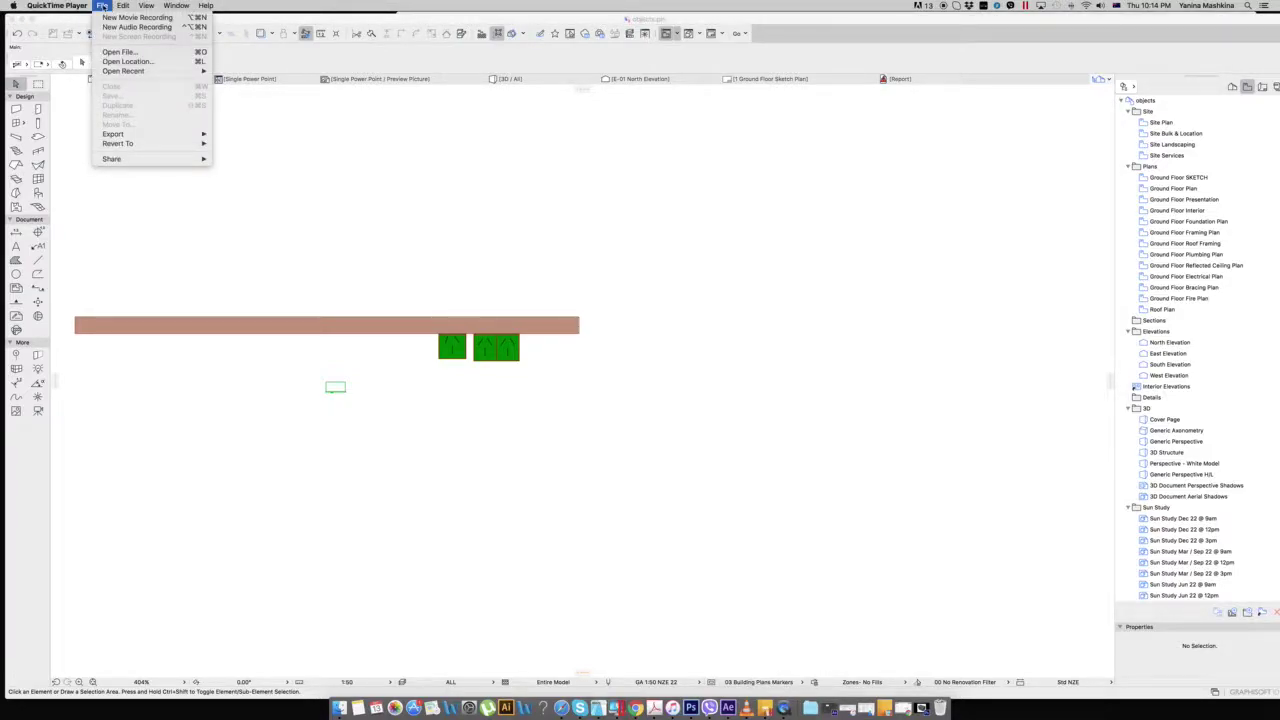